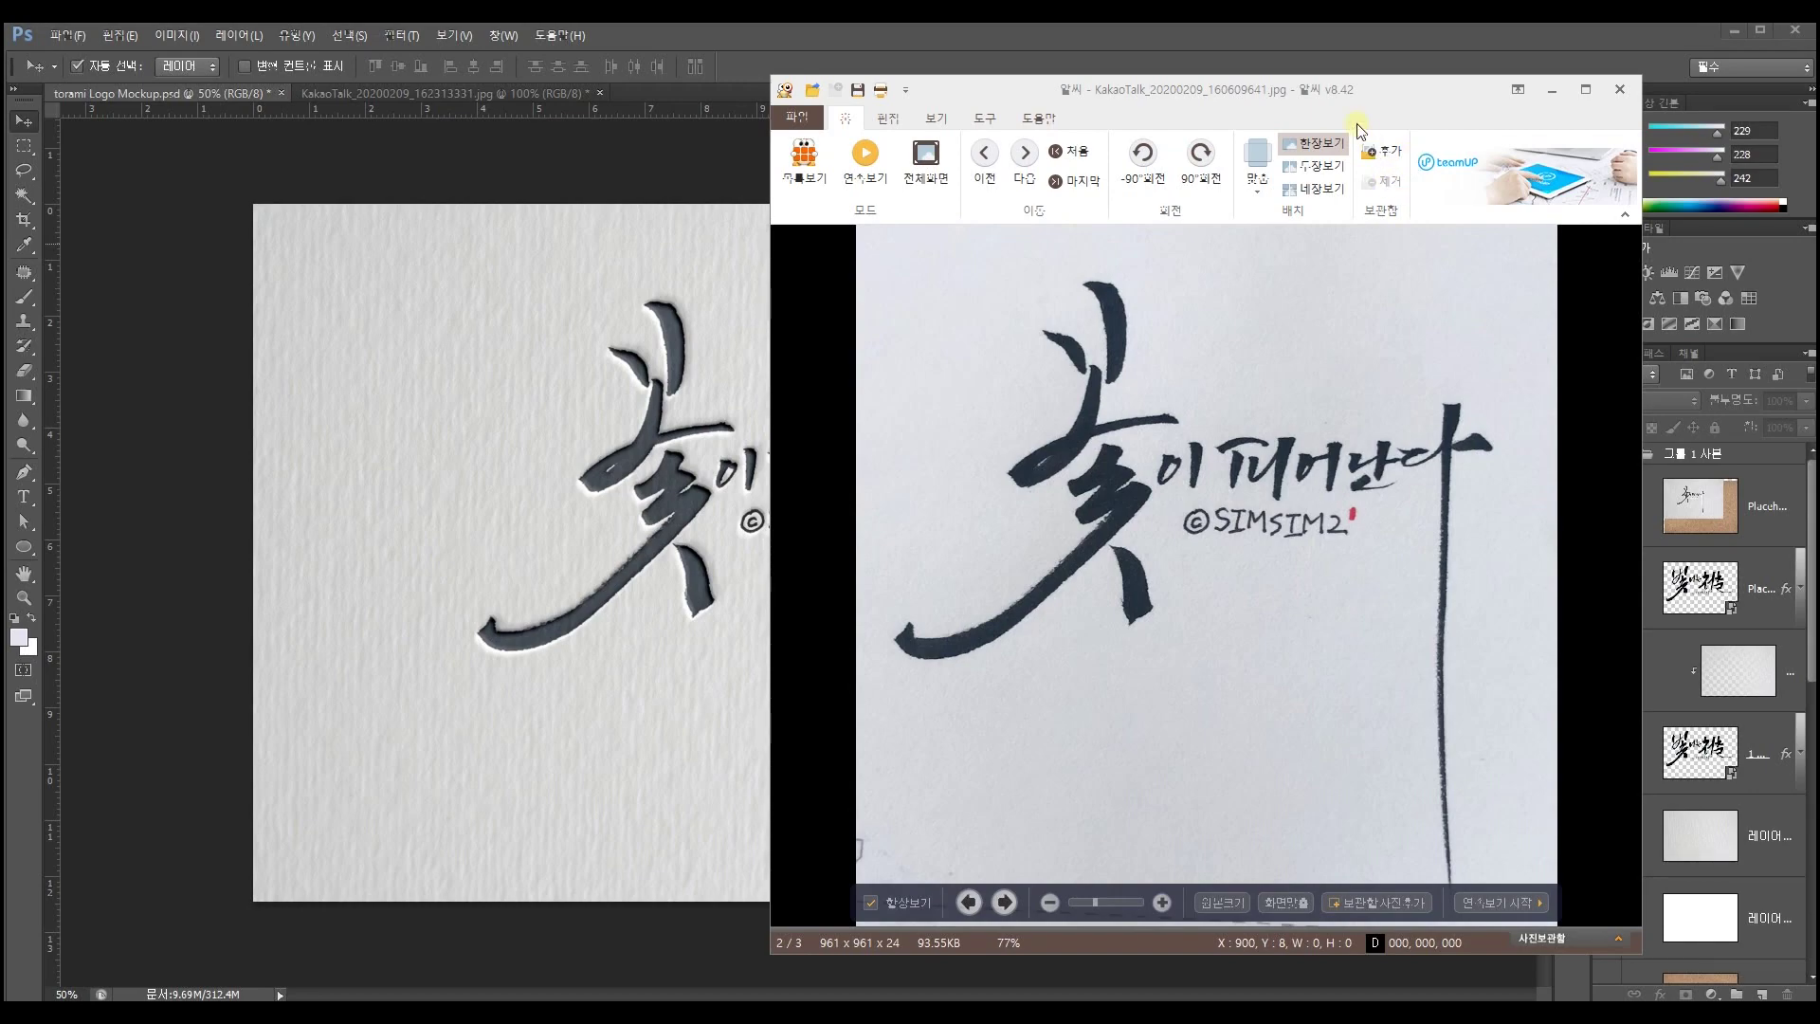
Compare the ALSee photo of the original lettering beside the mockup, then close the viewer
{"action": "left_click_drag", "start_coordinate": [1345, 102], "coordinate": [1050, 103]}
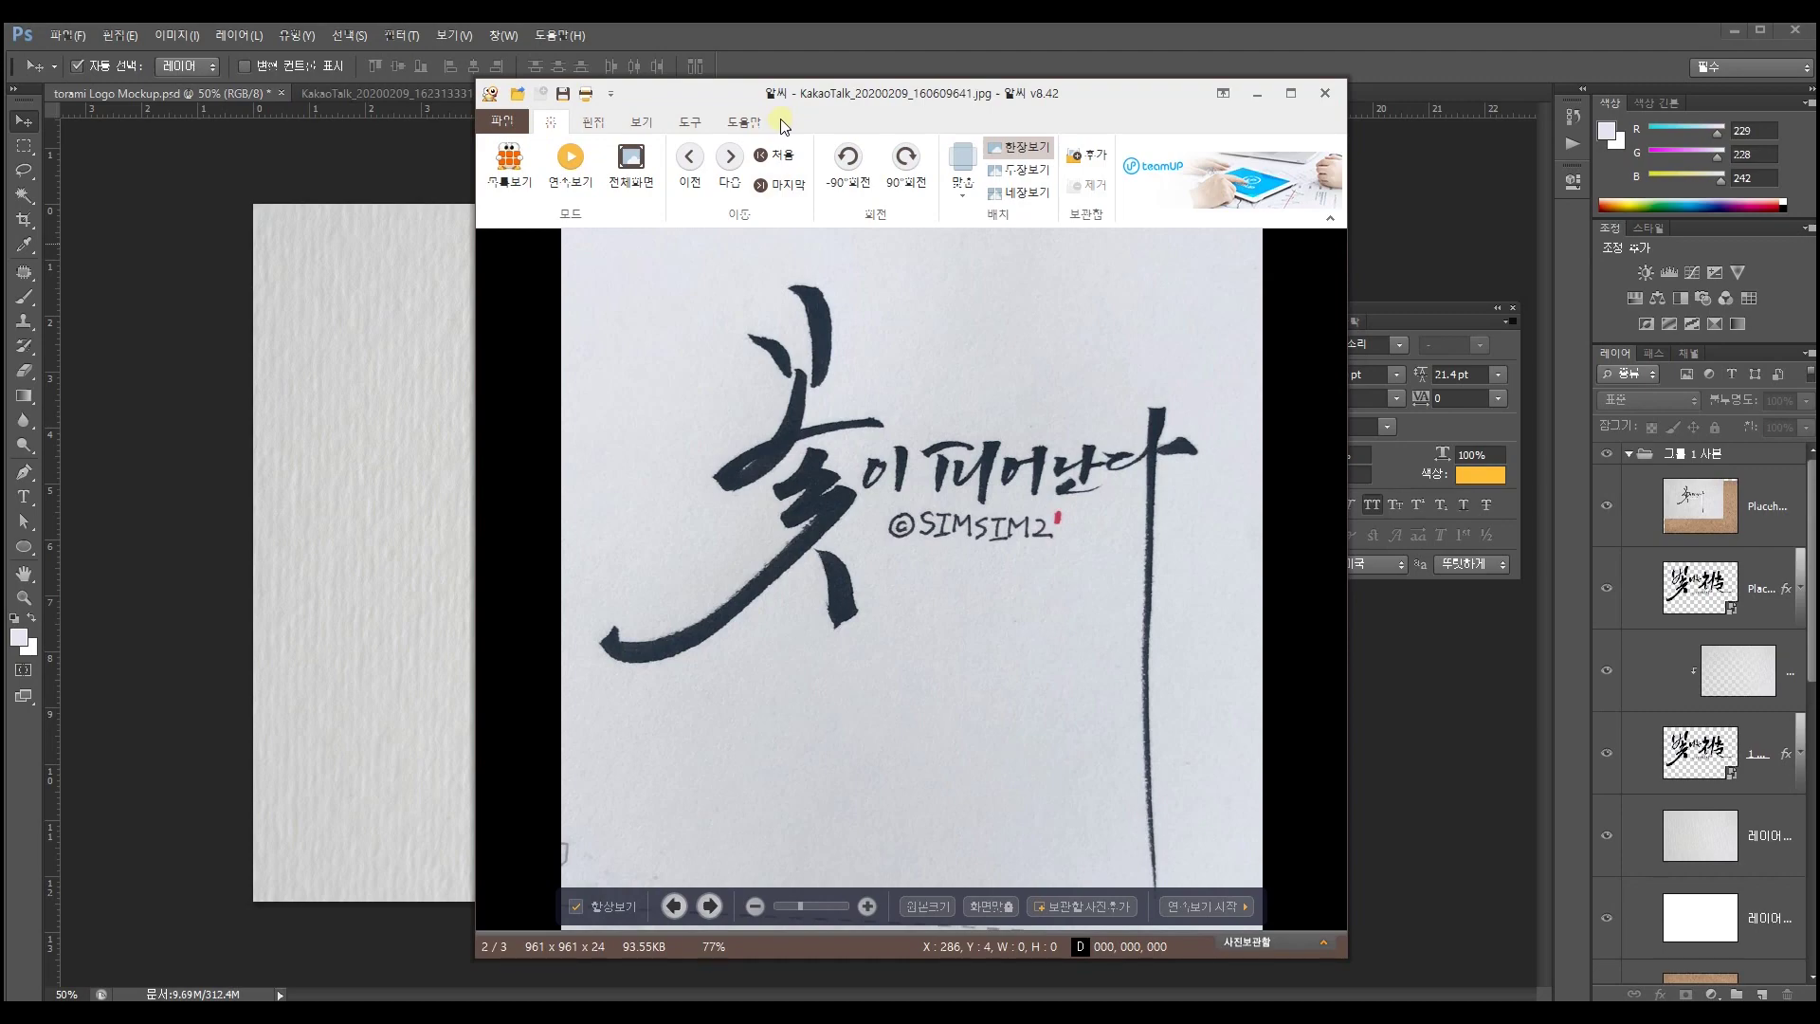
{"action": "left_click_drag", "start_coordinate": [781, 120], "coordinate": [1358, 122]}
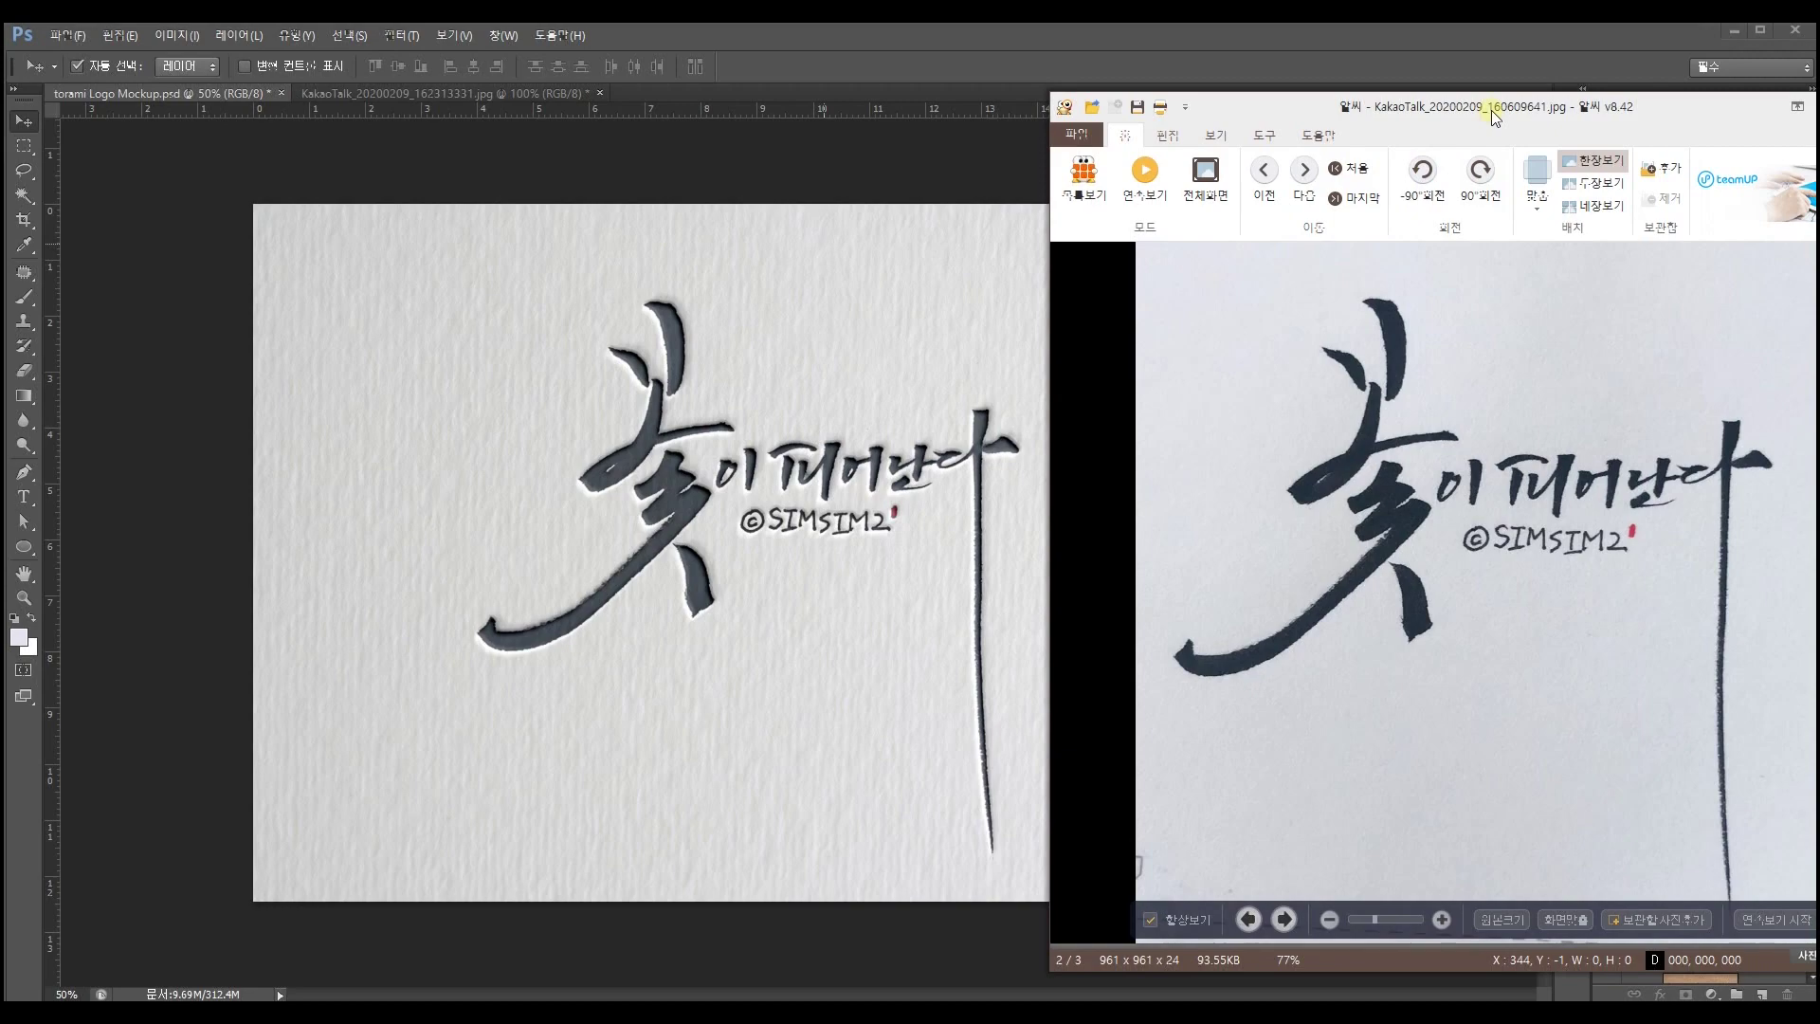
{"action": "left_click_drag", "start_coordinate": [1492, 110], "coordinate": [1284, 122]}
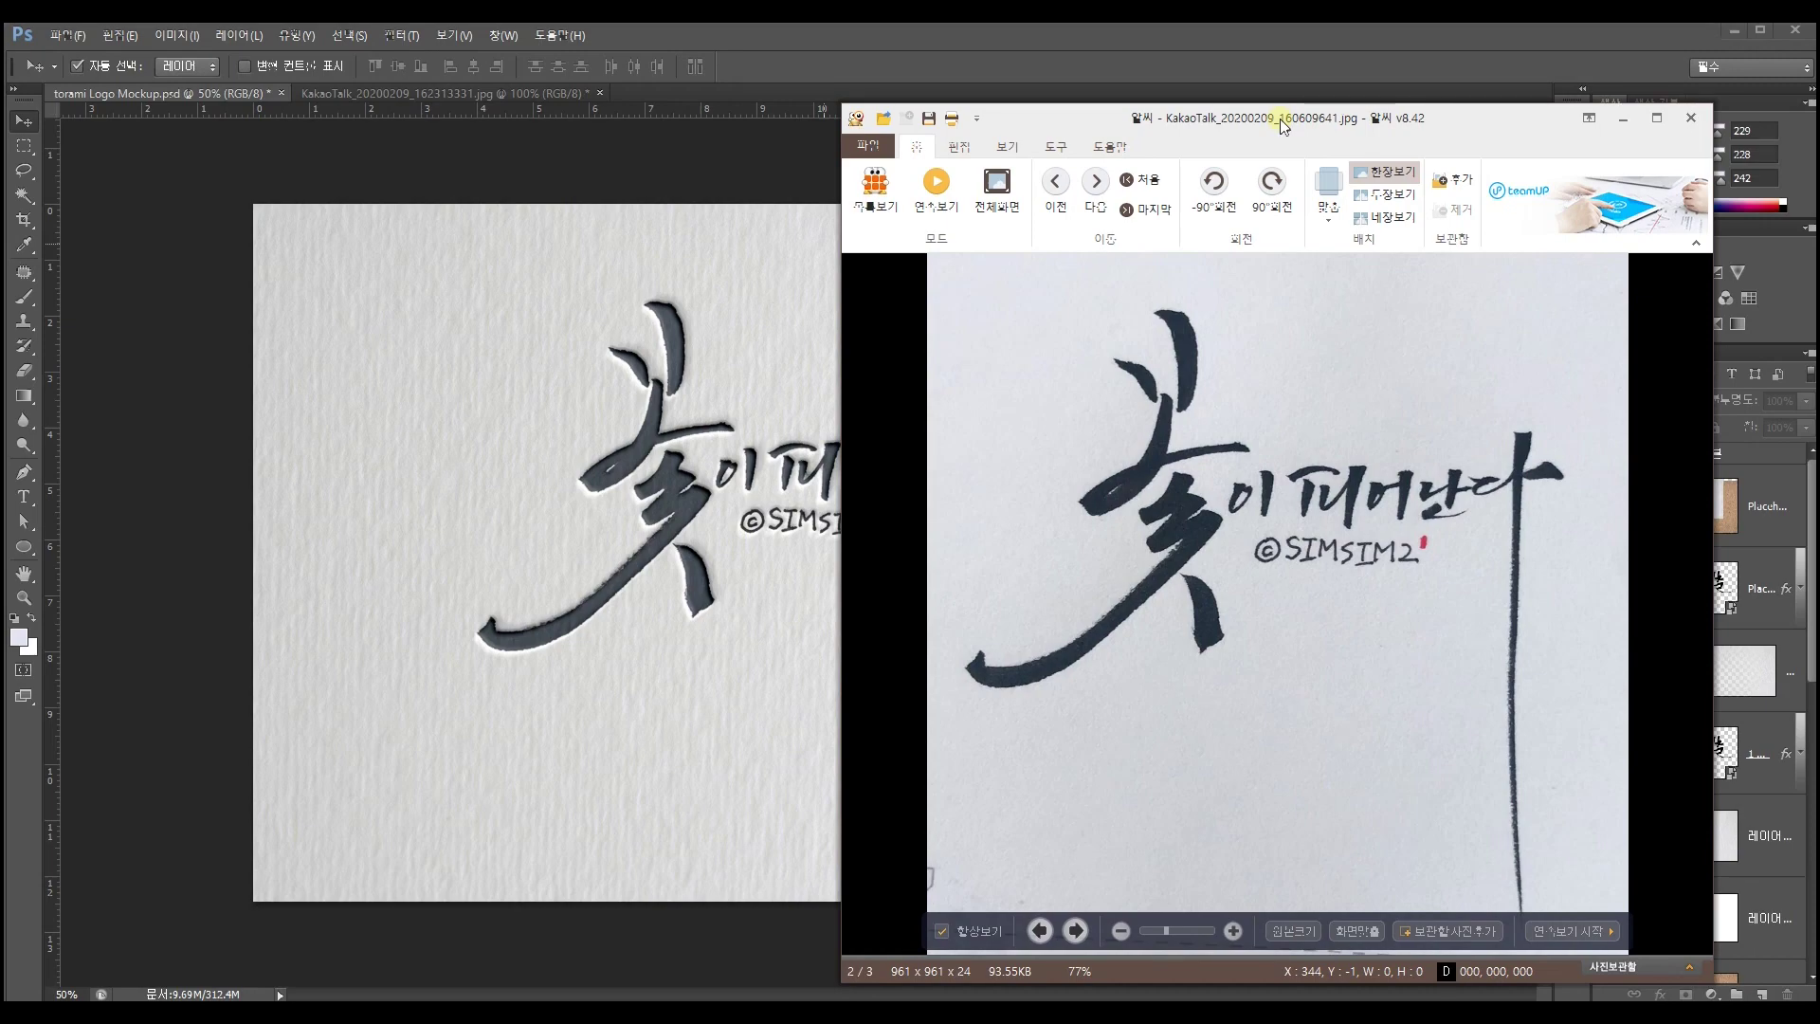
{"action": "left_click", "coordinate": [1692, 117]}
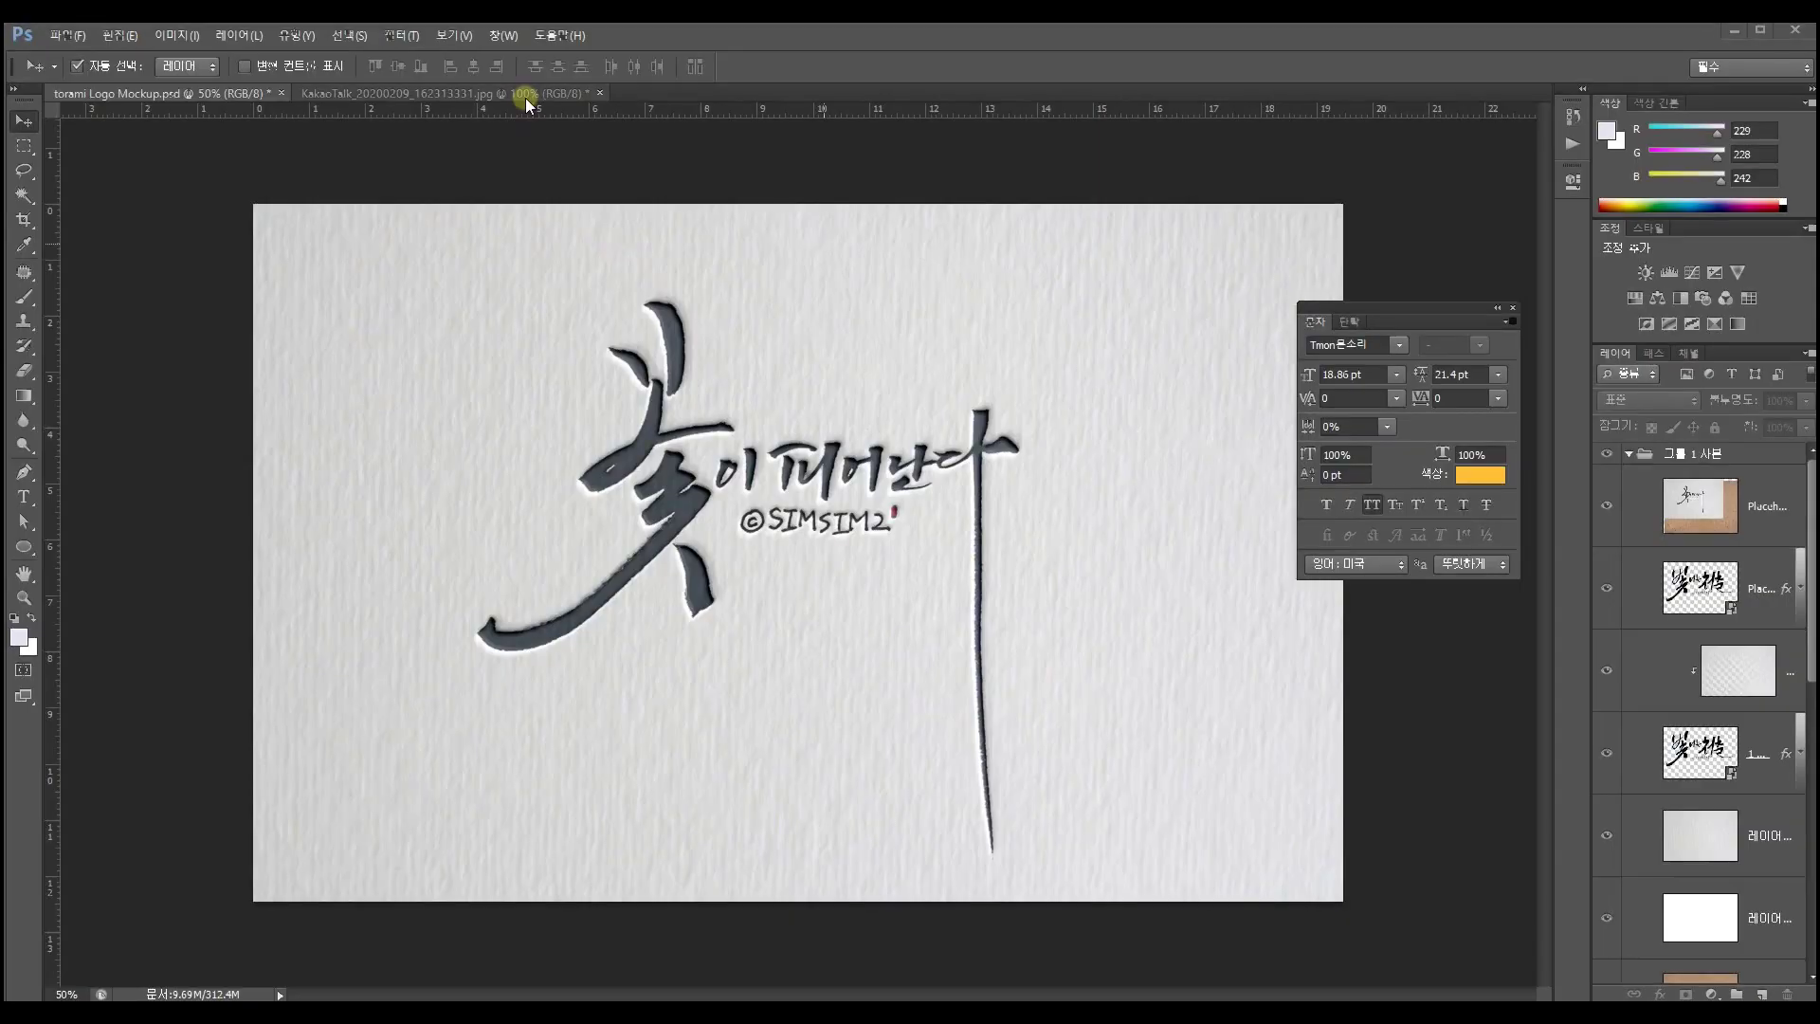
Make KakaoTalk_20200209_162313331.jpg the active Photoshop document
{"action": "left_click", "coordinate": [525, 99]}
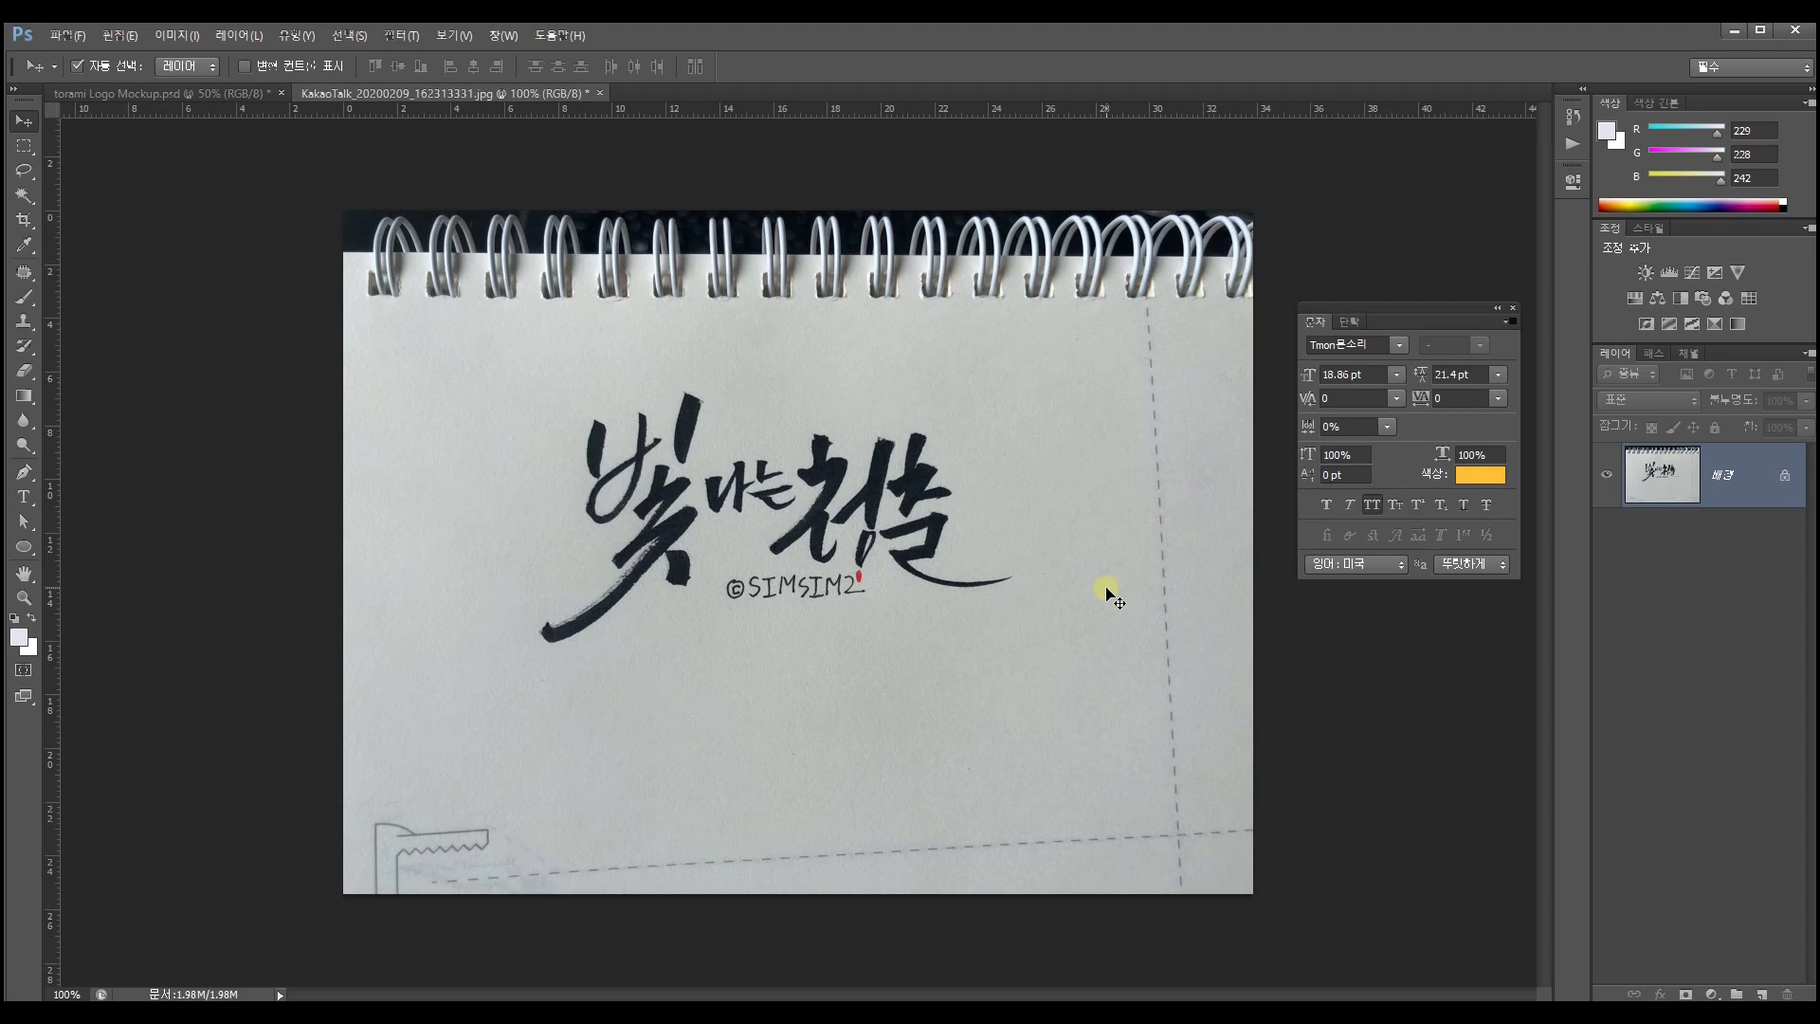
Duplicate the photo layer, rotate it 1.60°, scale it to about 129% and shift it right and down
{"action": "key", "text": "ctrl+j"}
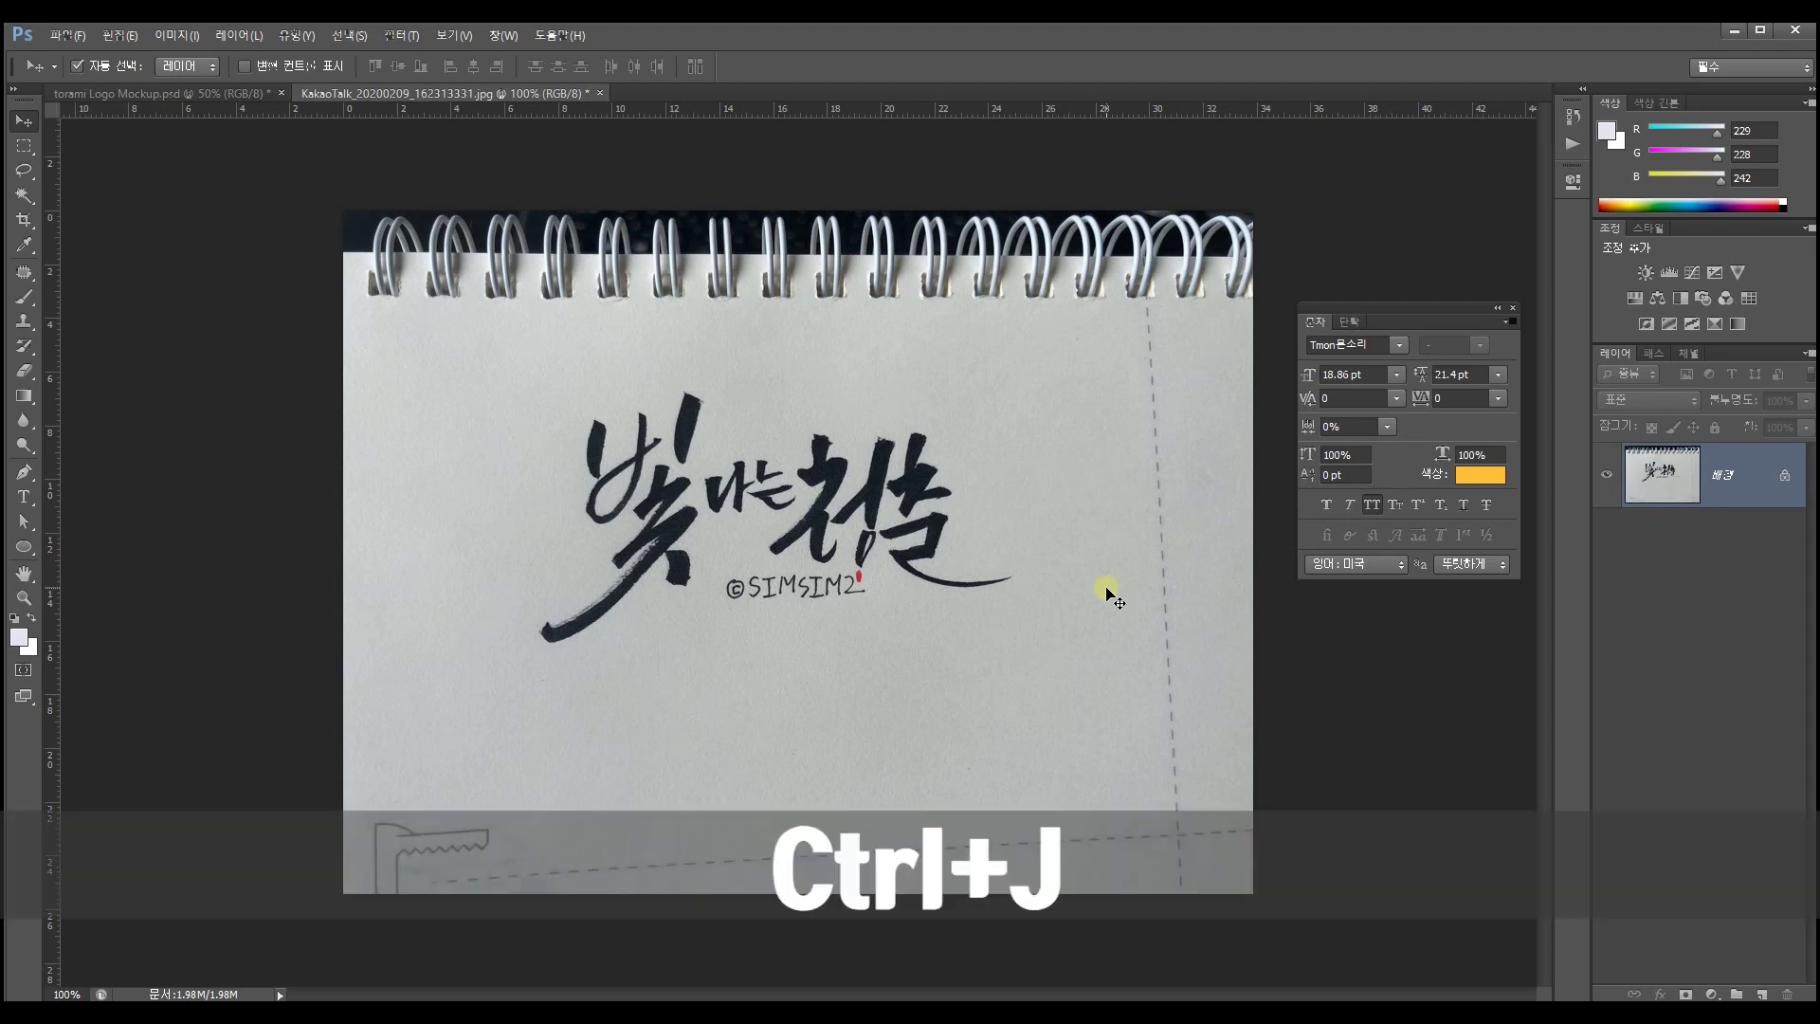
{"action": "key", "text": "ctrl+j"}
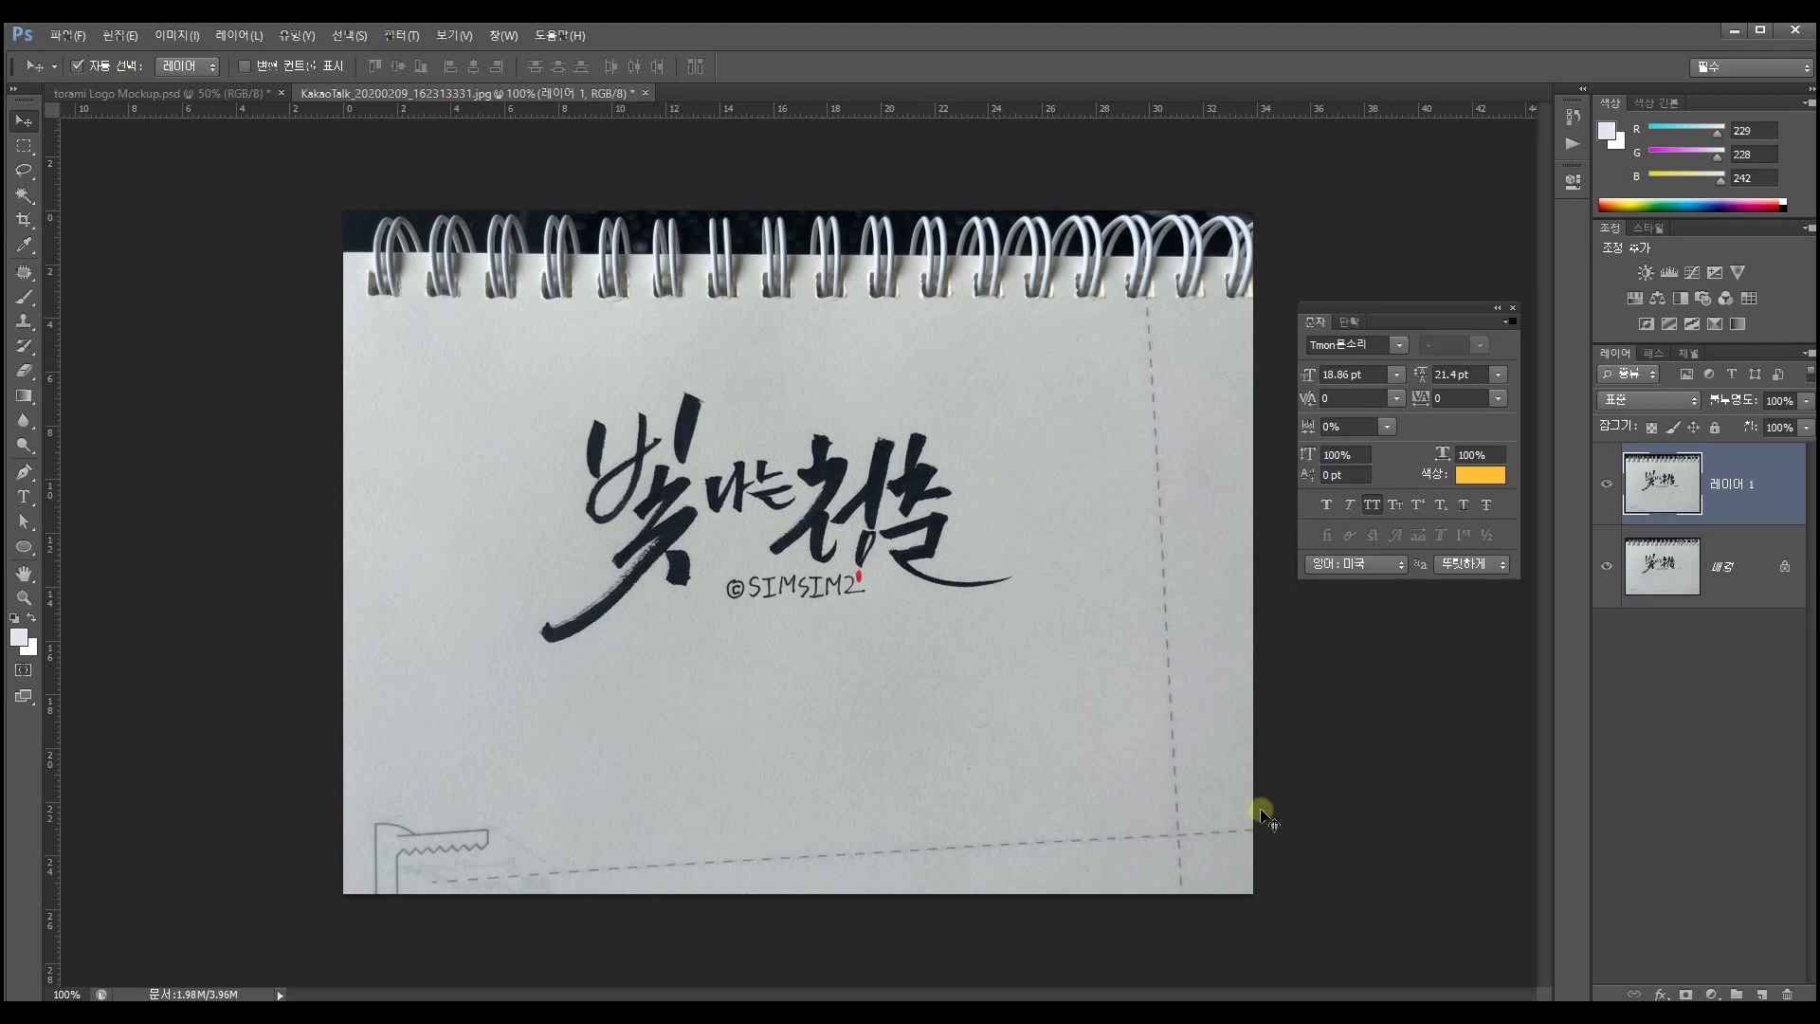
{"action": "key", "text": "ctrl+t"}
{"action": "mouse_move", "coordinate": [1272, 905]}
{"action": "left_mouse_down"}
{"action": "mouse_move", "coordinate": [1253, 938]}
{"action": "mouse_move", "coordinate": [1272, 922]}
{"action": "mouse_move", "coordinate": [1412, 983]}
{"action": "left_mouse_up"}
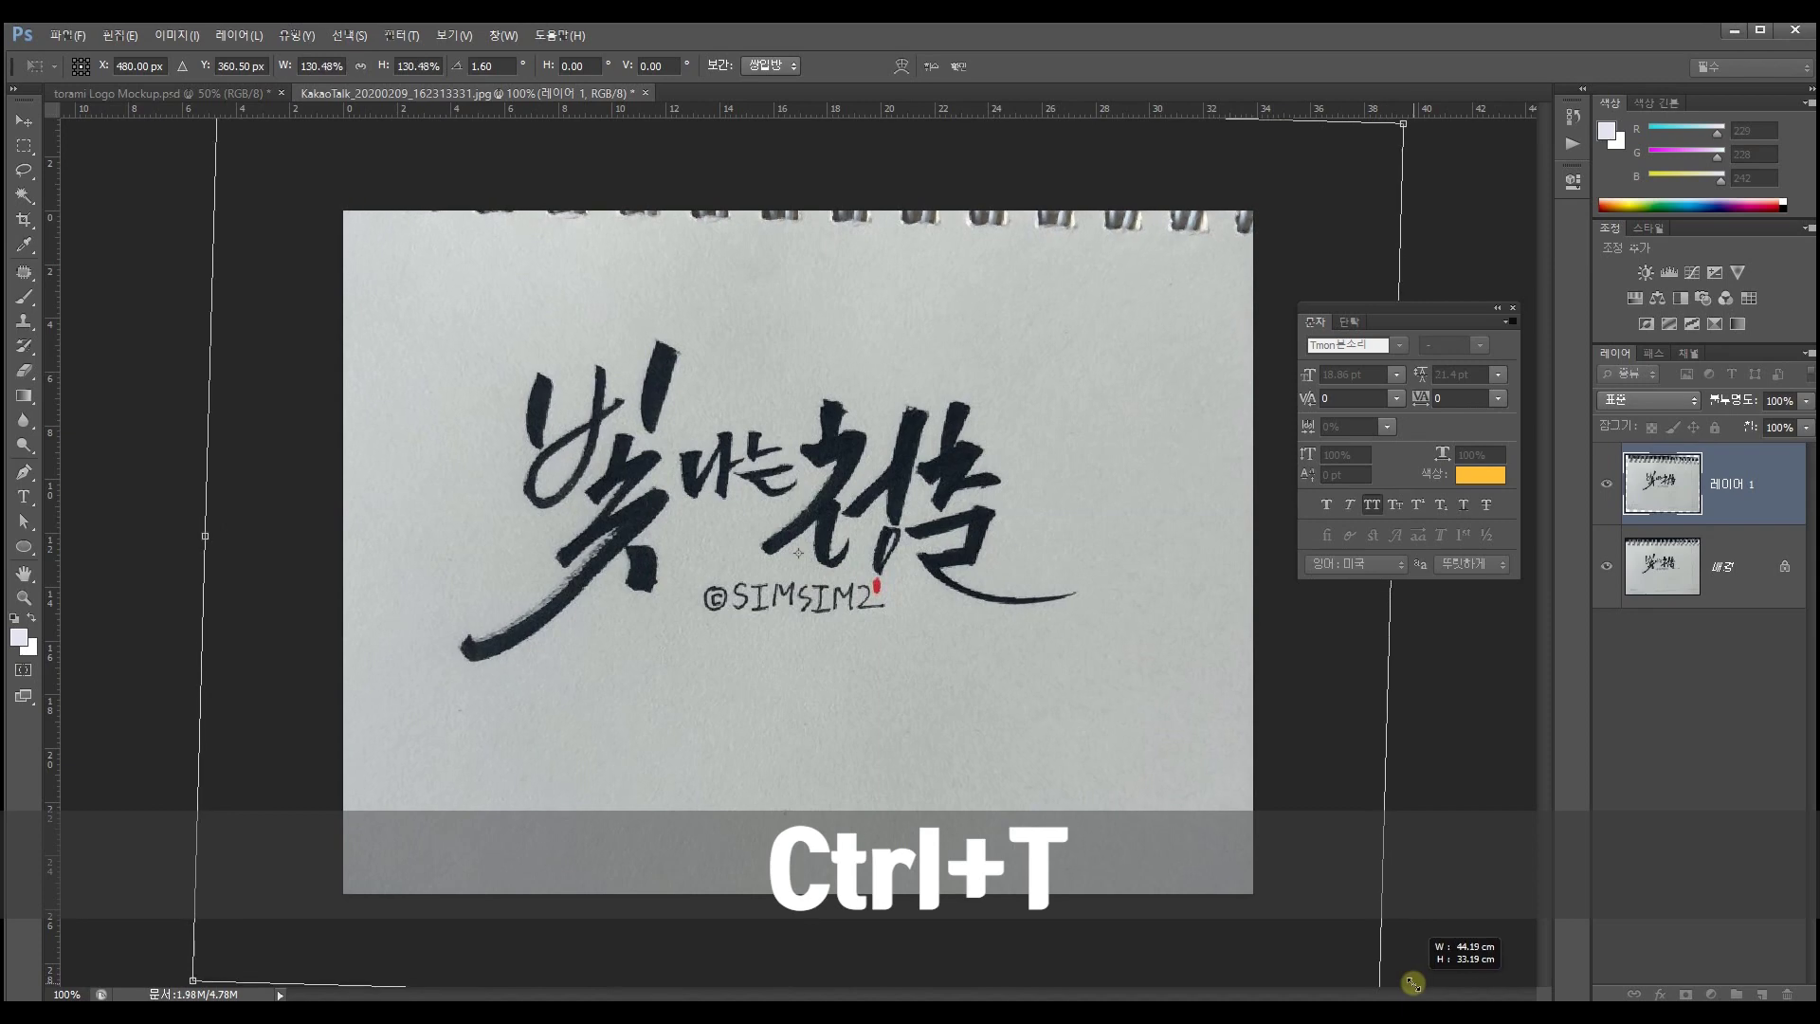
{"action": "mouse_move", "coordinate": [1412, 983]}
{"action": "left_mouse_down"}
{"action": "mouse_move", "coordinate": [1373, 947]}
{"action": "mouse_move", "coordinate": [1411, 973]}
{"action": "left_mouse_up"}
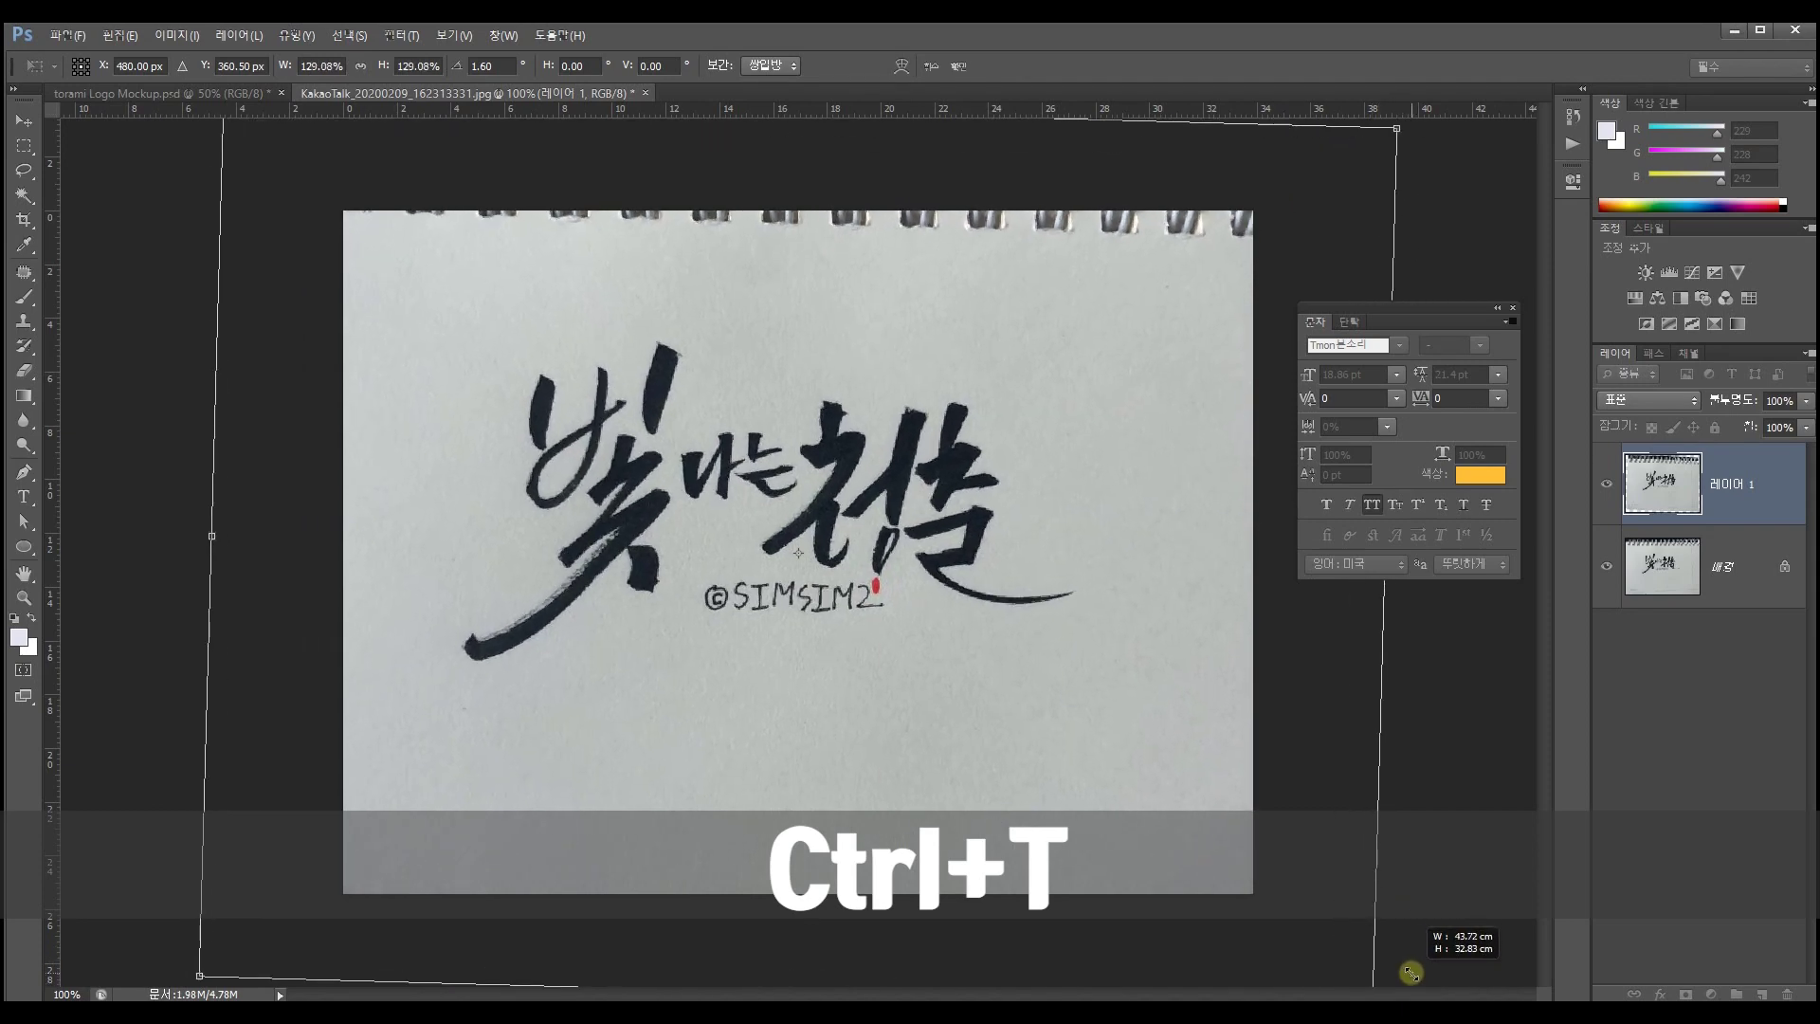
{"action": "left_click_drag", "start_coordinate": [1152, 778], "coordinate": [1187, 802]}
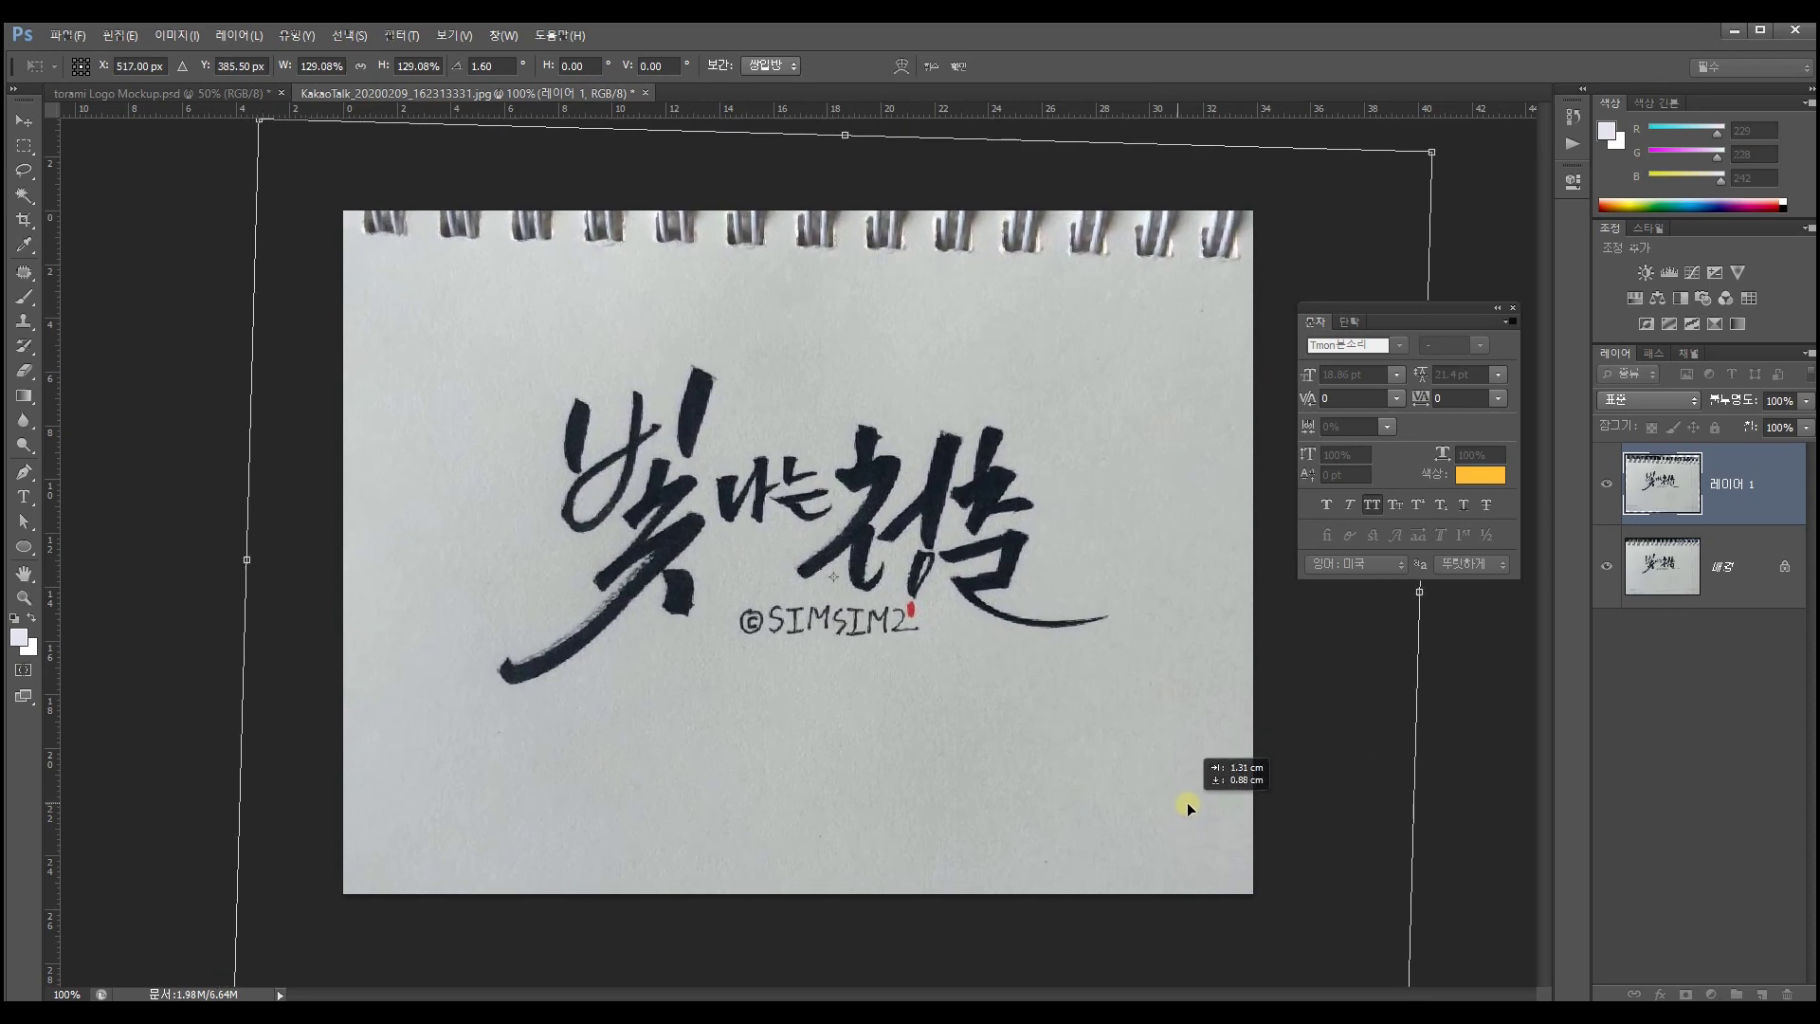
{"action": "key", "text": "Return"}
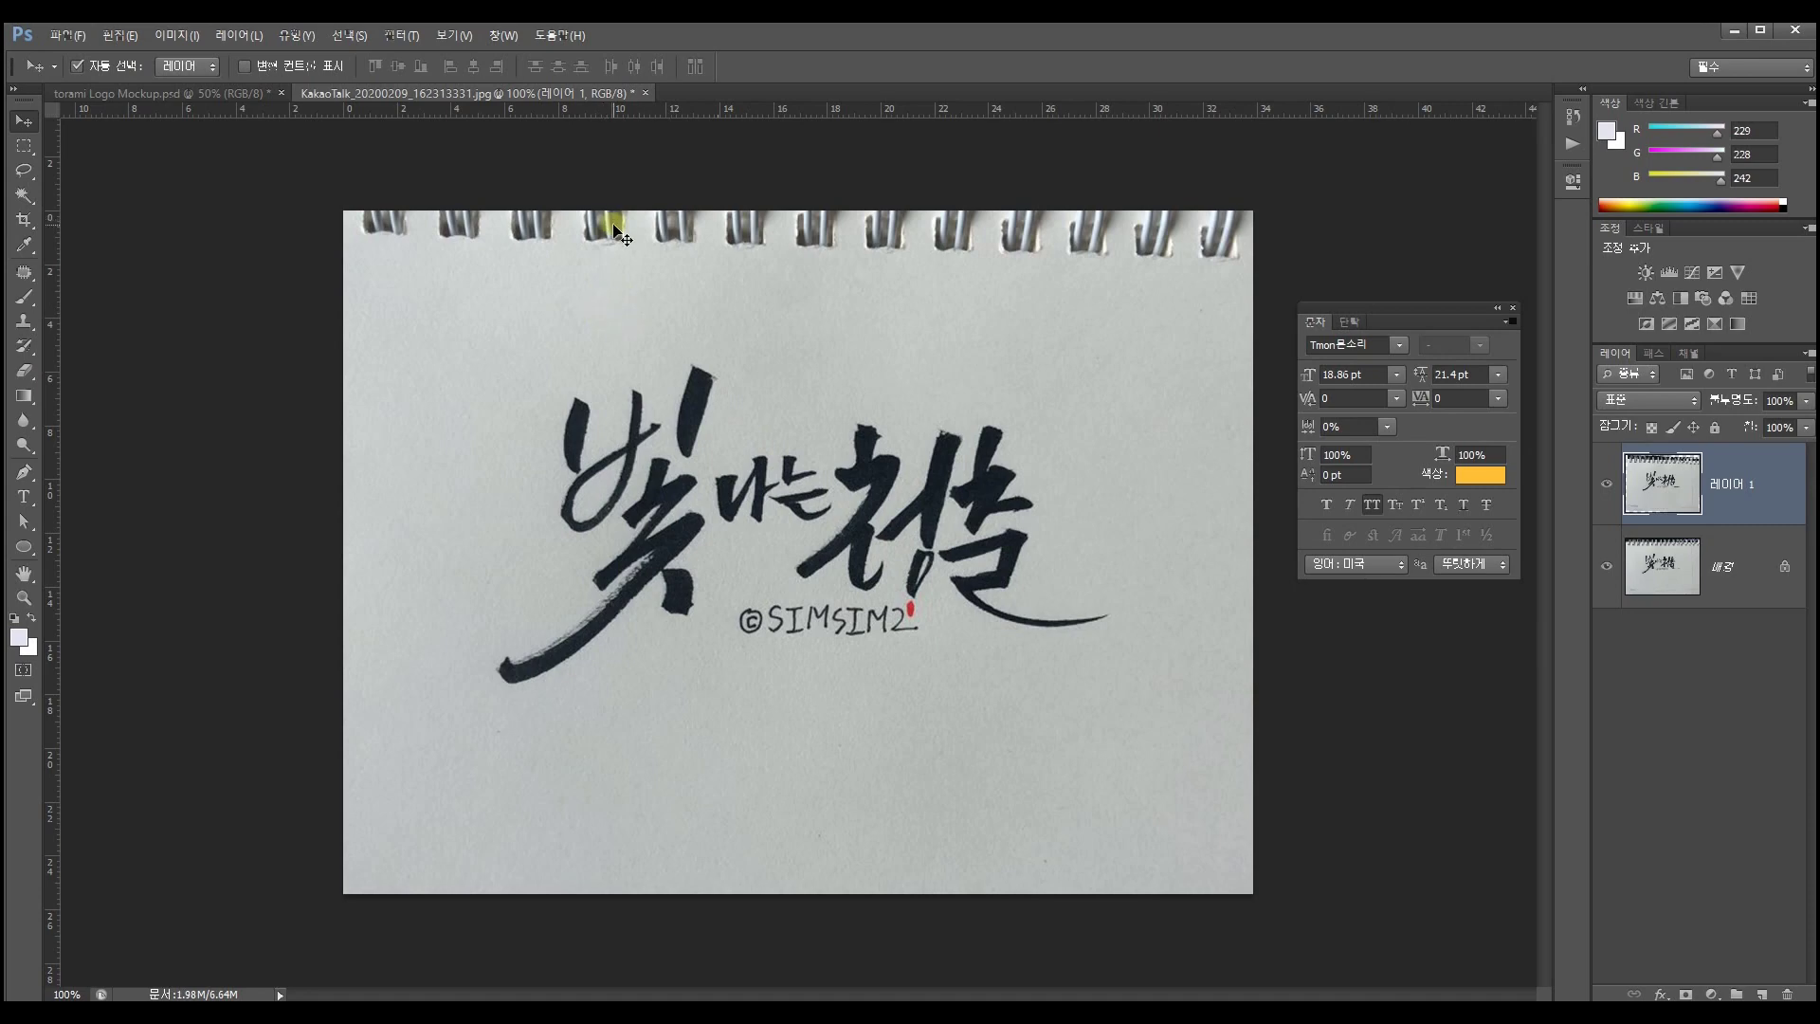
Crop the image's top edge to just below the spiral binding, then bring up Levels
{"action": "left_click", "coordinate": [24, 221]}
{"action": "left_click_drag", "start_coordinate": [797, 213], "coordinate": [785, 244]}
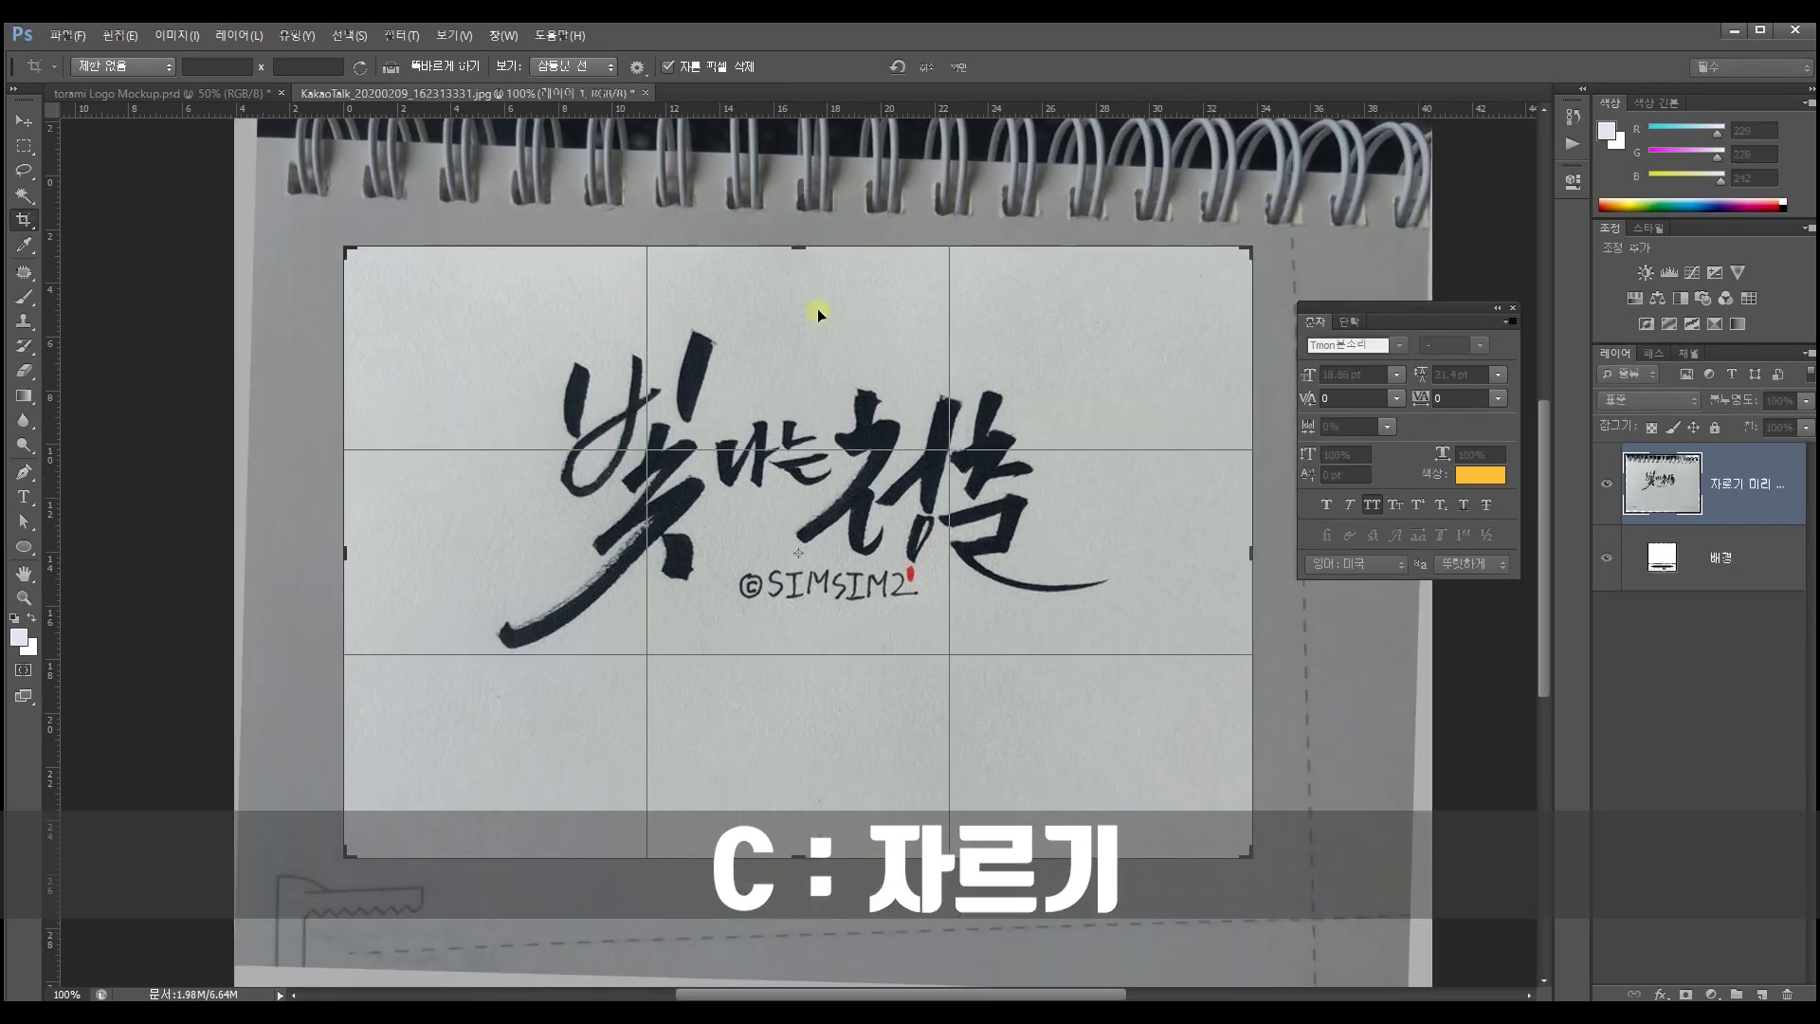
{"action": "key", "text": "Return"}
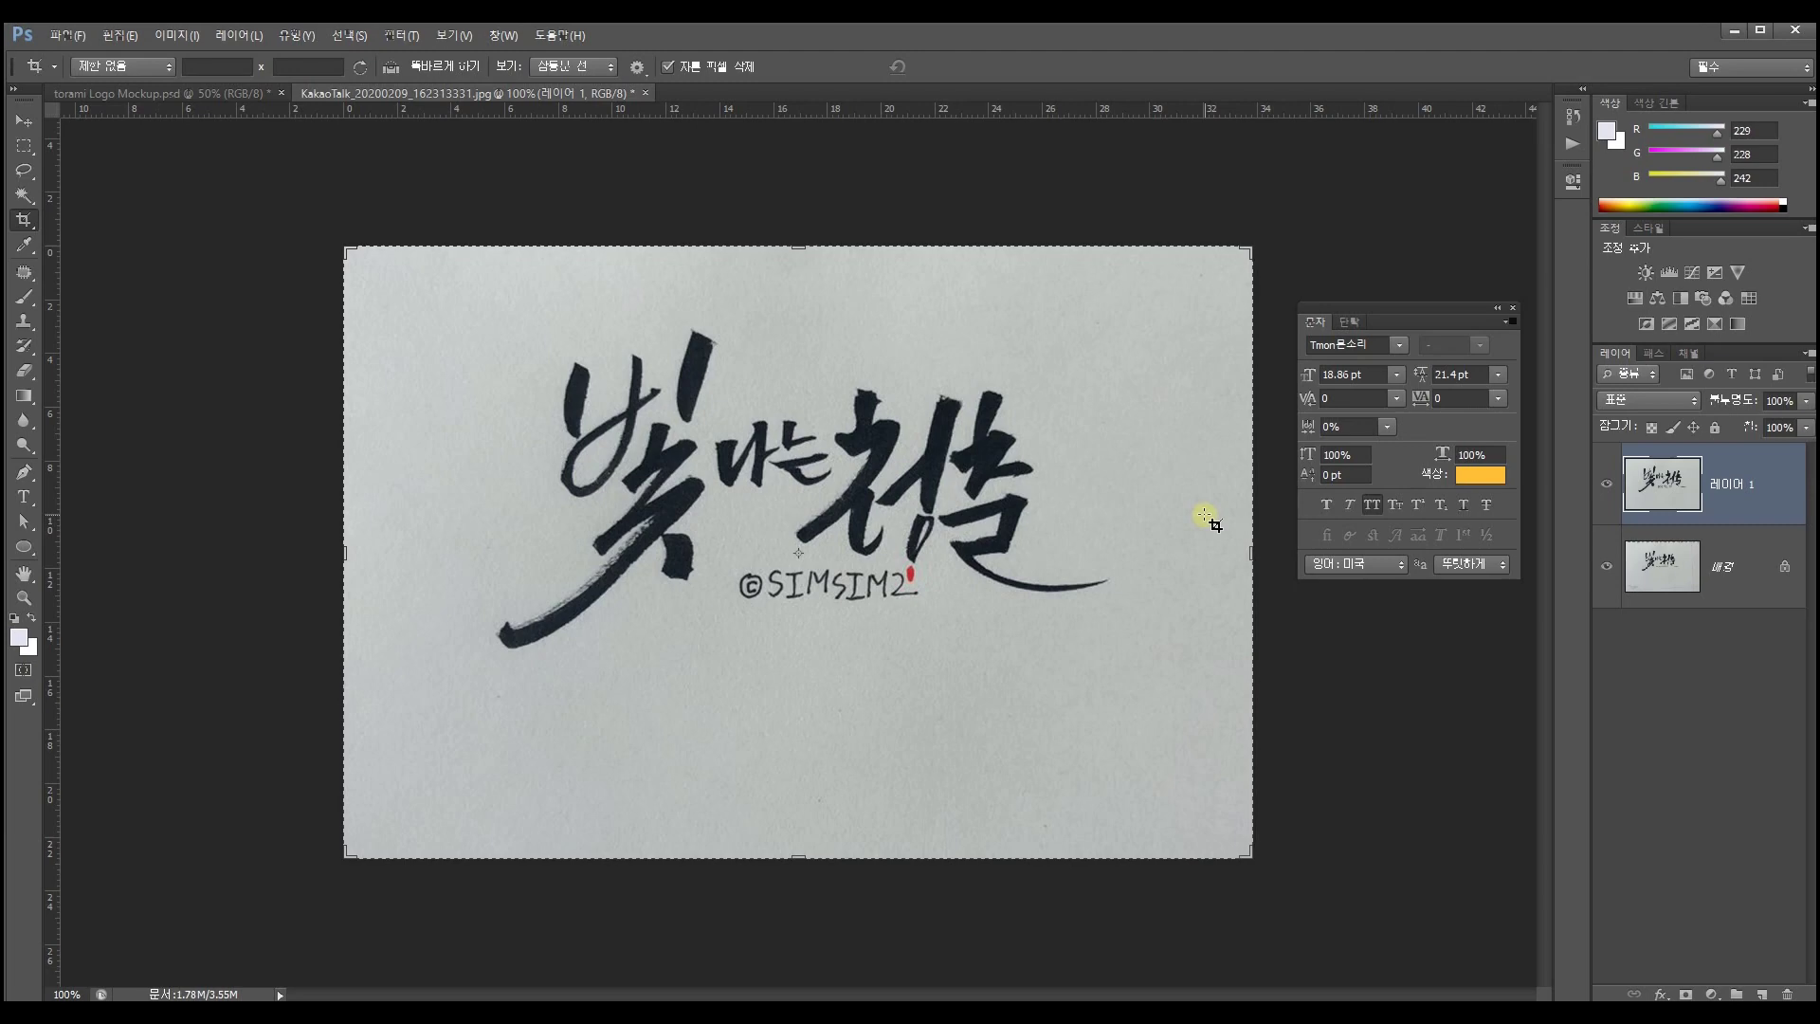
{"action": "key", "text": "ctrl+l"}
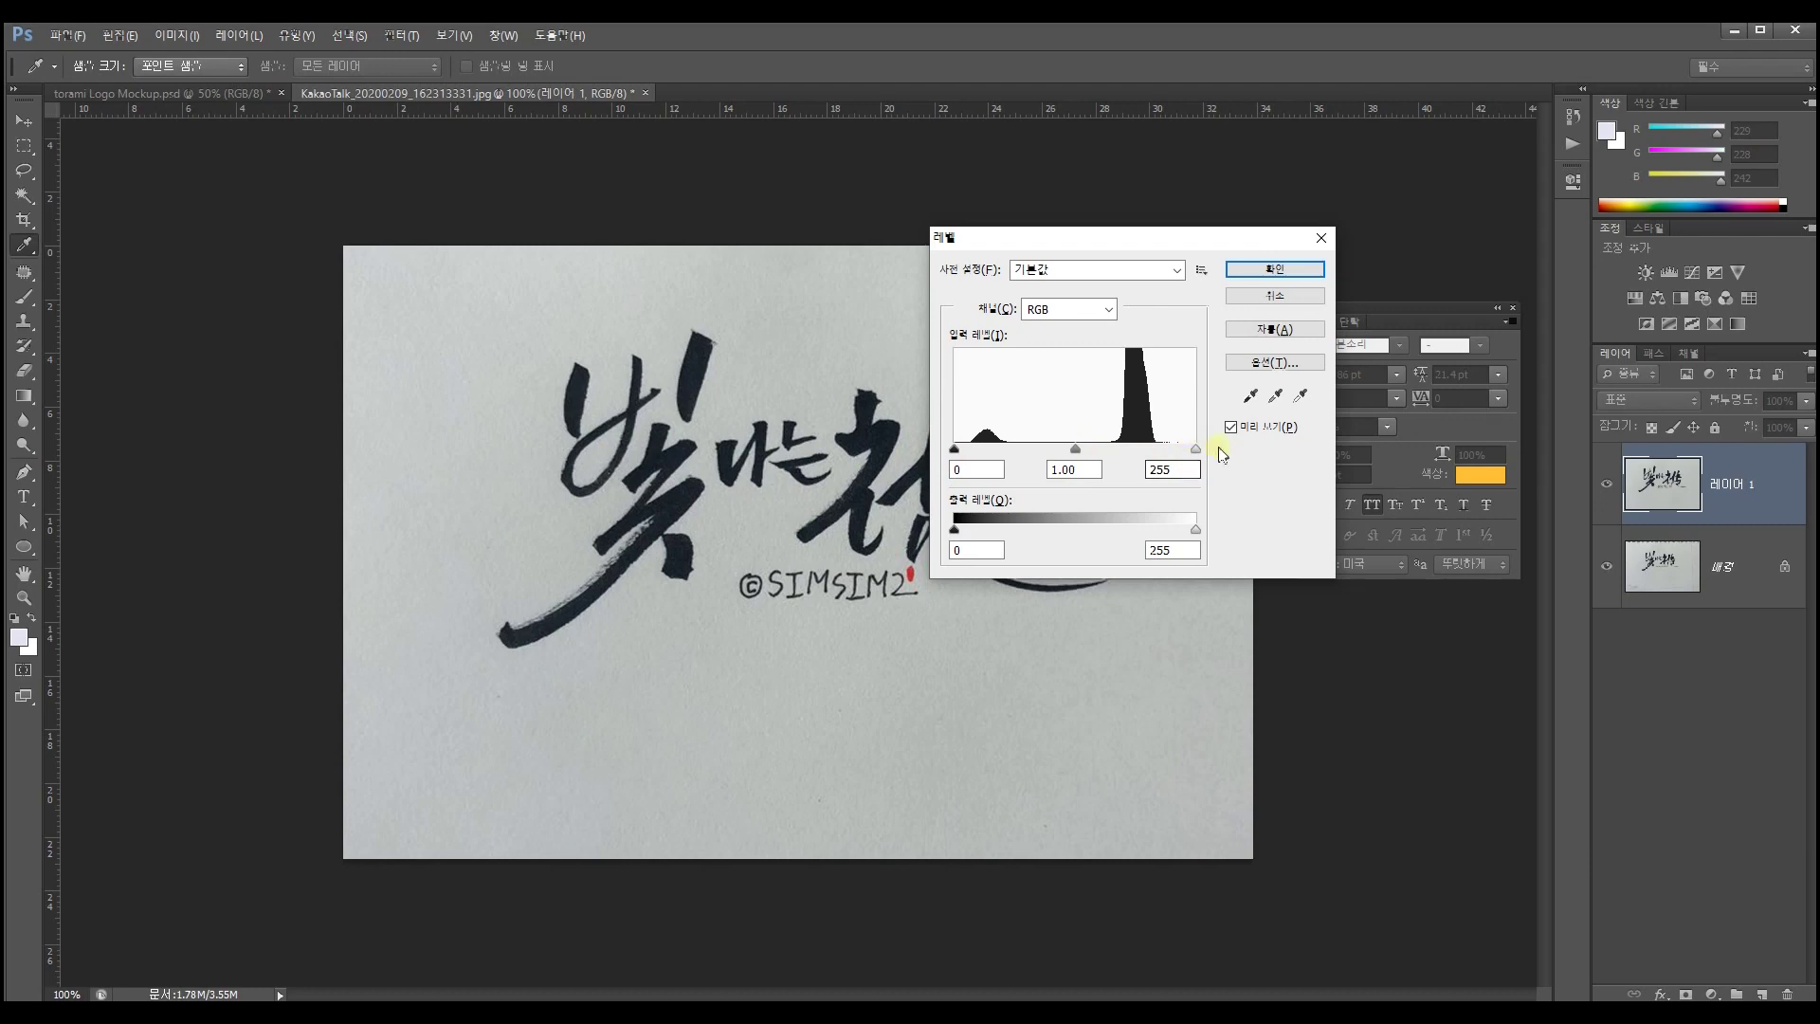
Apply Levels inputs of 33, 1.53 and 218 to whiten the paper and darken the ink
{"action": "left_click_drag", "start_coordinate": [1196, 449], "coordinate": [1166, 451]}
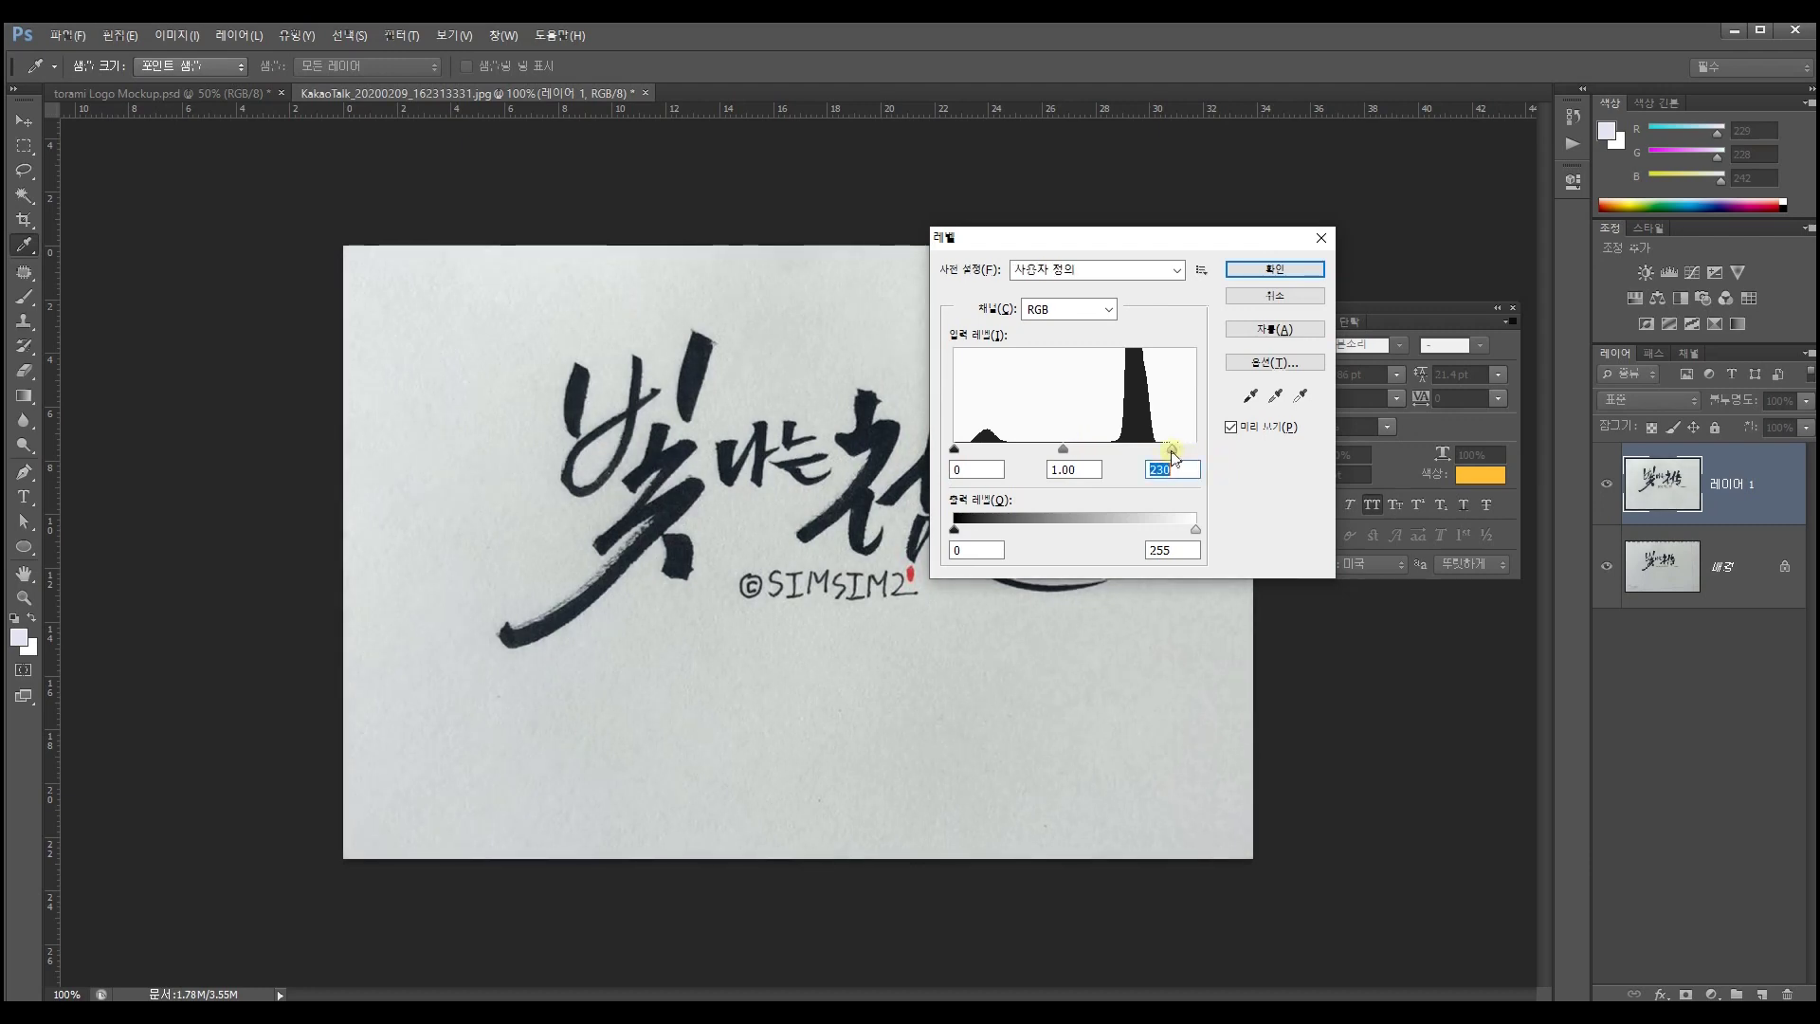
{"action": "mouse_move", "coordinate": [1063, 449]}
{"action": "left_mouse_down"}
{"action": "mouse_move", "coordinate": [979, 449]}
{"action": "mouse_move", "coordinate": [1044, 450]}
{"action": "left_mouse_up"}
{"action": "left_click_drag", "start_coordinate": [1168, 449], "coordinate": [1161, 448]}
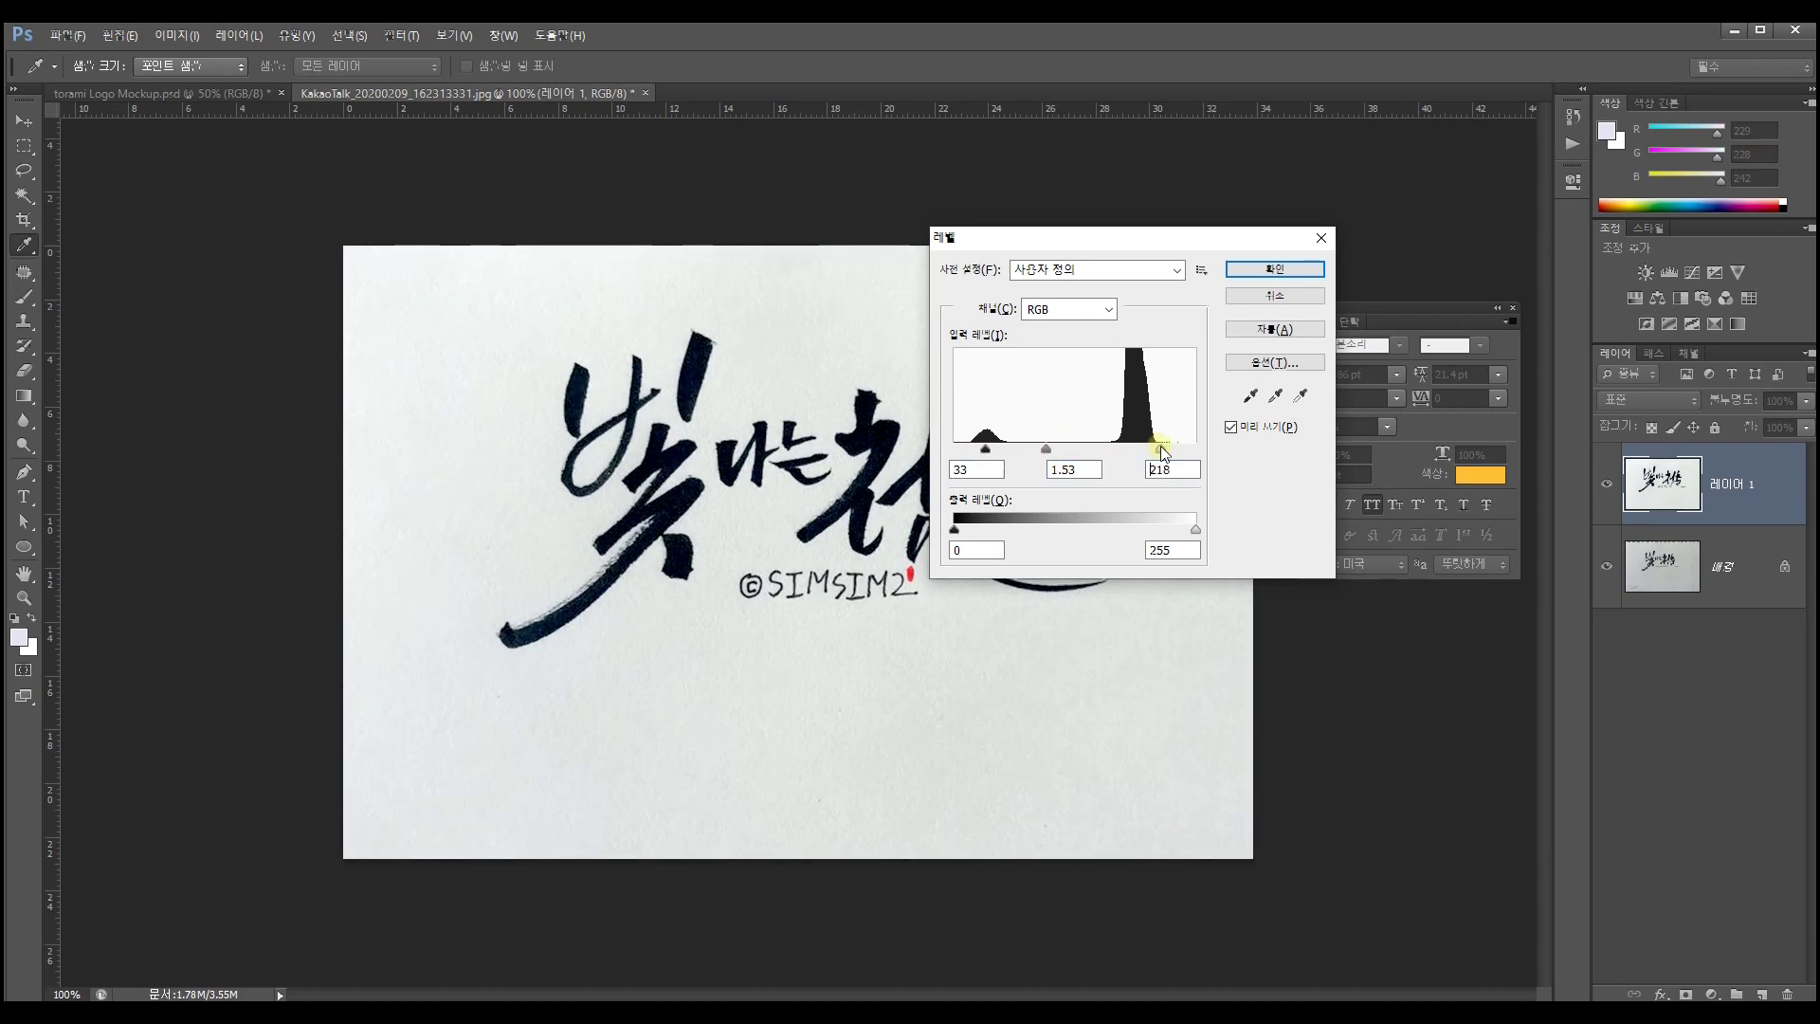
{"action": "left_click_drag", "start_coordinate": [1130, 240], "coordinate": [1310, 184]}
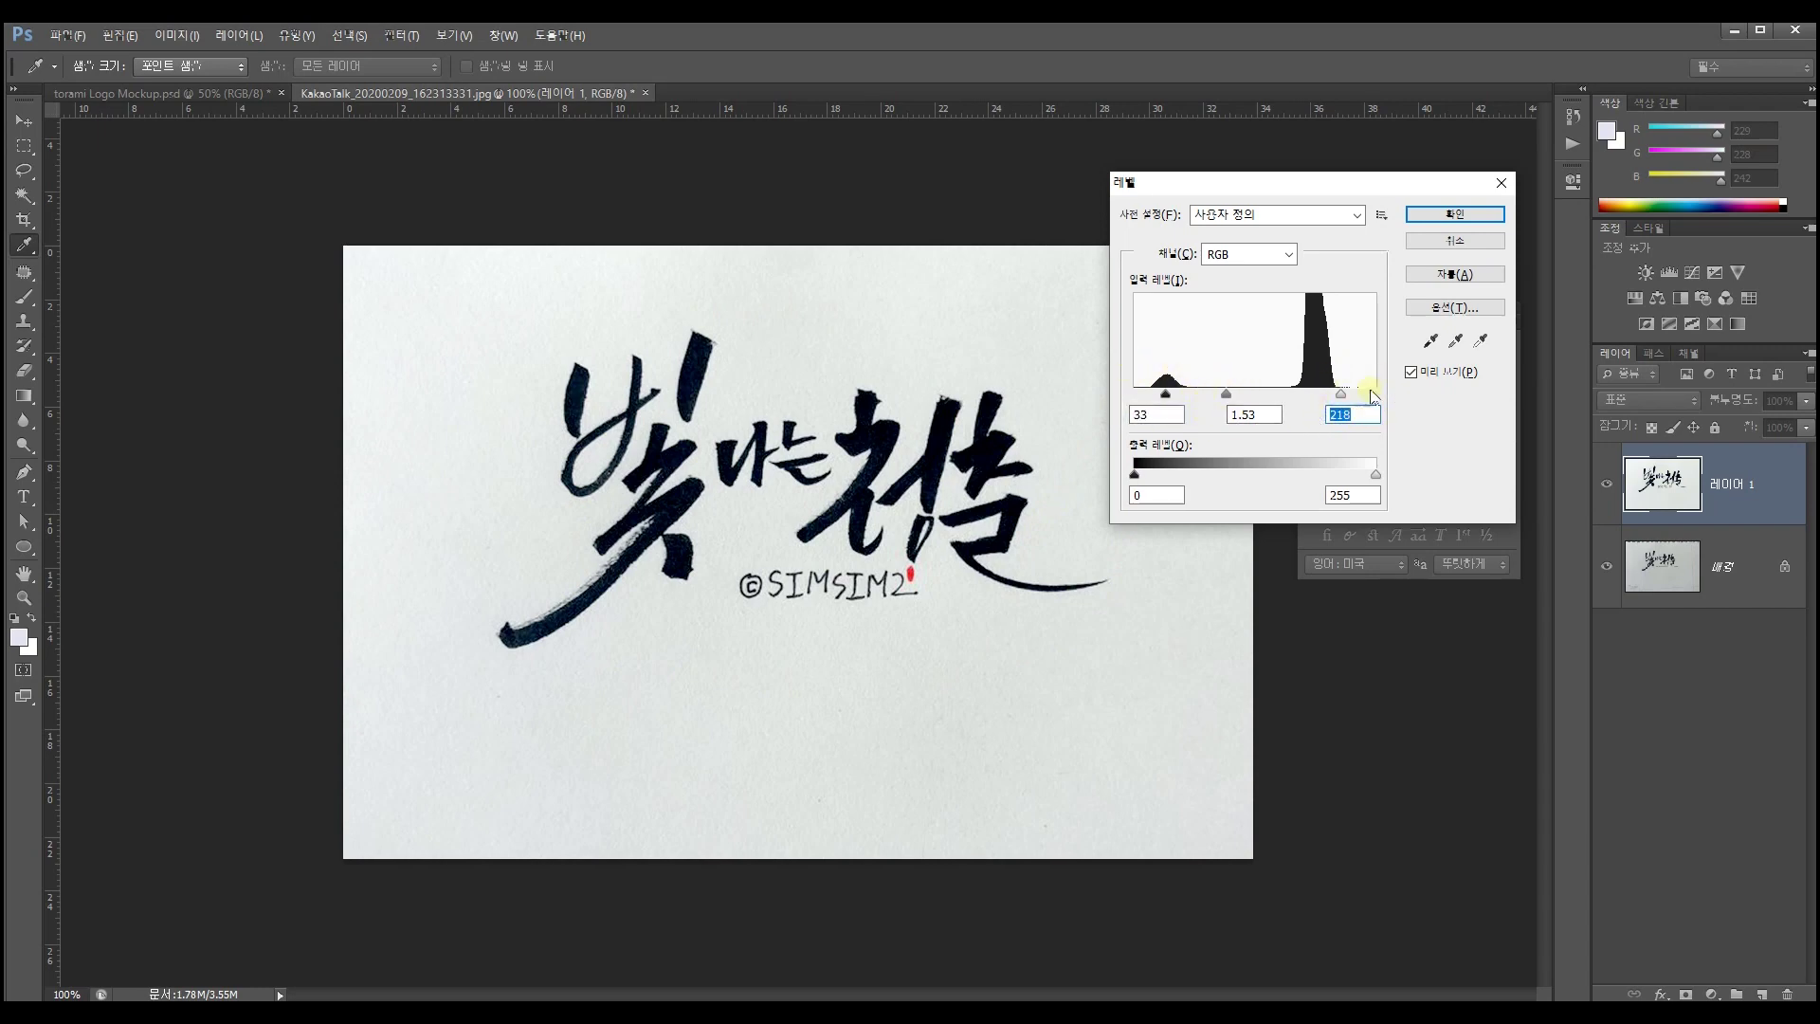
{"action": "left_click", "coordinate": [1463, 216]}
{"action": "key", "text": "c"}
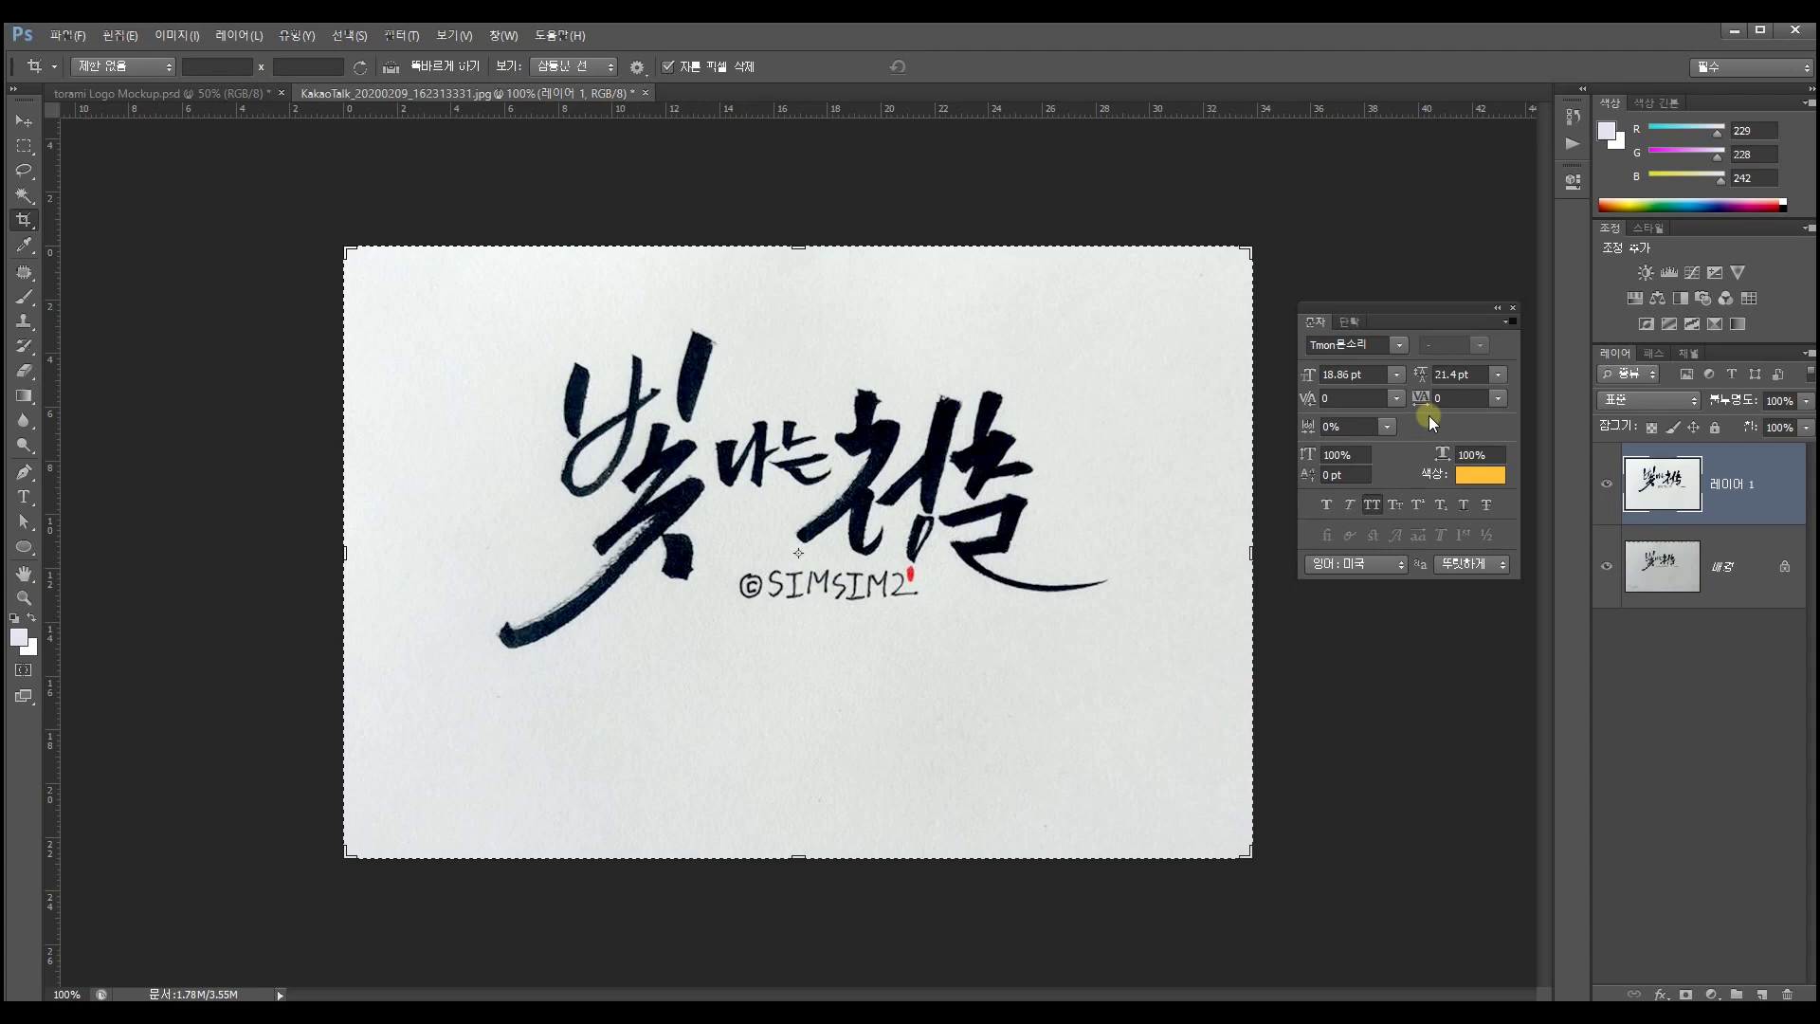
{"action": "left_click", "coordinate": [1609, 487]}
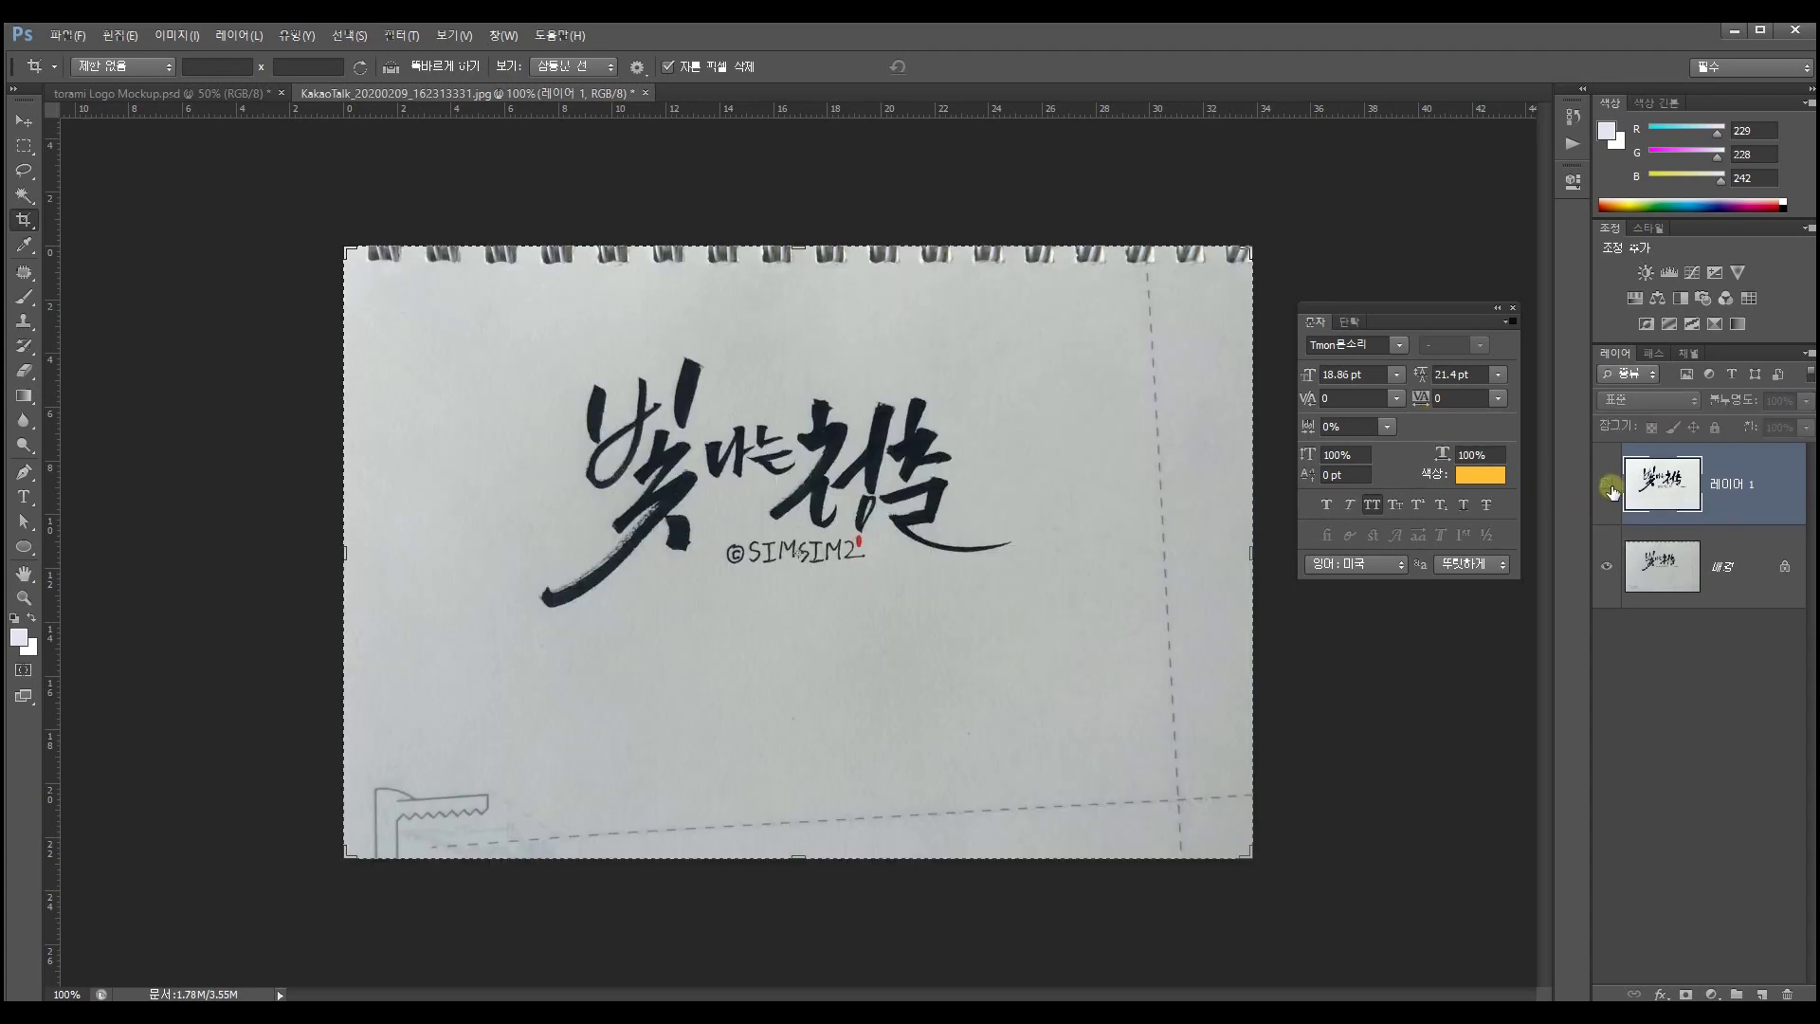
{"action": "left_click", "coordinate": [1609, 487]}
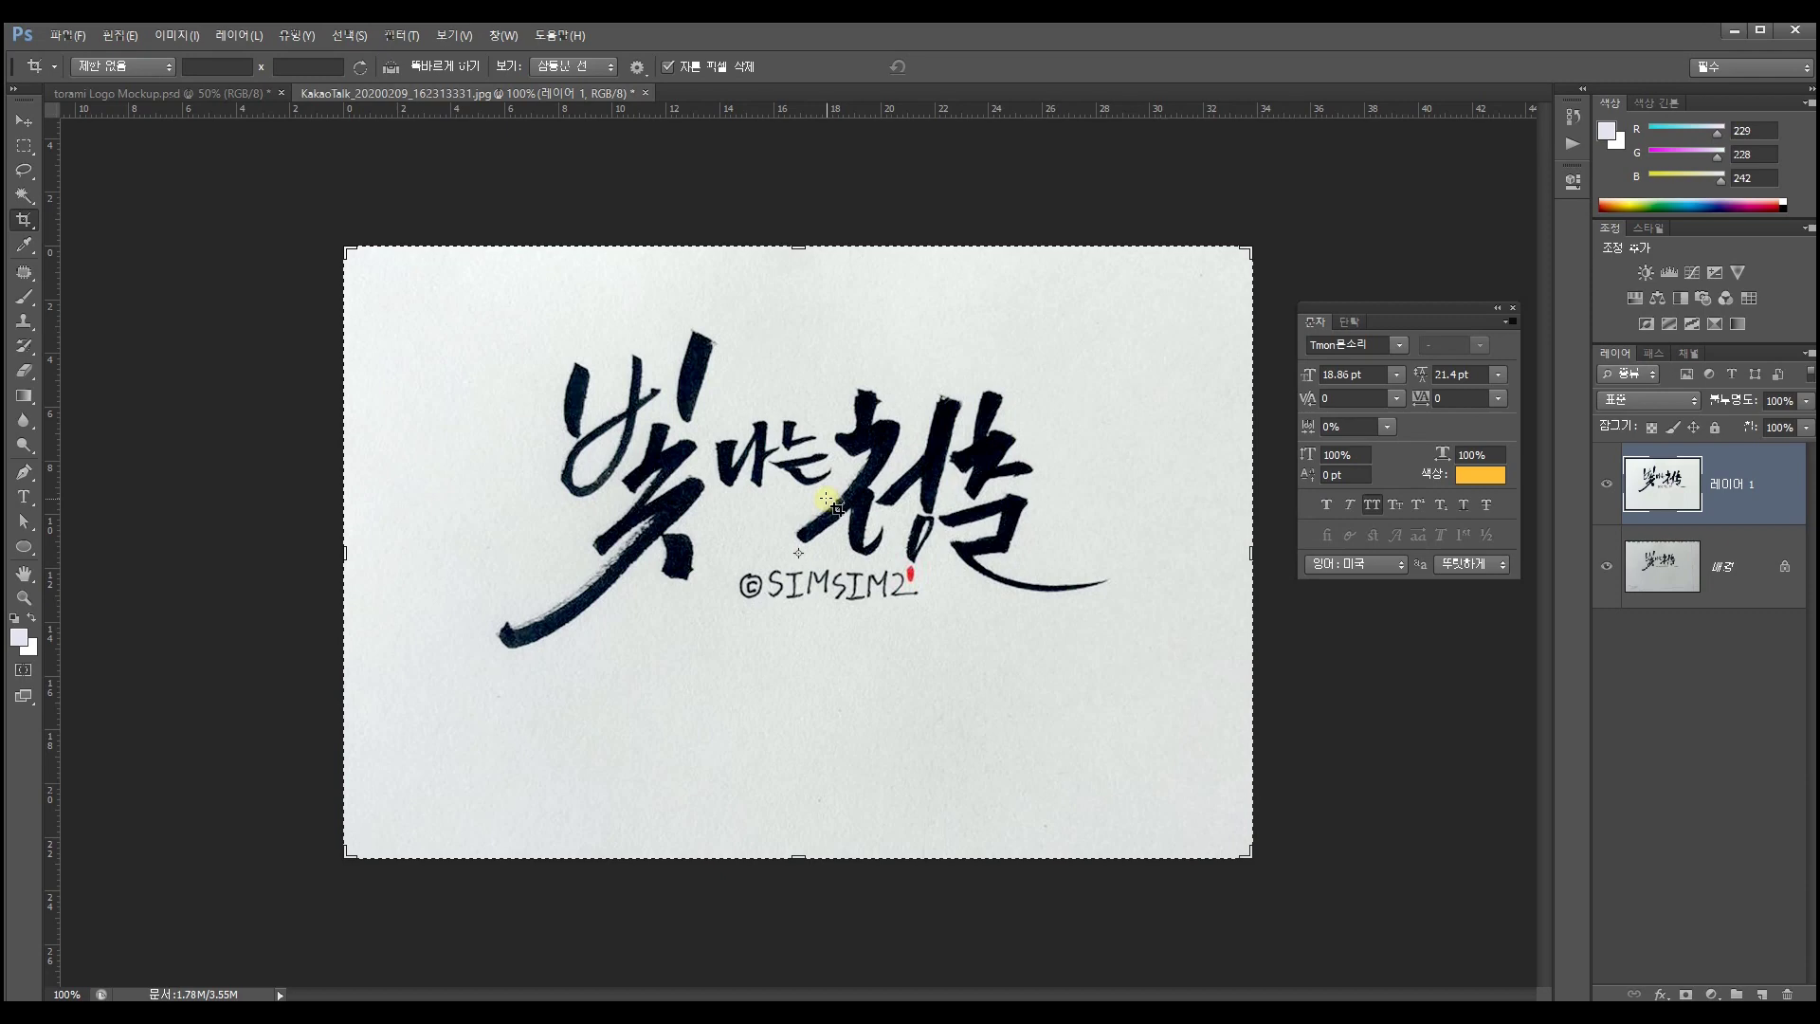
{"action": "left_click", "coordinate": [23, 196]}
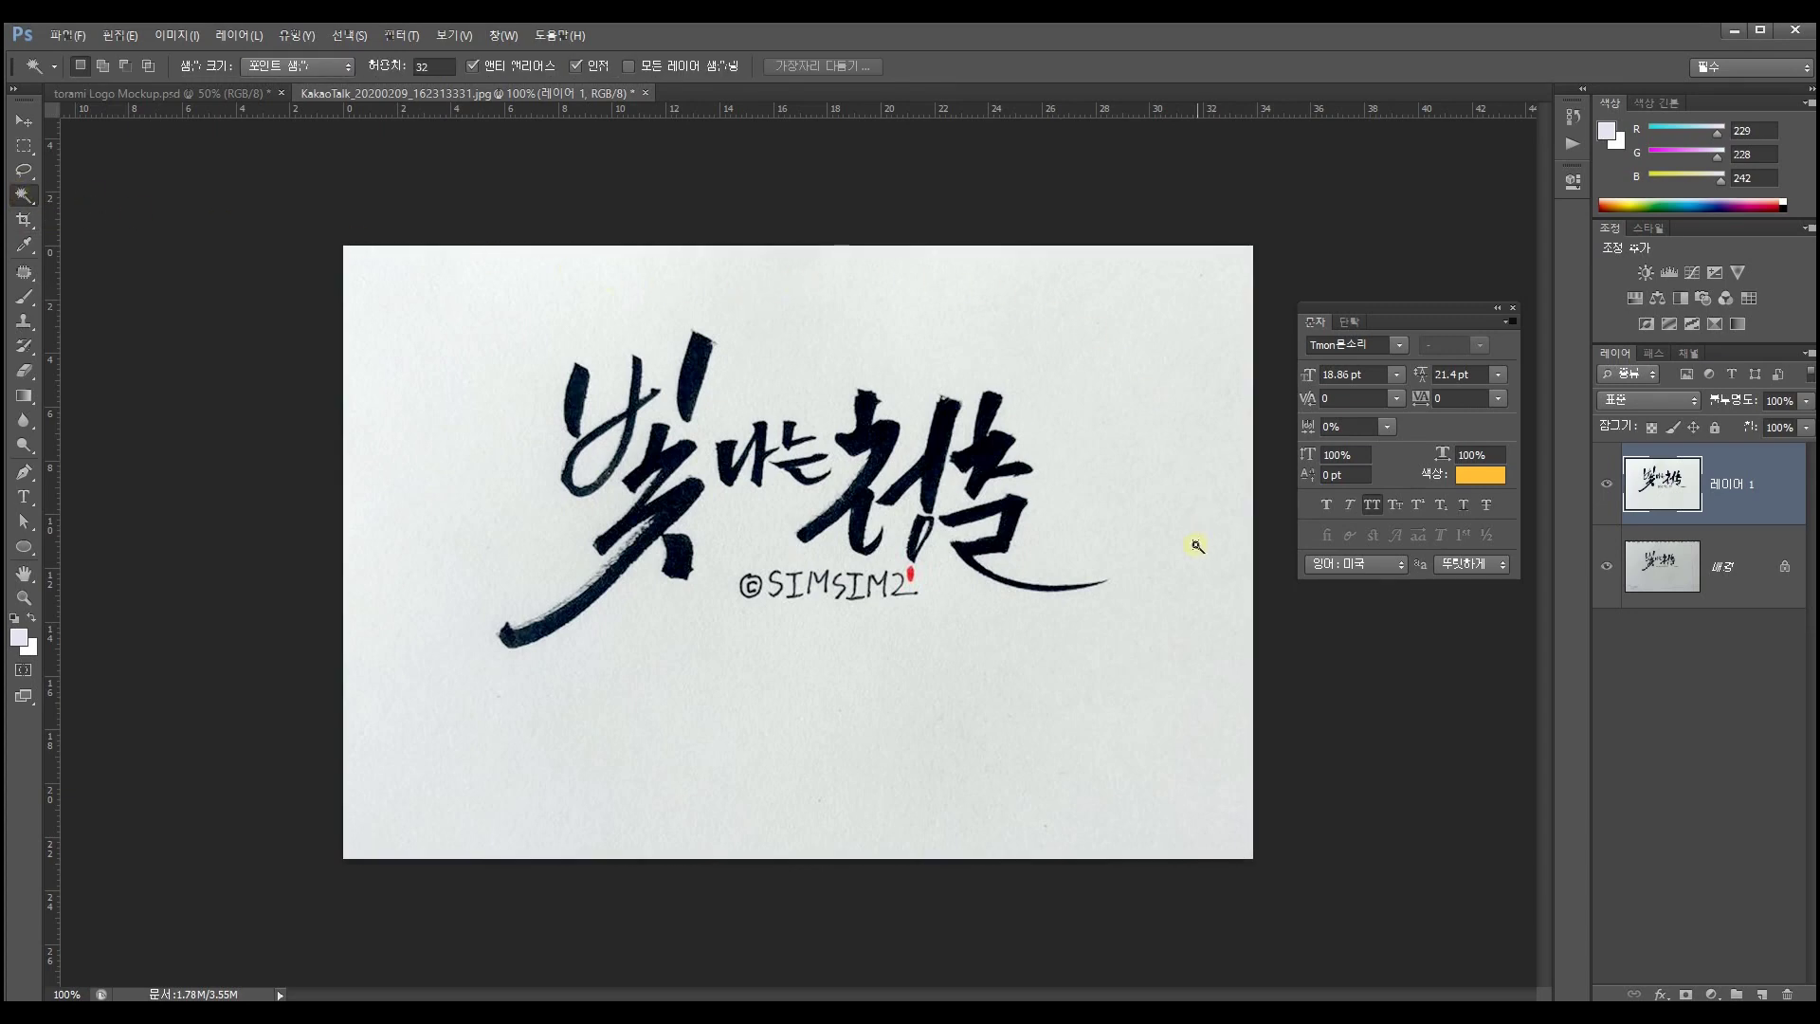
Magic-wand the white paper and invert the selection so only the lettering and signature are selected
{"action": "left_click", "coordinate": [1137, 493]}
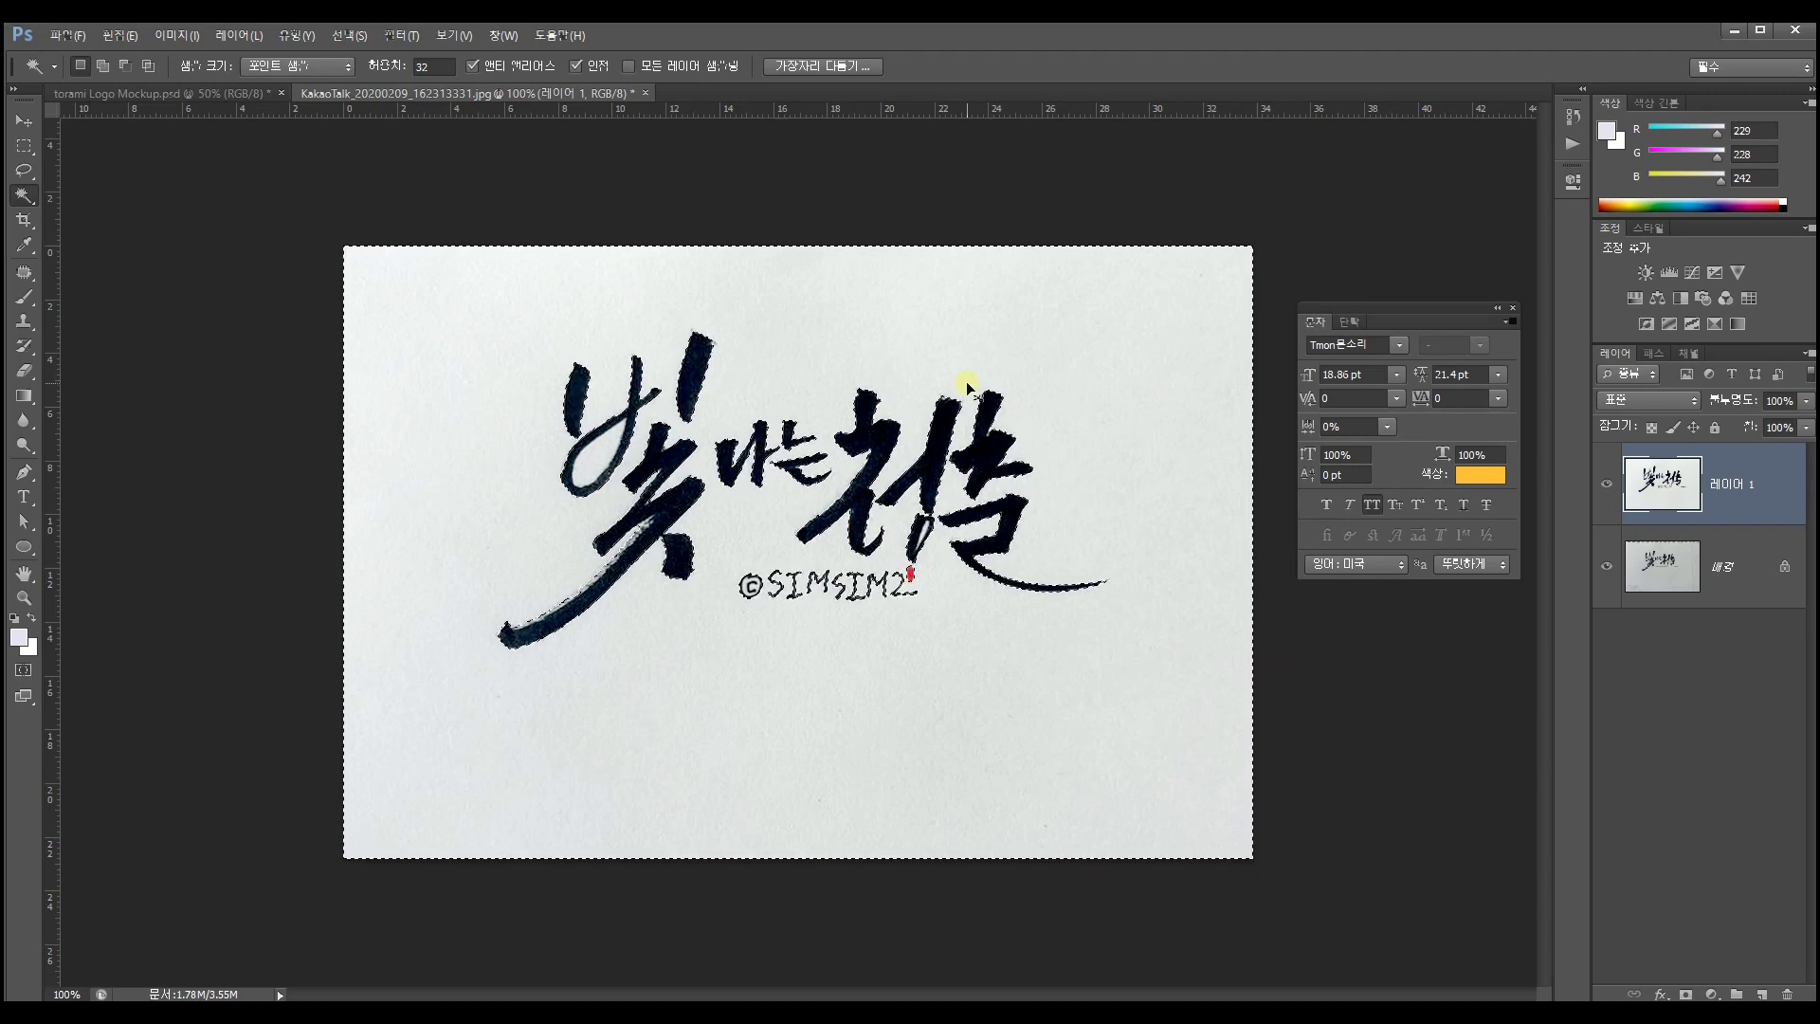
{"action": "key", "text": "ctrl+shift+i"}
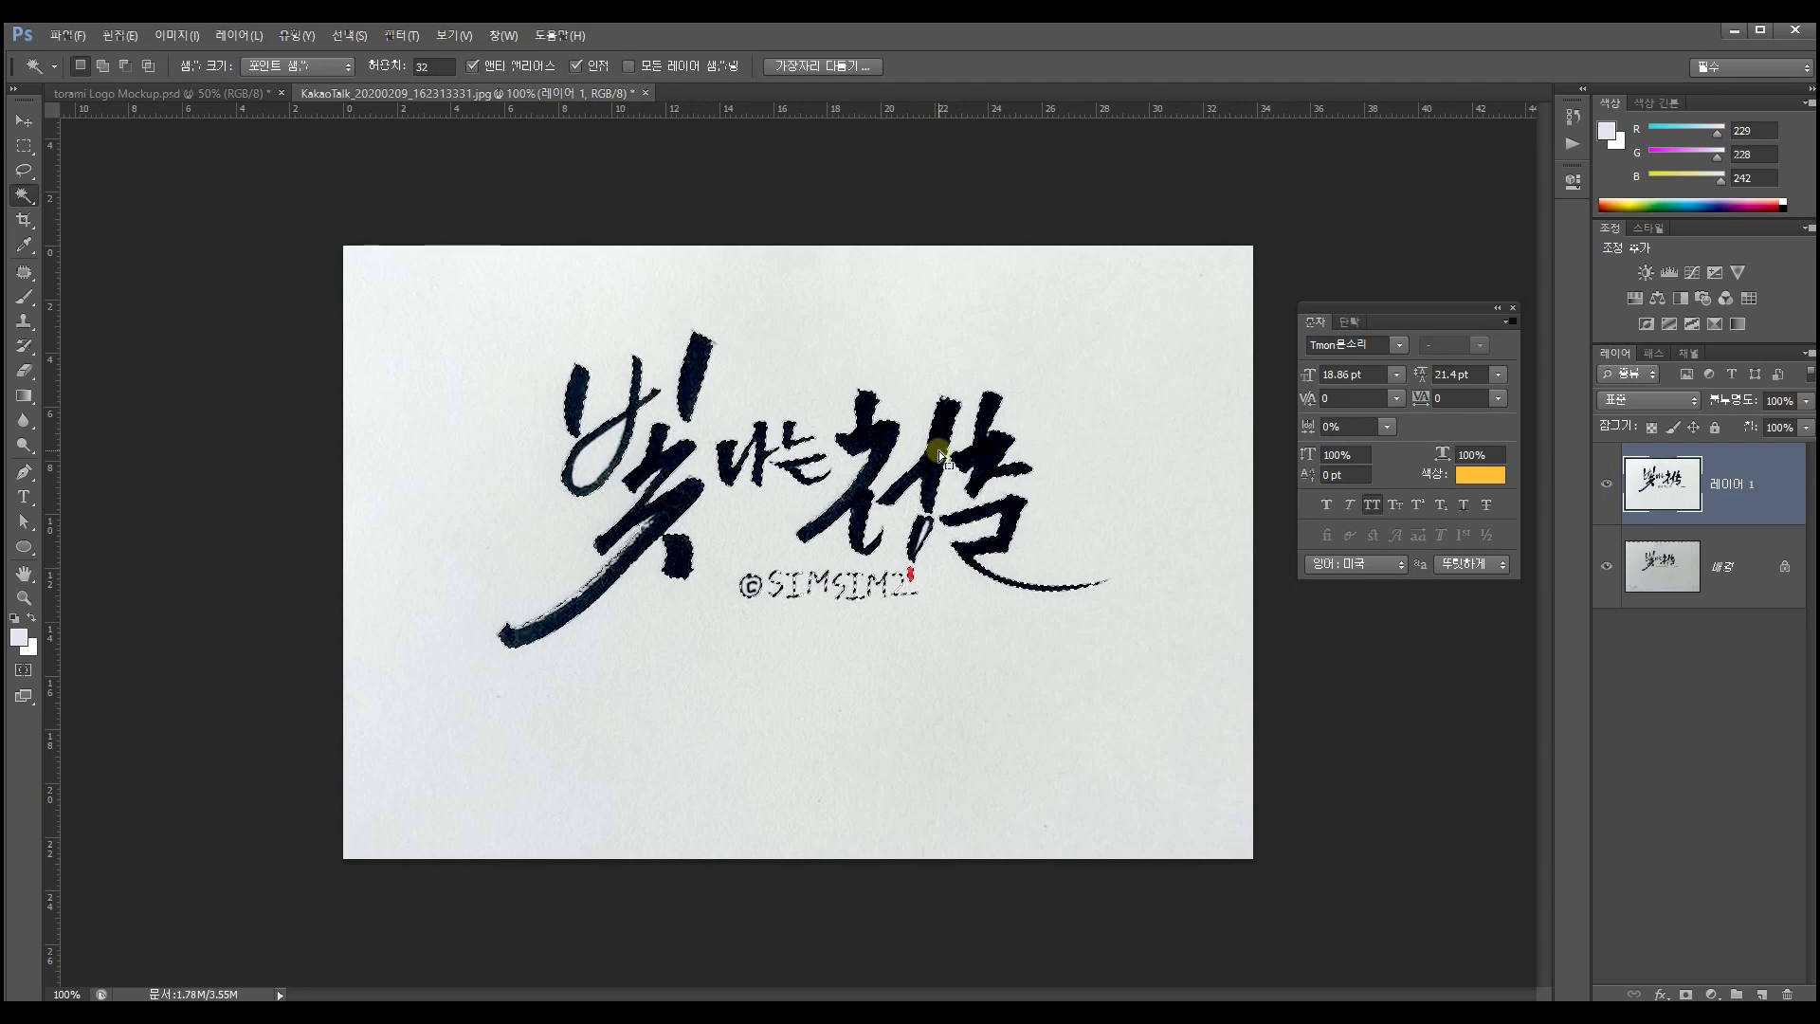
{"action": "left_click", "coordinate": [23, 122]}
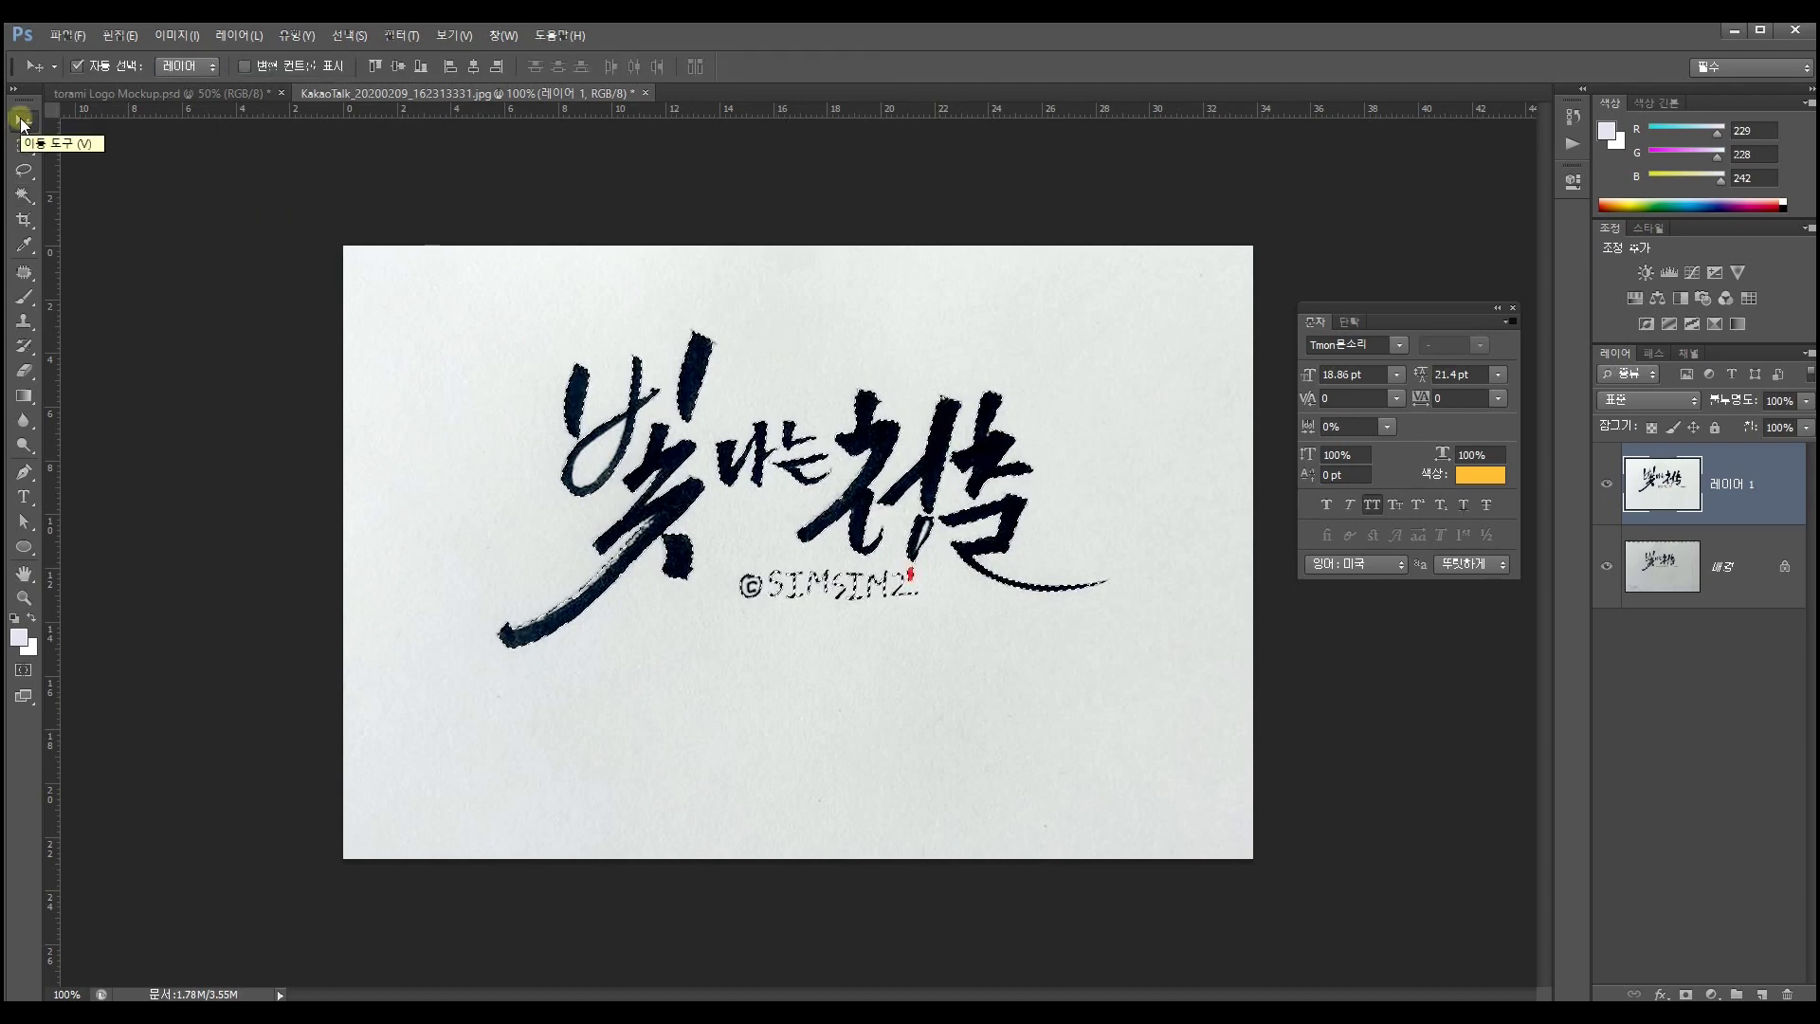
Paste the selected lettering onto new Layer 2 and nudge it right and down
{"action": "key", "text": "ctrl+c"}
{"action": "key", "text": "ctrl+v"}
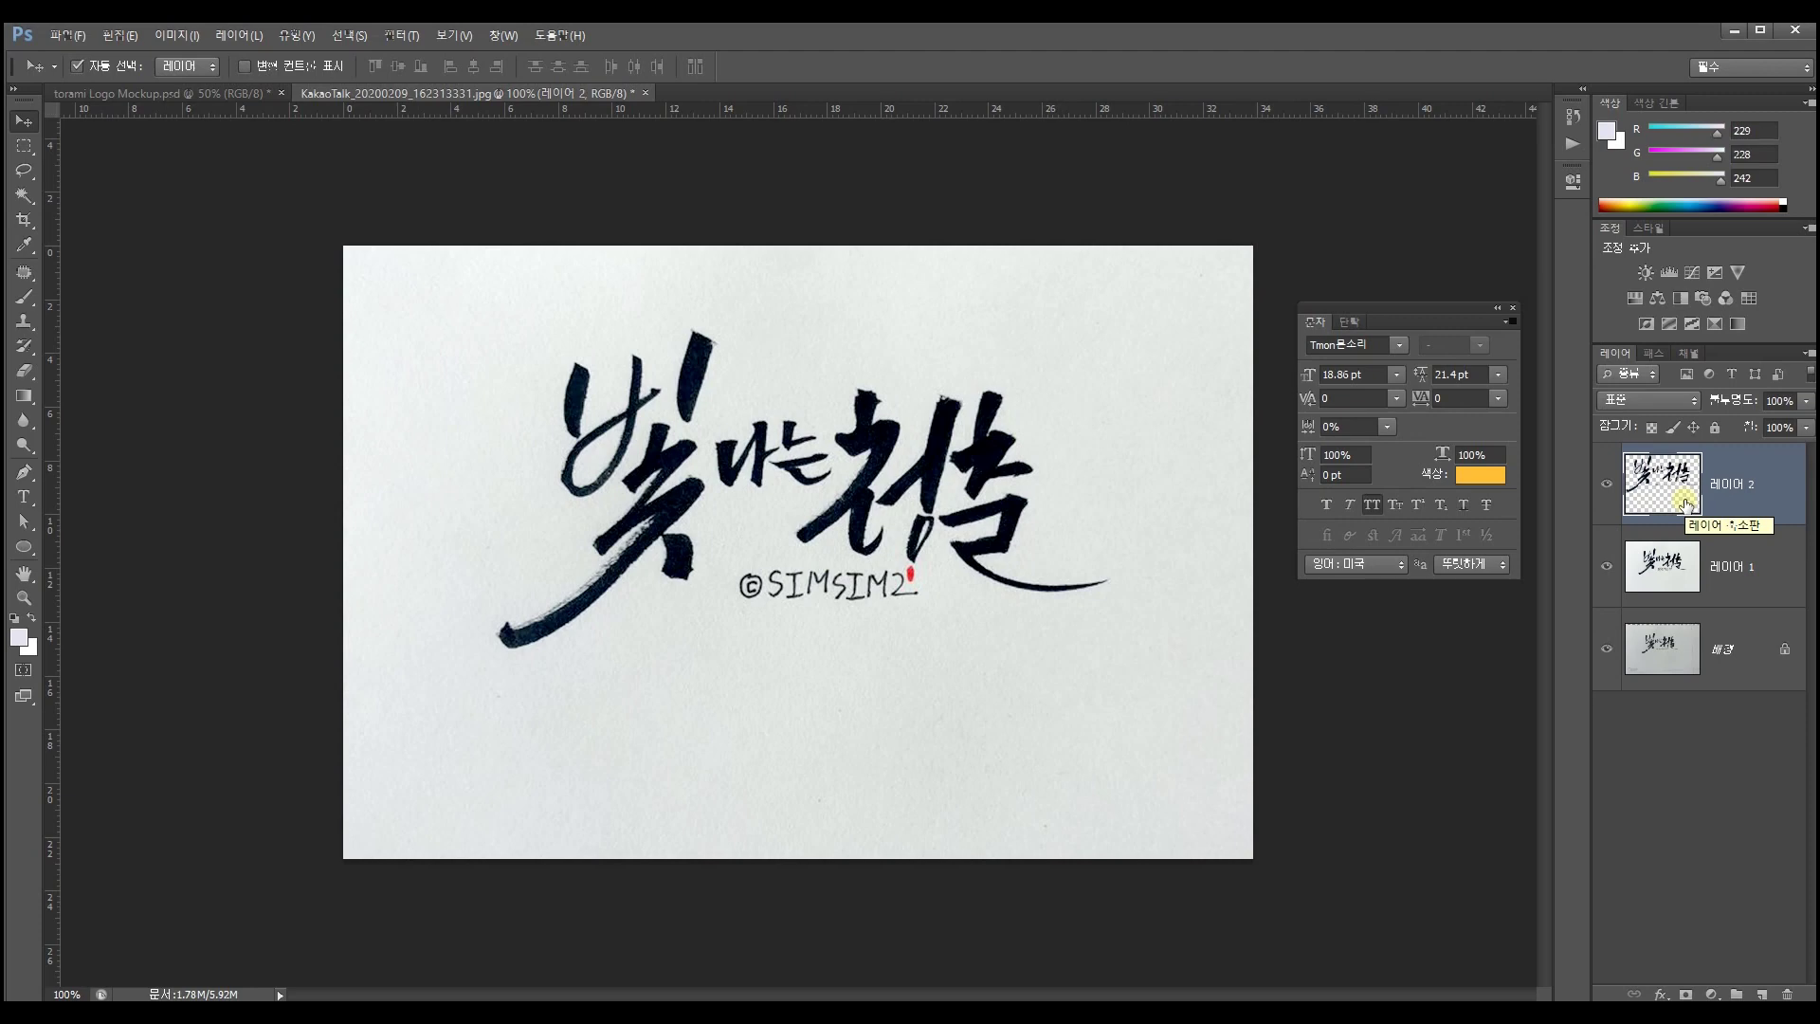
{"action": "left_click", "coordinate": [1374, 504]}
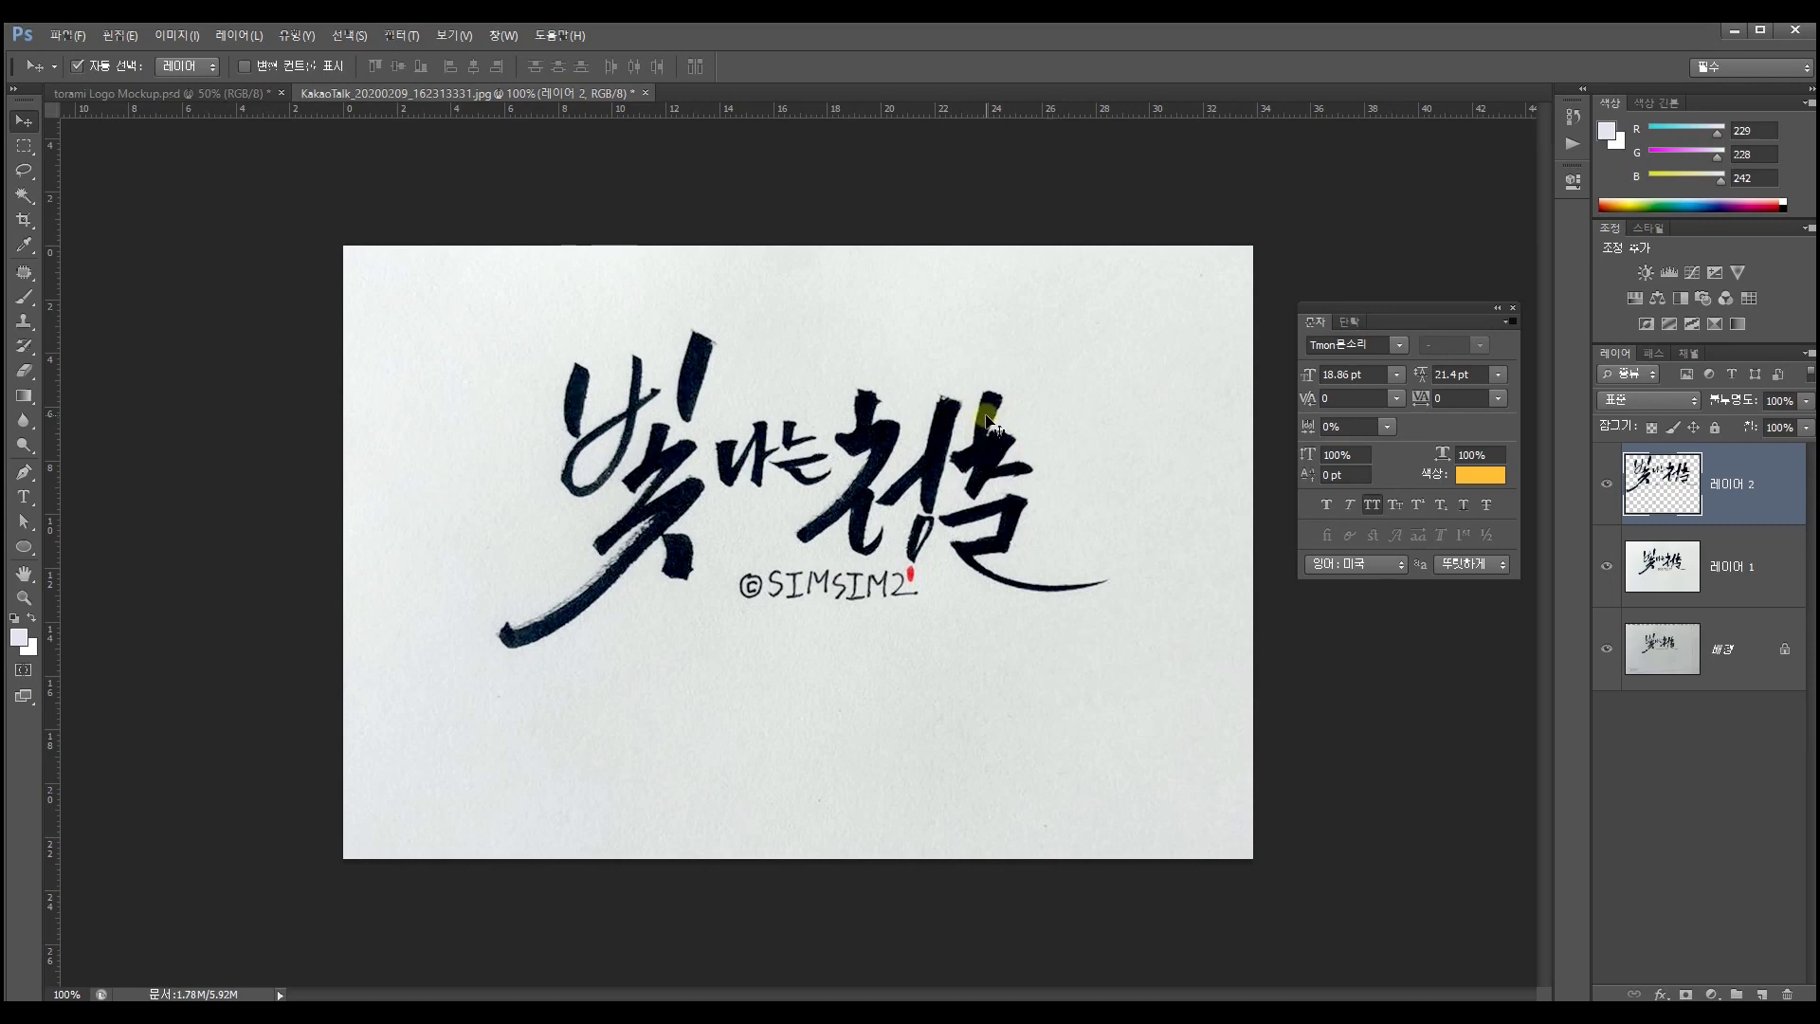
{"action": "mouse_move", "coordinate": [987, 421]}
{"action": "left_mouse_down"}
{"action": "mouse_move", "coordinate": [1115, 508]}
{"action": "mouse_move", "coordinate": [988, 328]}
{"action": "mouse_move", "coordinate": [1043, 378]}
{"action": "left_mouse_up"}
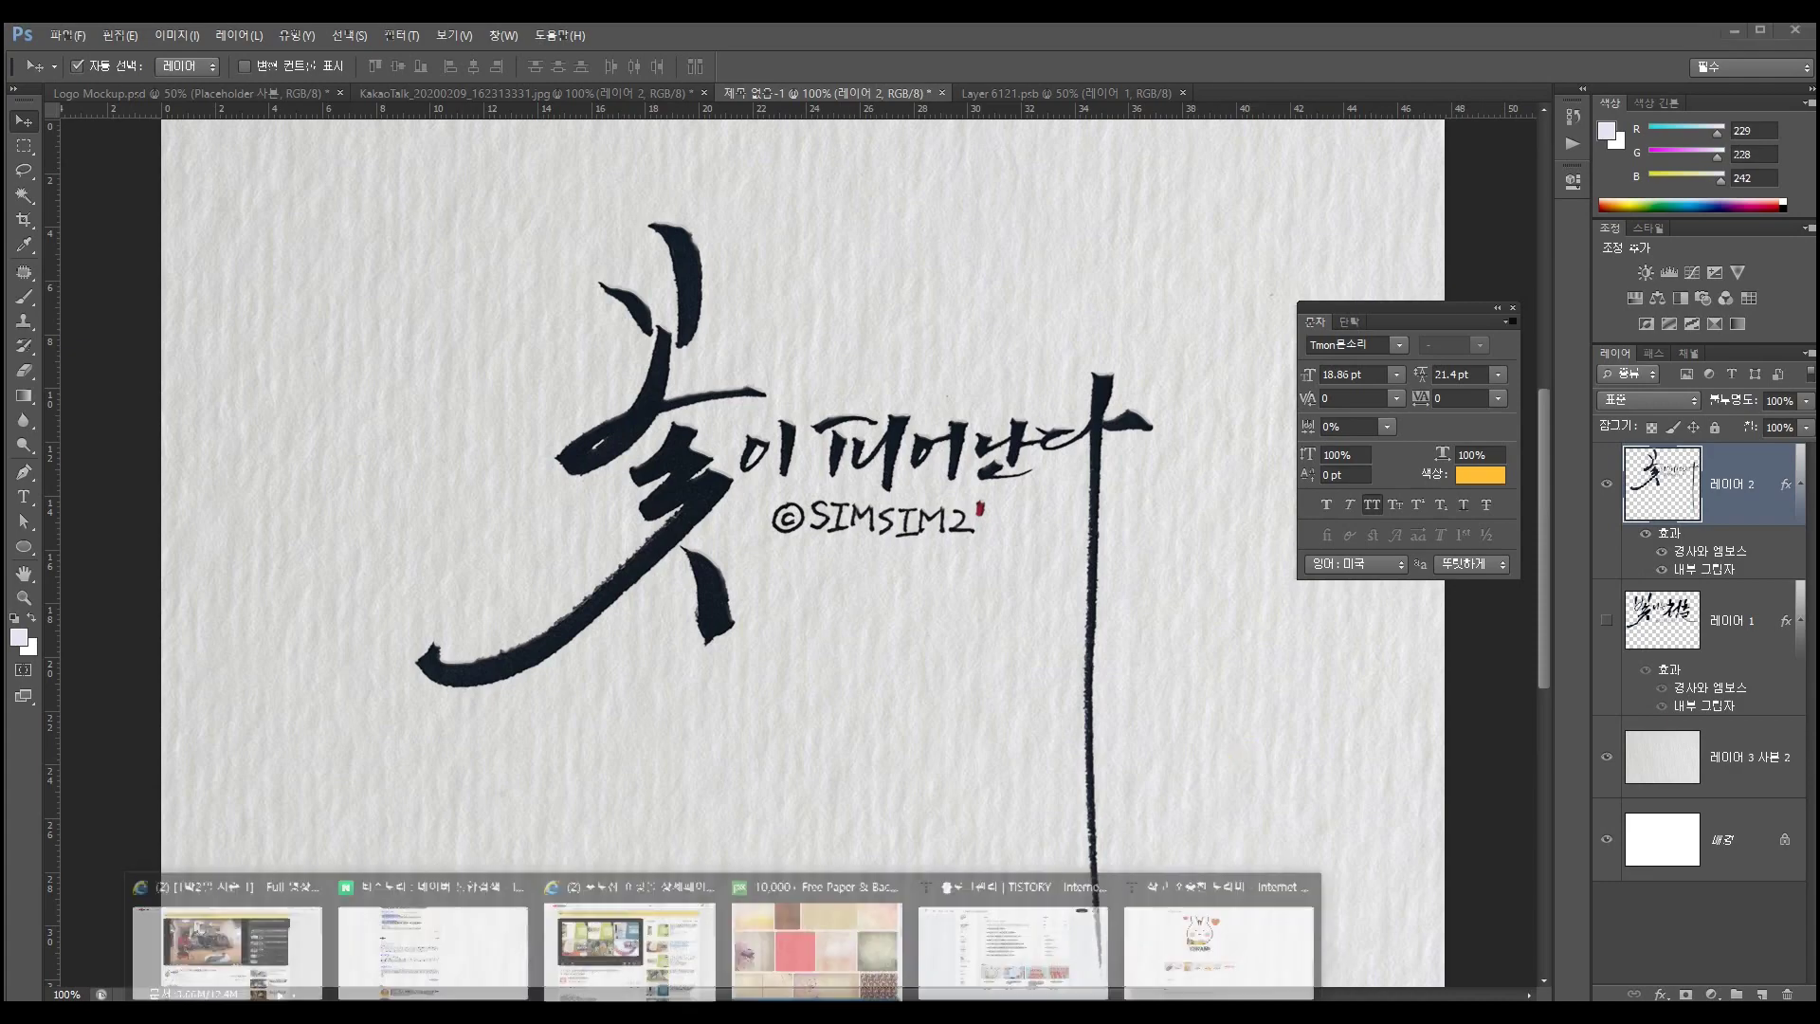
Bring the browser's Pixabay 'paper' image search to the front and scroll to its top
{"action": "left_click", "coordinate": [781, 963]}
{"action": "scroll", "coordinate": [1191, 751], "scroll_direction": "up", "scroll_amount": 3}
{"action": "scroll", "coordinate": [1197, 758], "scroll_direction": "up", "scroll_amount": 5}
{"action": "scroll", "coordinate": [1196, 759], "scroll_direction": "up", "scroll_amount": 5}
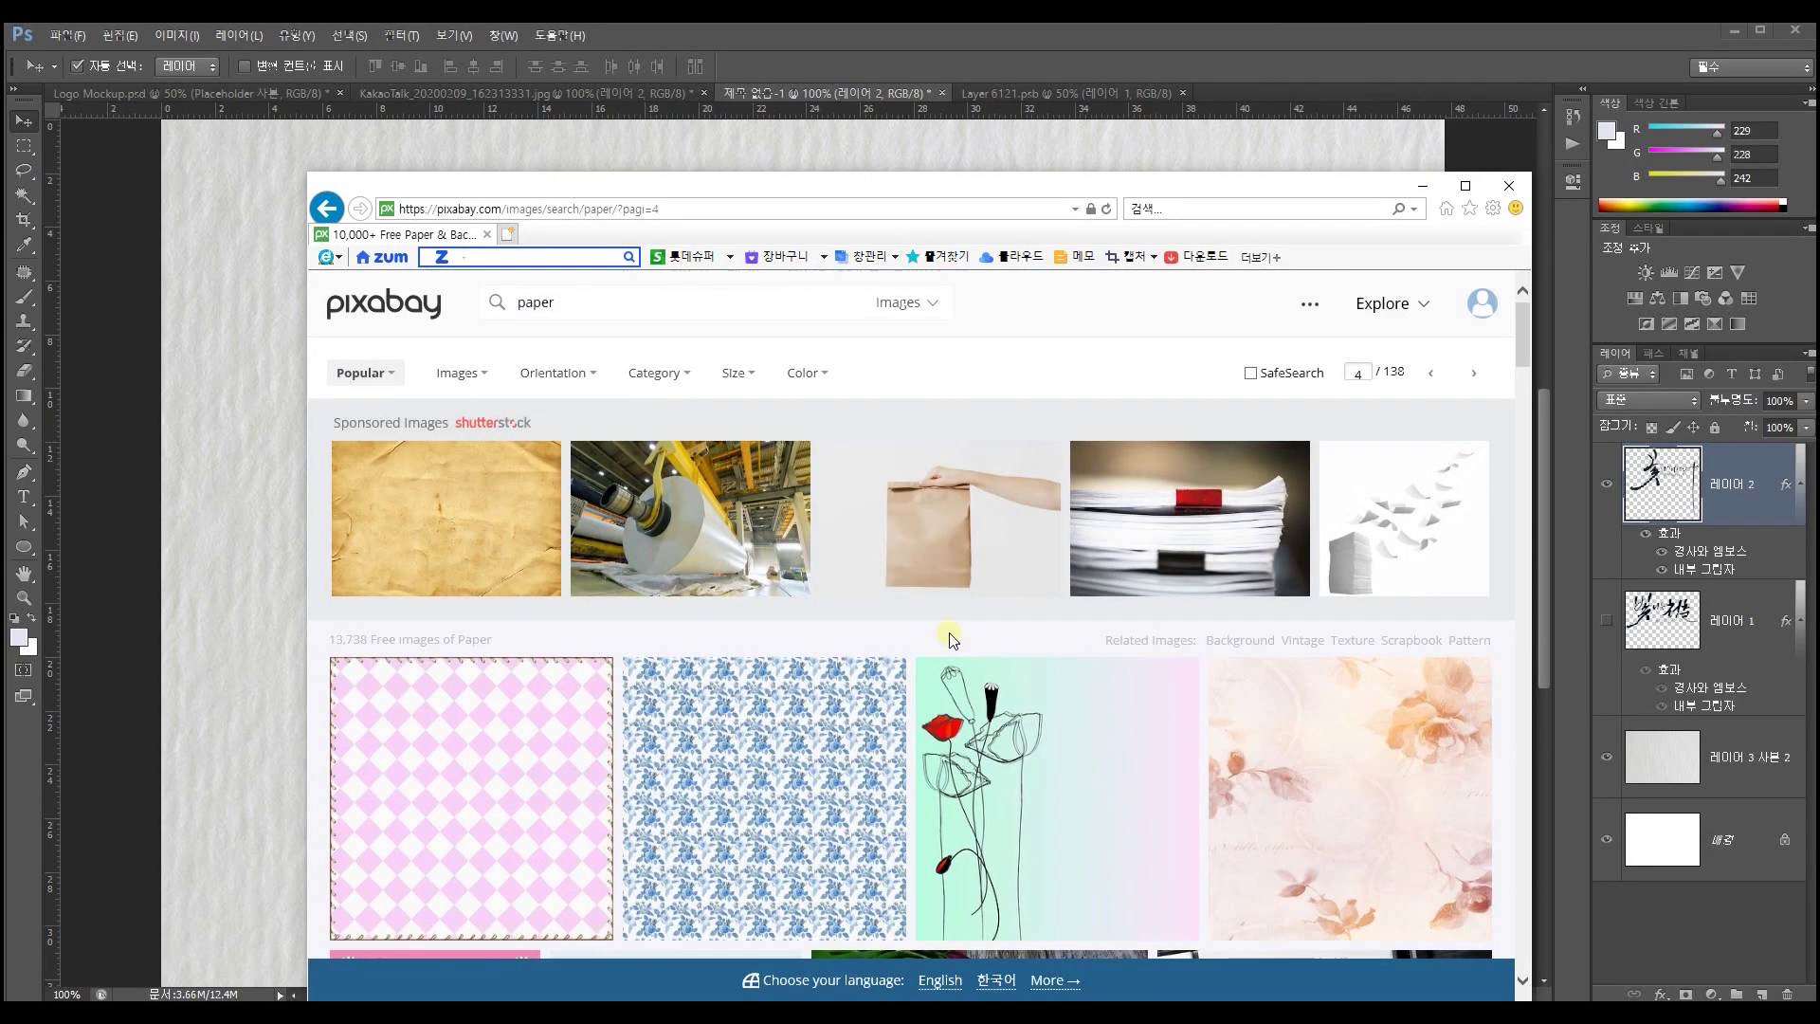
Click into the 'paper' search field and scroll through the first Pixabay results
{"action": "left_click", "coordinate": [620, 313]}
{"action": "scroll", "coordinate": [1090, 651], "scroll_direction": "down", "scroll_amount": 4}
{"action": "scroll", "coordinate": [1091, 652], "scroll_direction": "down", "scroll_amount": 2}
{"action": "scroll", "coordinate": [1090, 657], "scroll_direction": "down", "scroll_amount": 3}
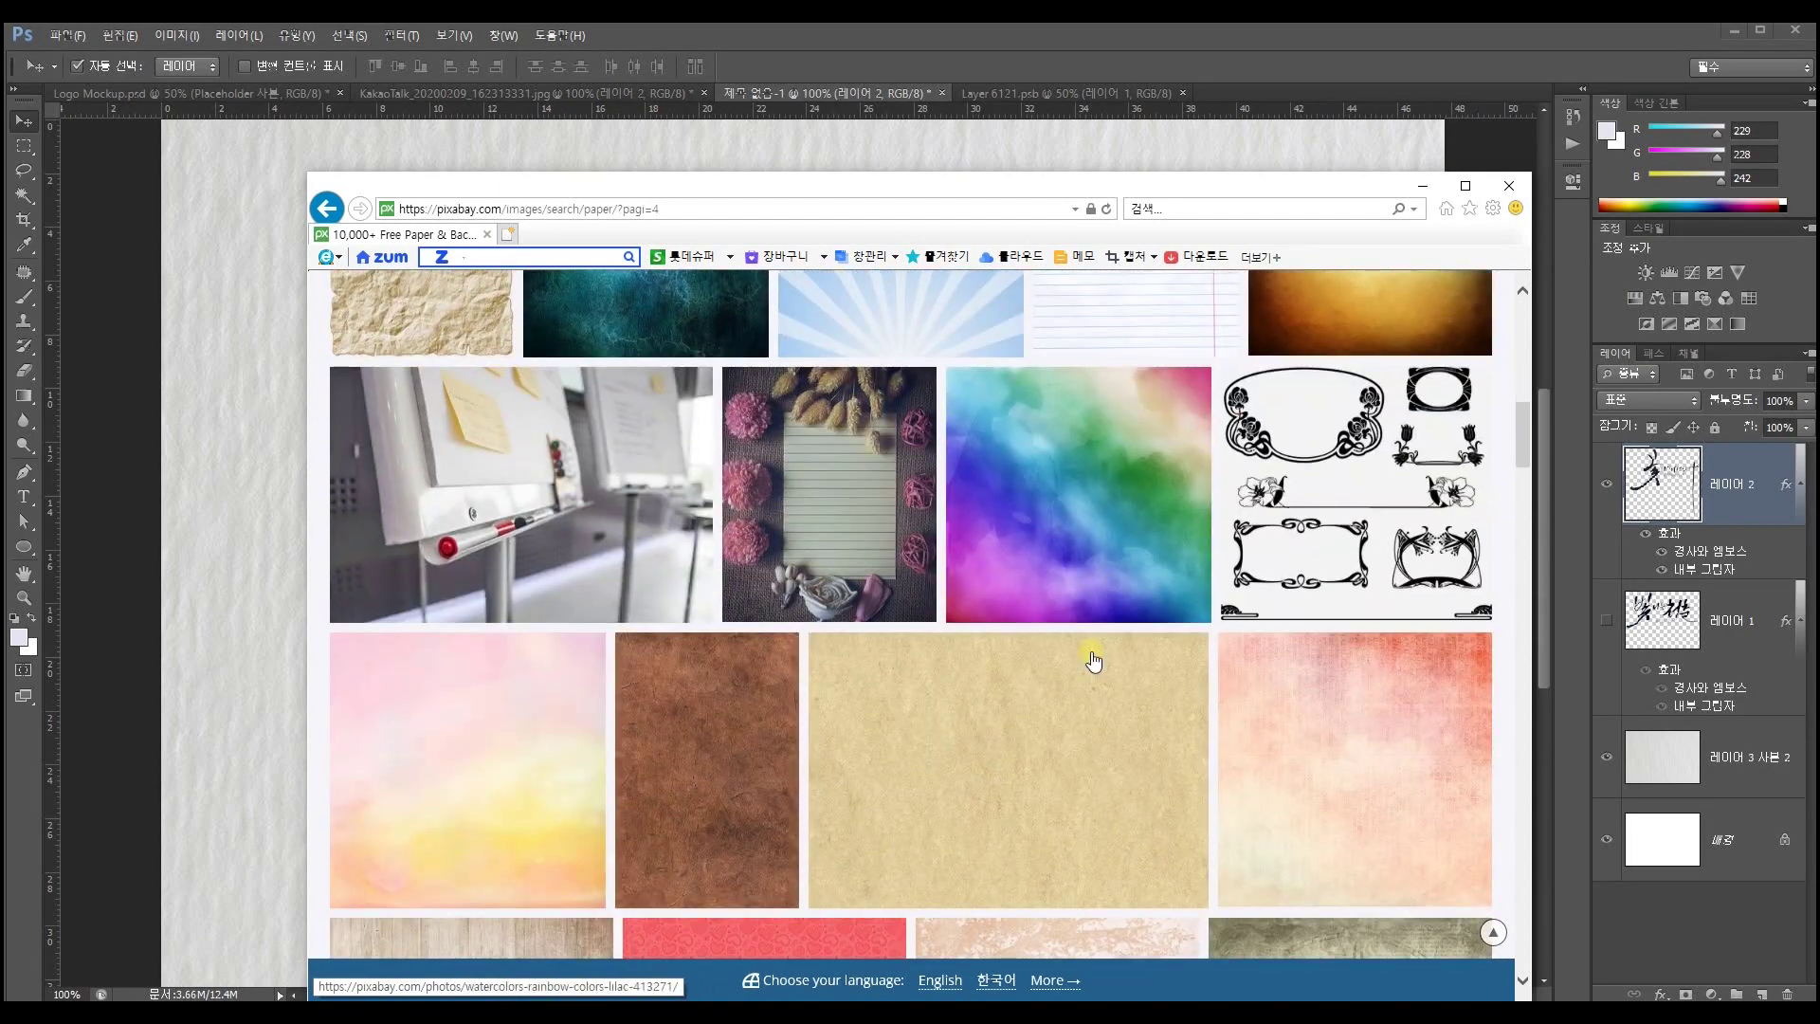
{"action": "scroll", "coordinate": [1090, 657], "scroll_direction": "down", "scroll_amount": 2}
{"action": "scroll", "coordinate": [1090, 657], "scroll_direction": "up", "scroll_amount": 4}
{"action": "scroll", "coordinate": [1092, 661], "scroll_direction": "up", "scroll_amount": 2}
{"action": "scroll", "coordinate": [1092, 661], "scroll_direction": "up", "scroll_amount": 2}
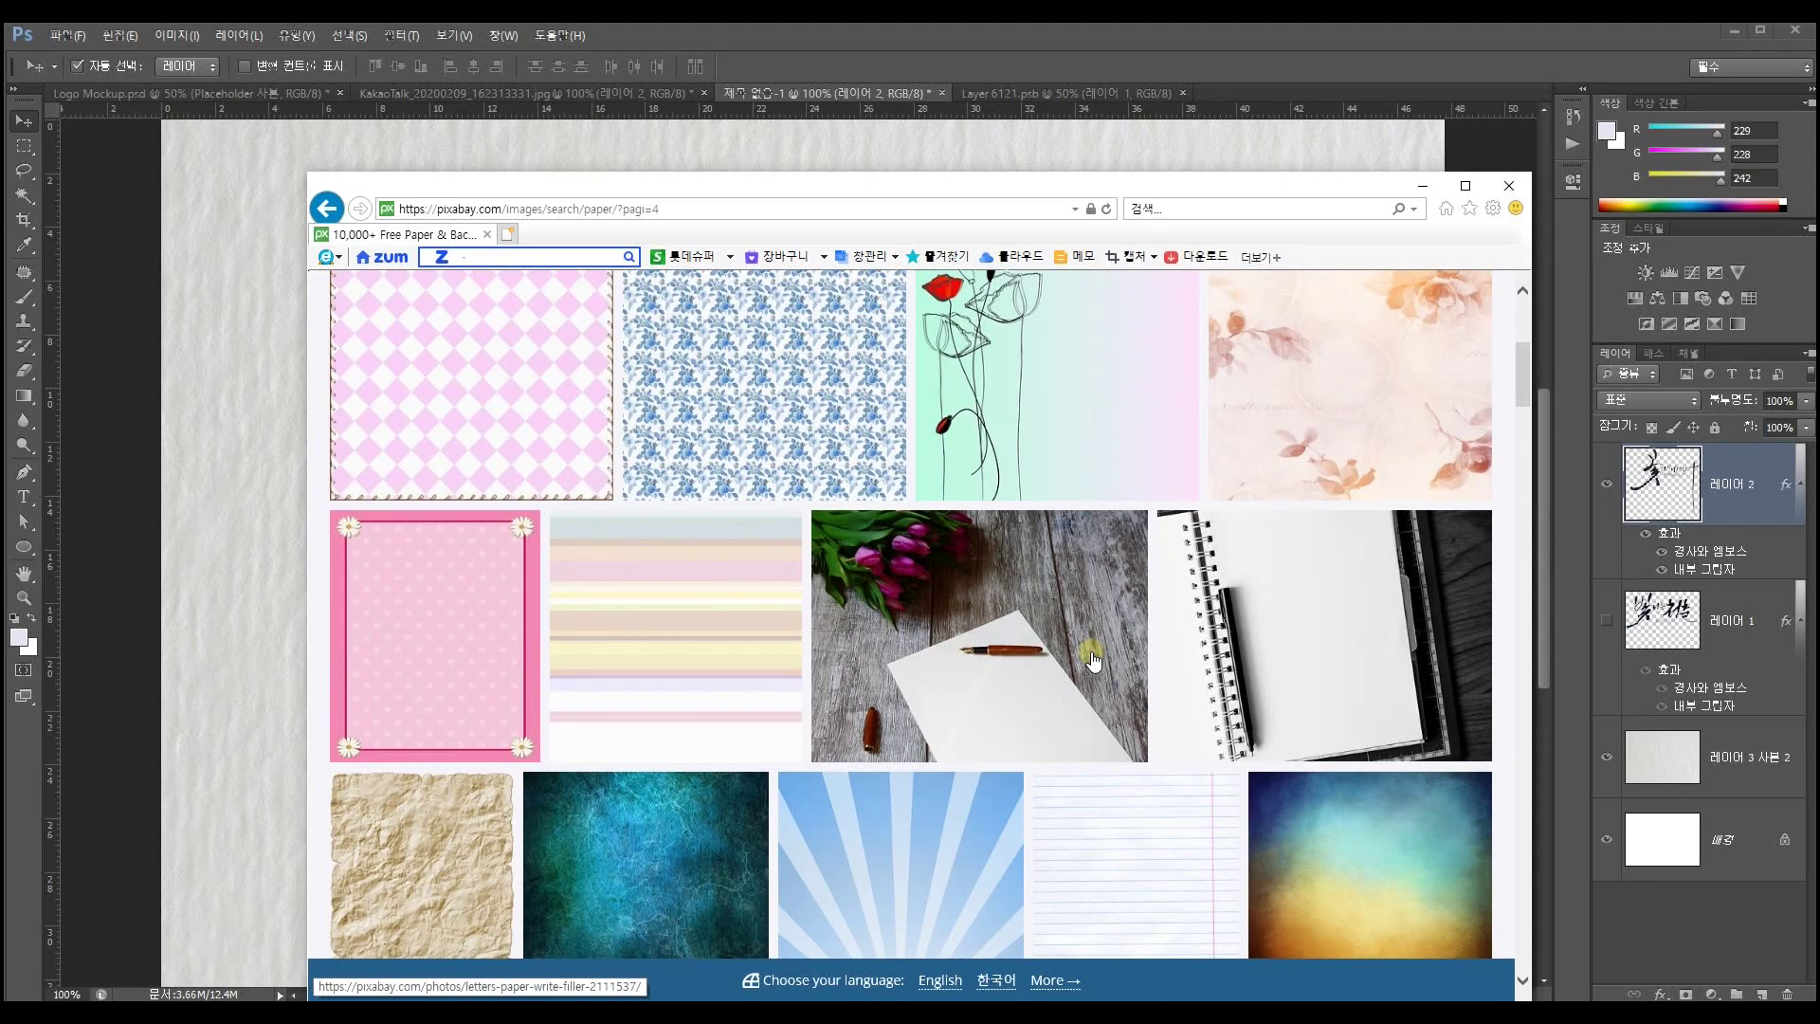
{"action": "mouse_move", "coordinate": [1323, 635]}
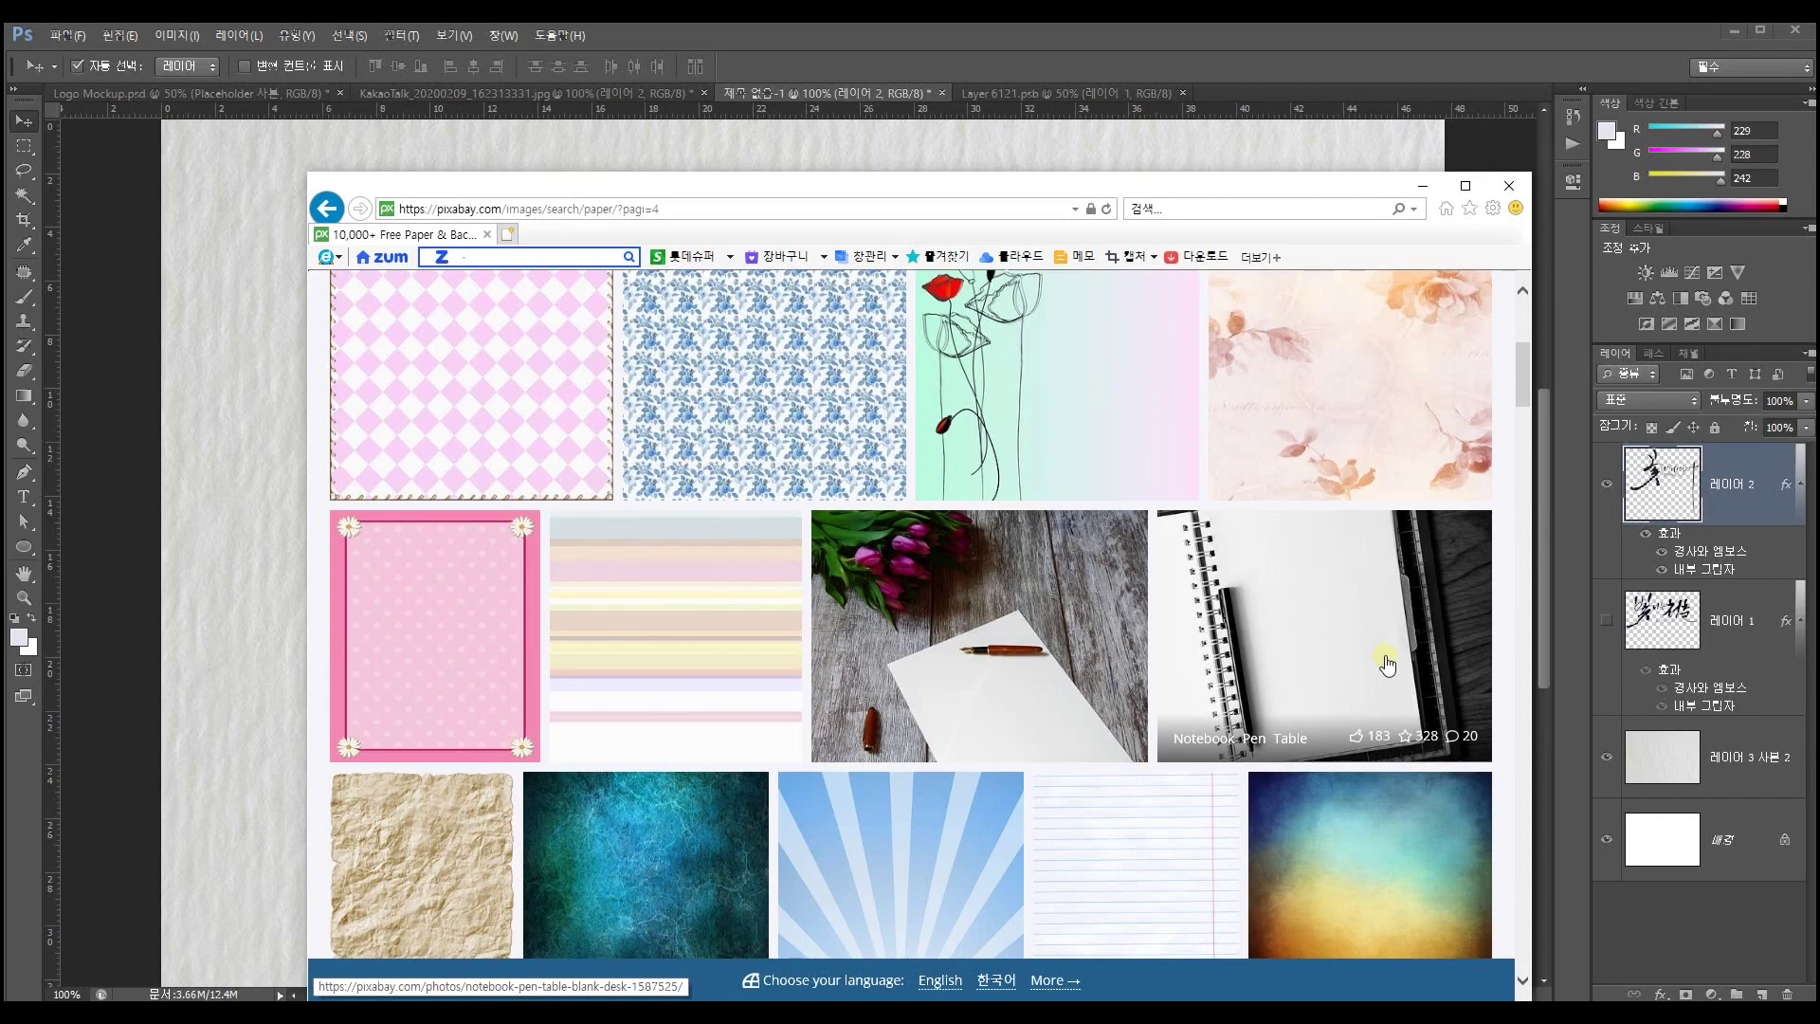
Scroll further down the page-4 paper results, then minimize the browser
{"action": "scroll", "coordinate": [1387, 665], "scroll_direction": "down", "scroll_amount": 3}
{"action": "scroll", "coordinate": [1384, 664], "scroll_direction": "down", "scroll_amount": 3}
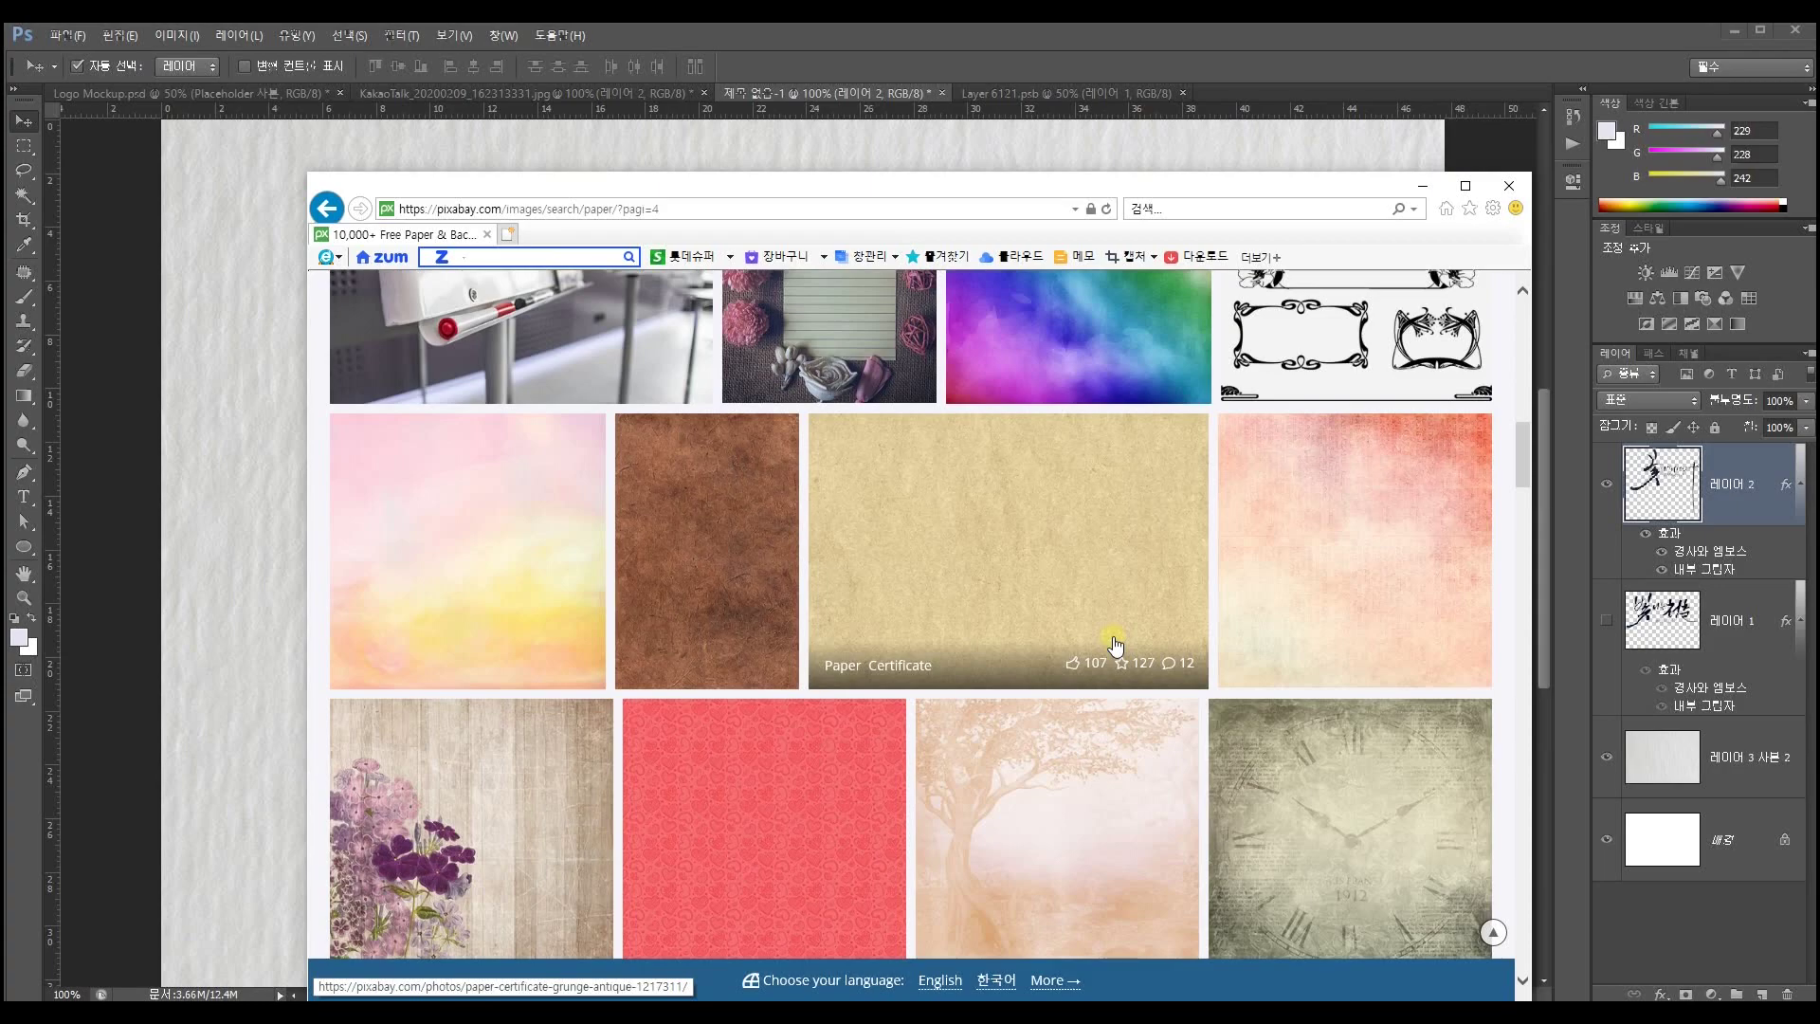
{"action": "scroll", "coordinate": [1115, 645], "scroll_direction": "down", "scroll_amount": 1}
{"action": "scroll", "coordinate": [1115, 644], "scroll_direction": "down", "scroll_amount": 3}
{"action": "scroll", "coordinate": [1115, 645], "scroll_direction": "down", "scroll_amount": 3}
{"action": "scroll", "coordinate": [1115, 645], "scroll_direction": "down", "scroll_amount": 2}
{"action": "scroll", "coordinate": [1115, 645], "scroll_direction": "down", "scroll_amount": 1}
{"action": "scroll", "coordinate": [1115, 645], "scroll_direction": "down", "scroll_amount": 3}
{"action": "scroll", "coordinate": [1115, 645], "scroll_direction": "down", "scroll_amount": 3}
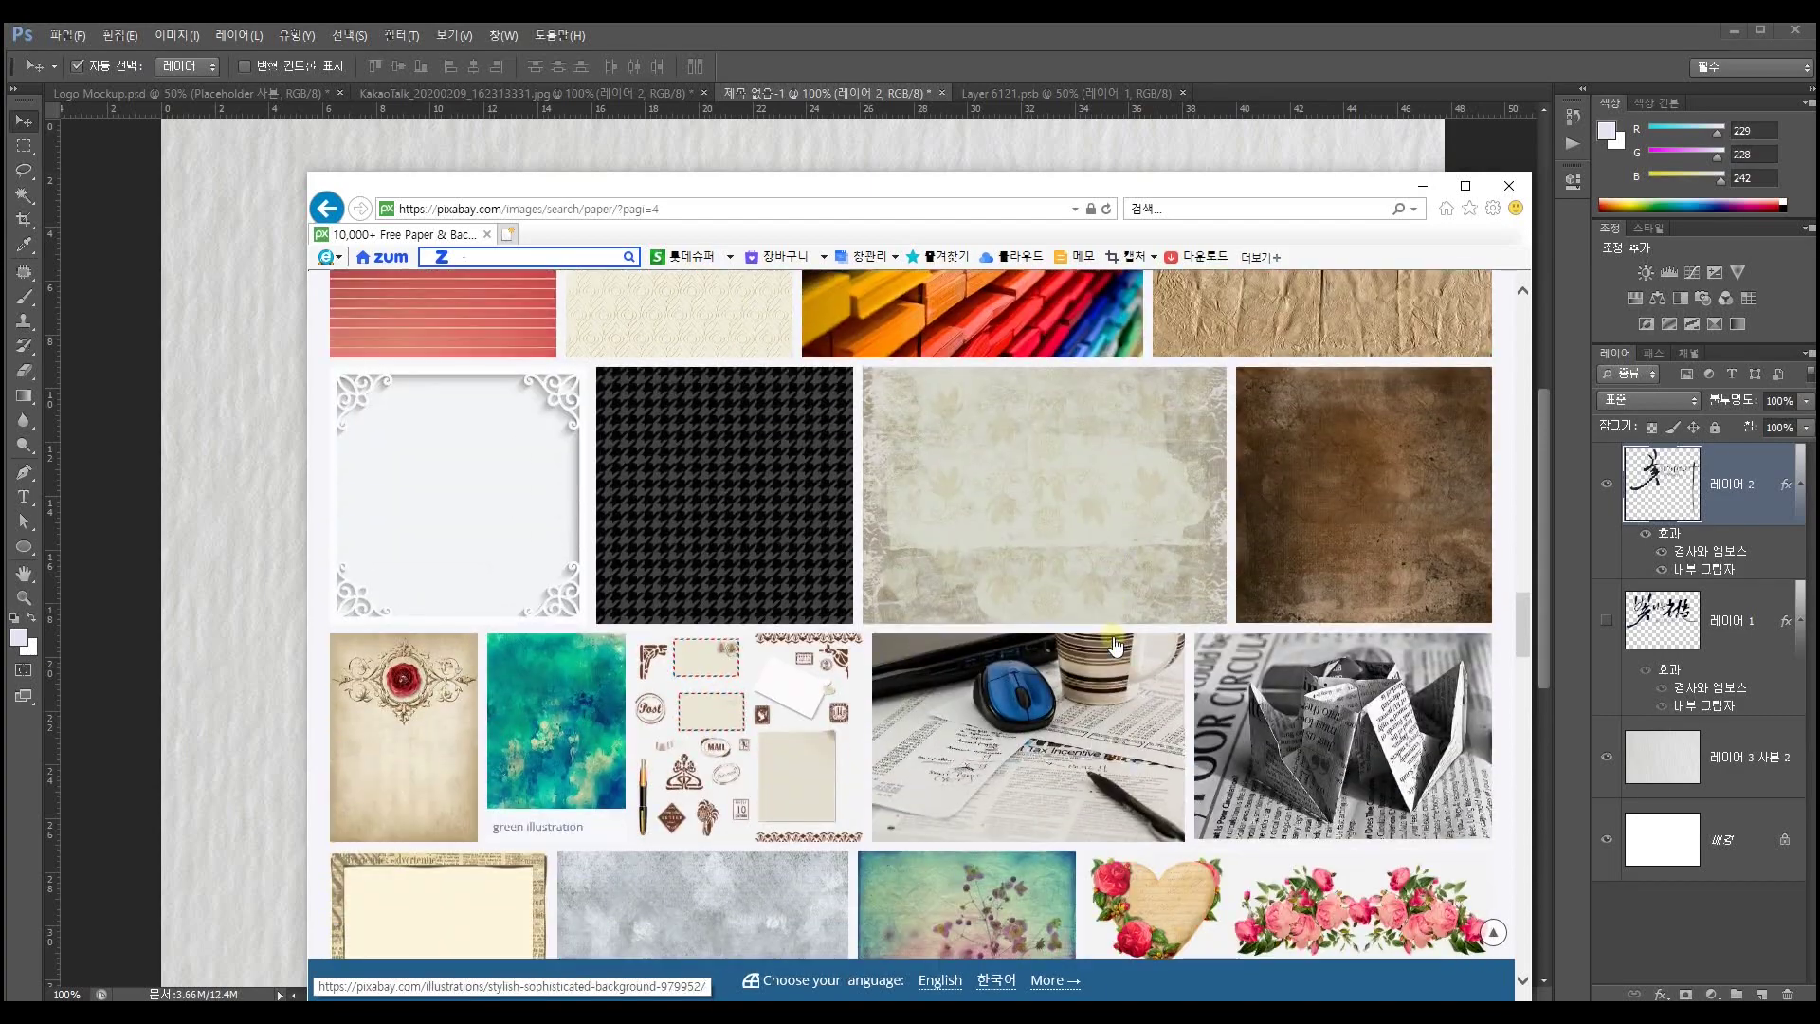
{"action": "scroll", "coordinate": [1115, 644], "scroll_direction": "down", "scroll_amount": 1}
{"action": "scroll", "coordinate": [1115, 644], "scroll_direction": "down", "scroll_amount": 4}
{"action": "scroll", "coordinate": [1115, 645], "scroll_direction": "down", "scroll_amount": 3}
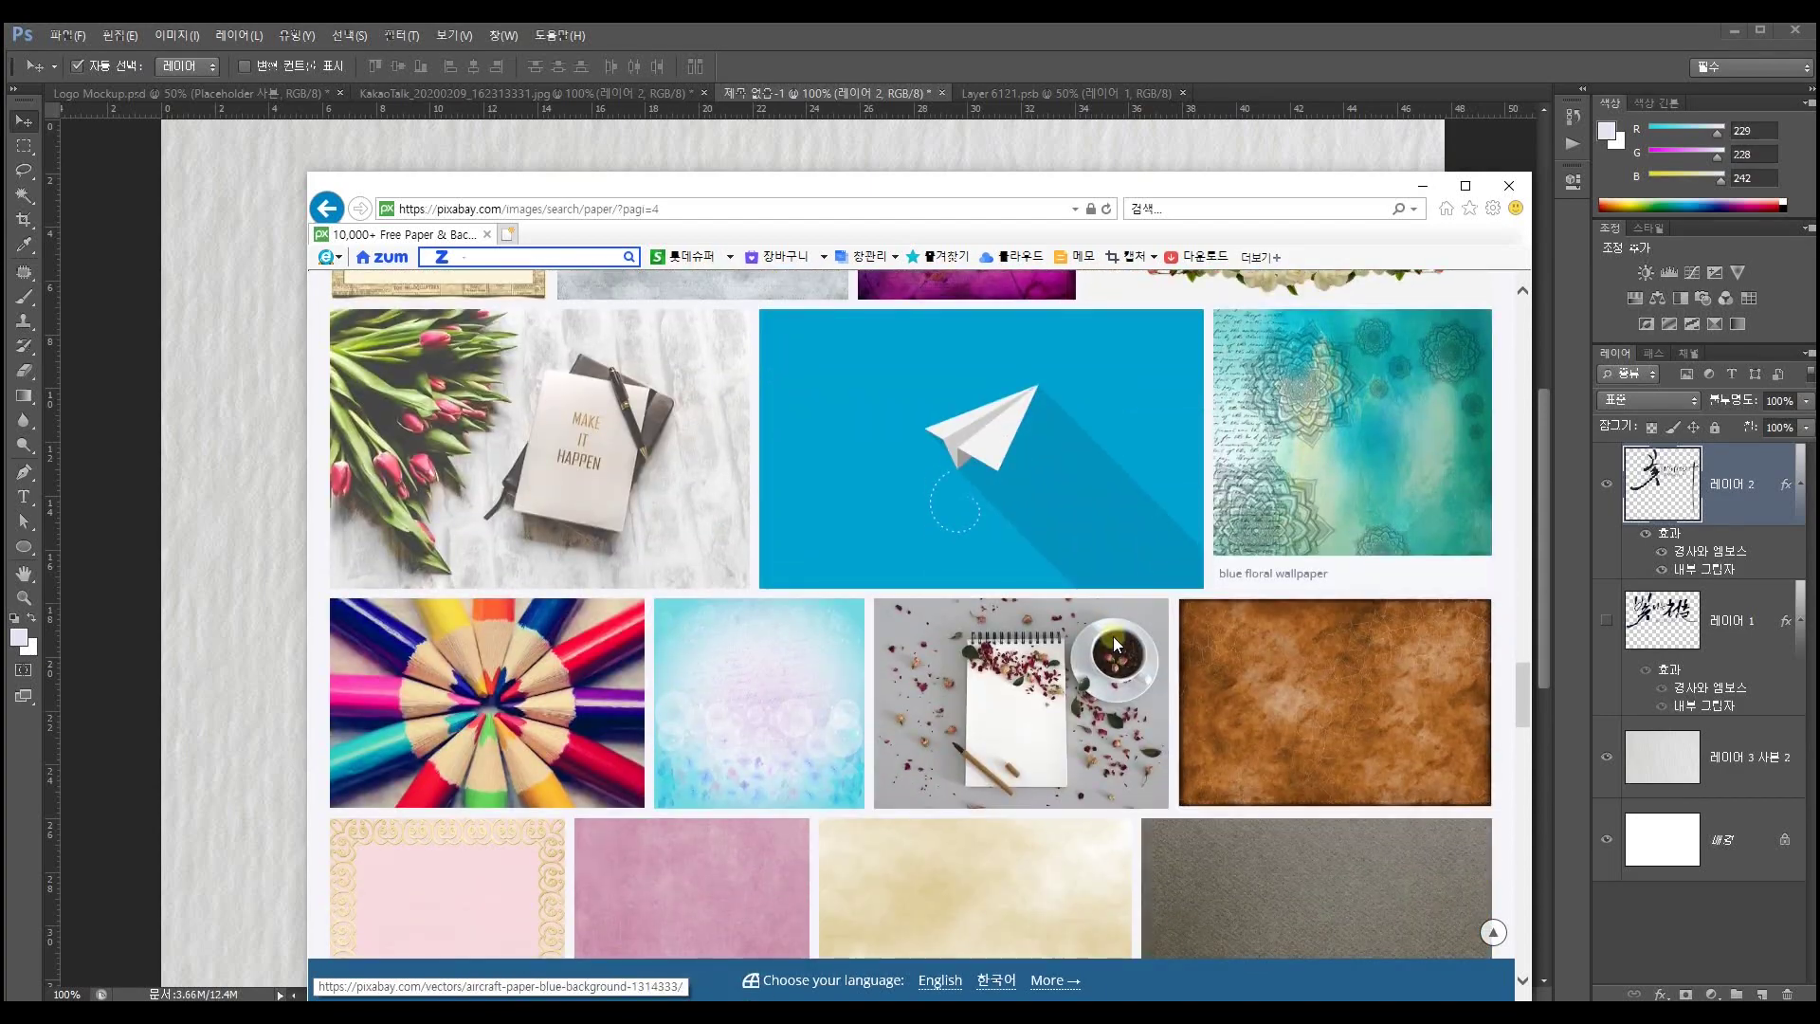
{"action": "scroll", "coordinate": [1115, 645], "scroll_direction": "down", "scroll_amount": 3}
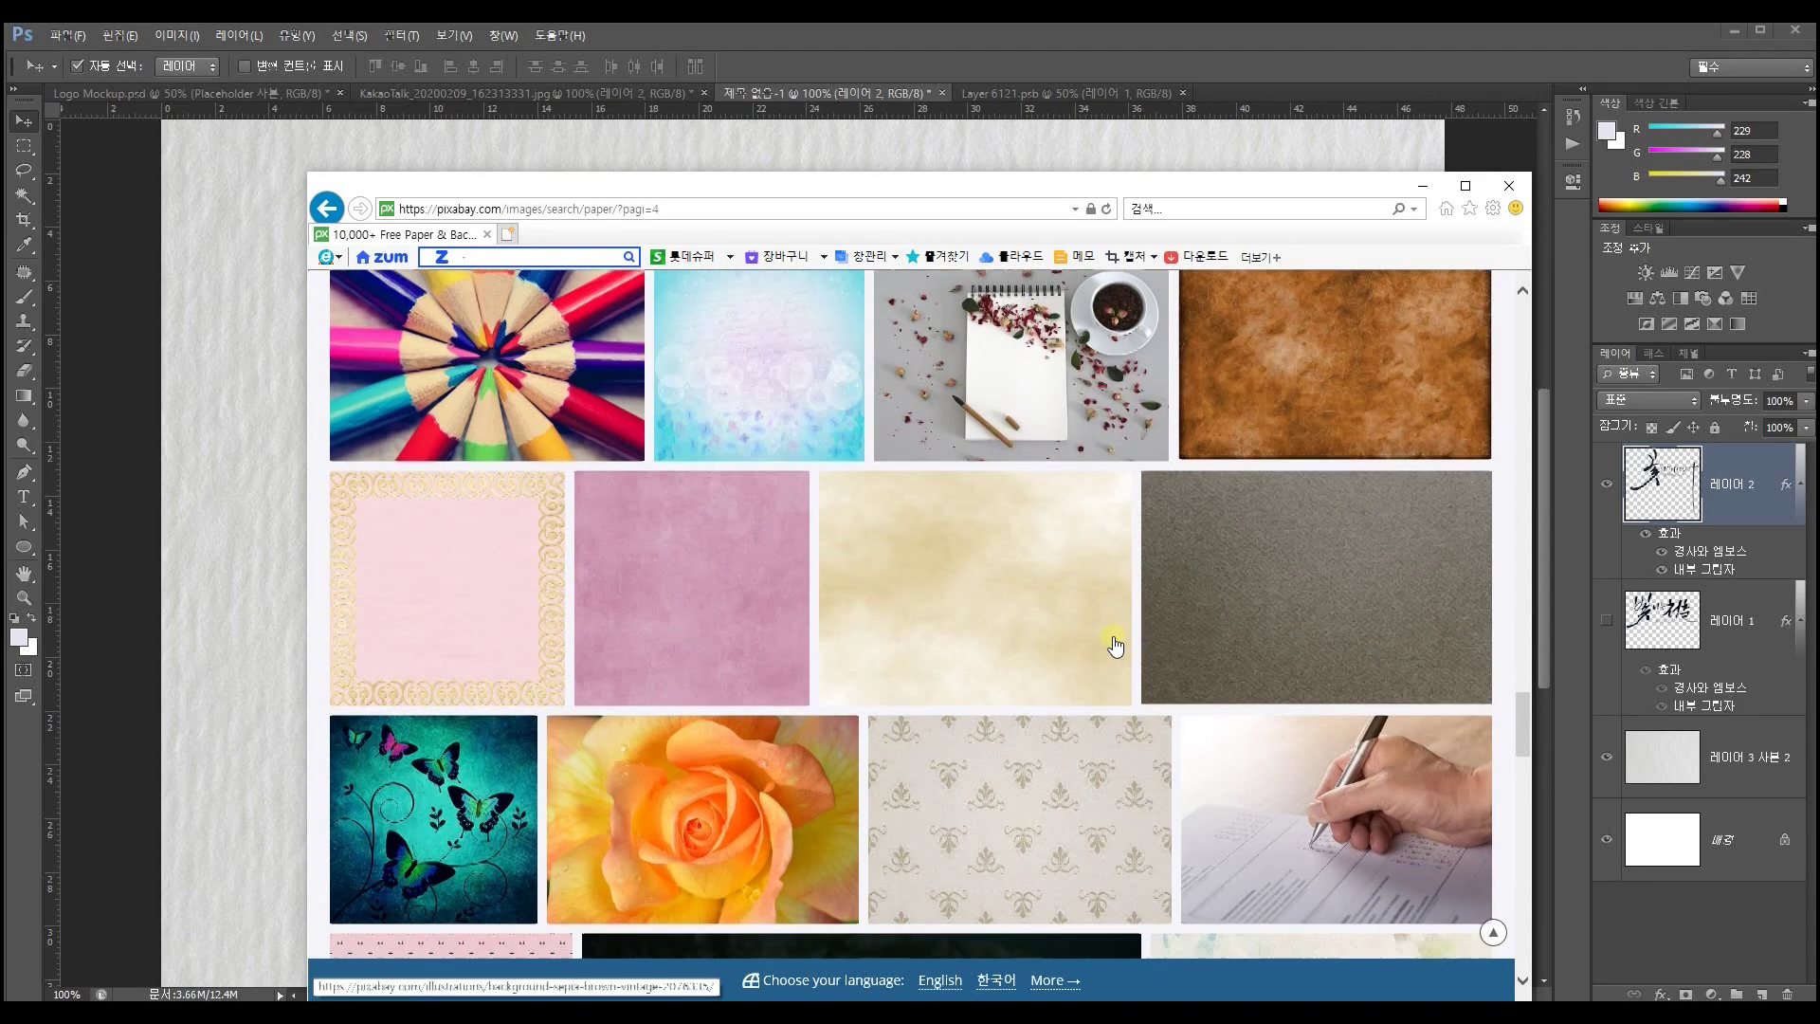
{"action": "scroll", "coordinate": [1115, 645], "scroll_direction": "down", "scroll_amount": 4}
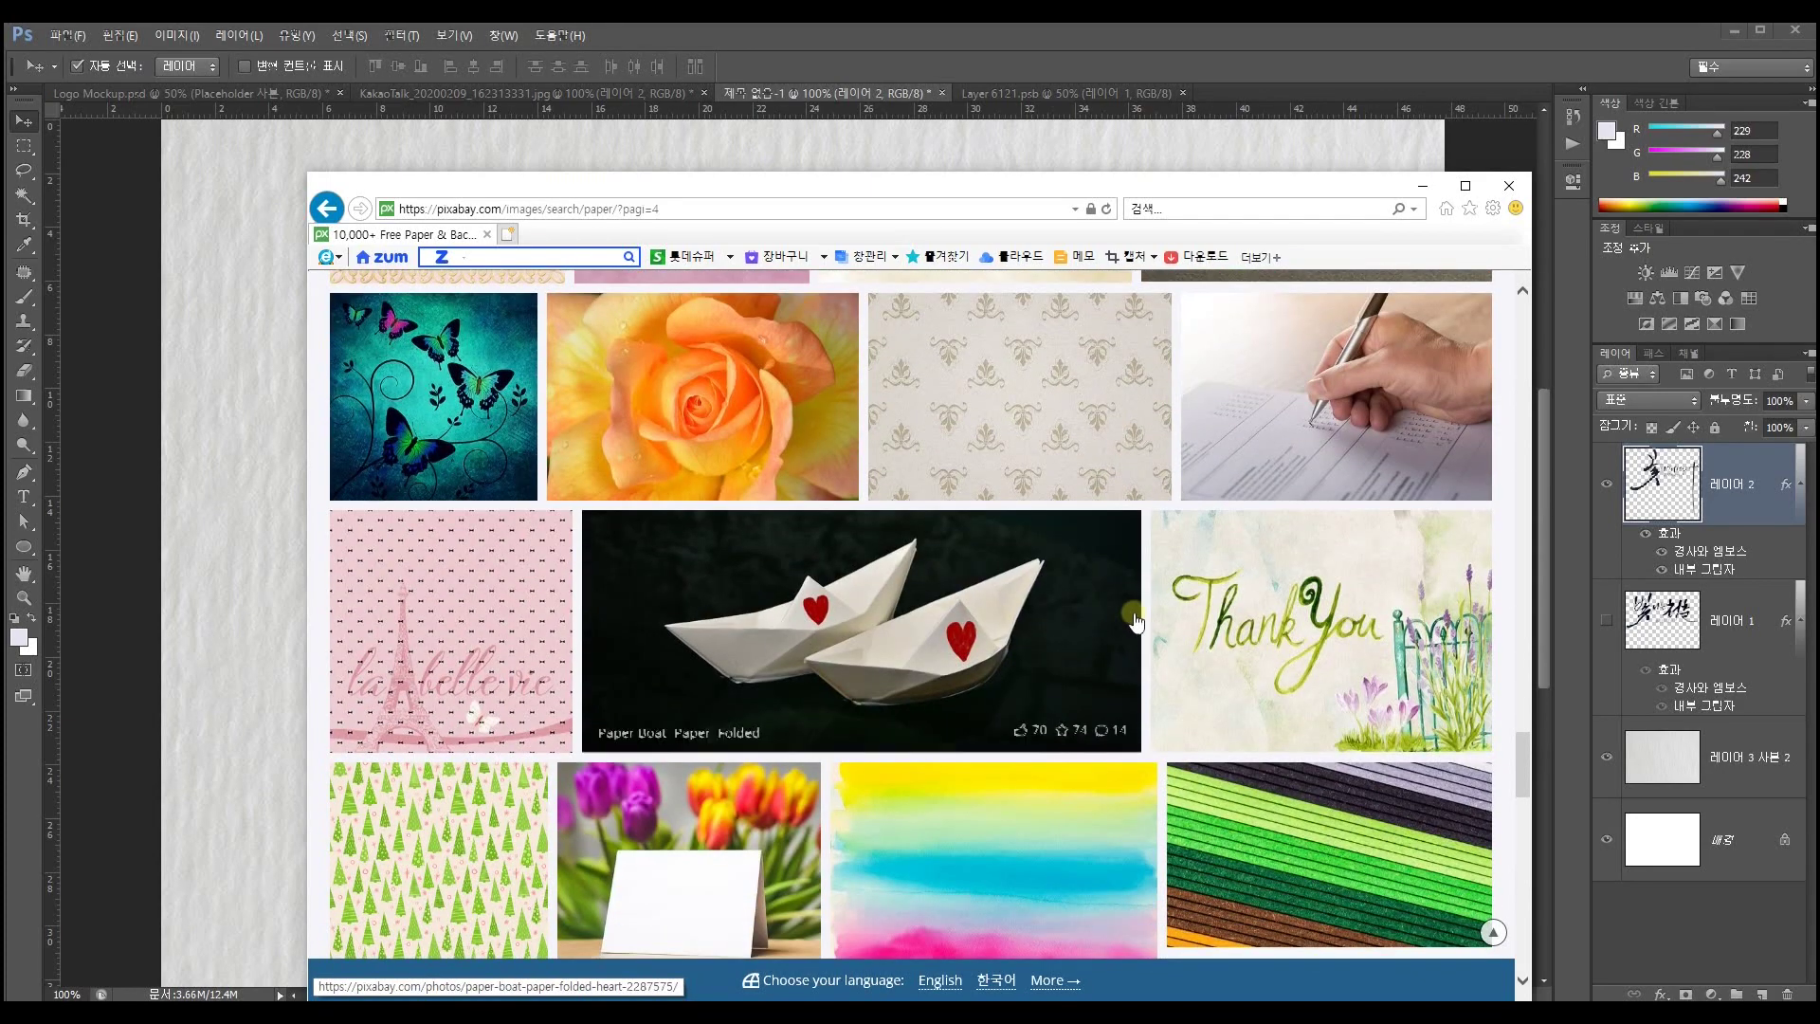
{"action": "scroll", "coordinate": [1115, 645], "scroll_direction": "down", "scroll_amount": 1}
{"action": "scroll", "coordinate": [1128, 626], "scroll_direction": "down", "scroll_amount": 2}
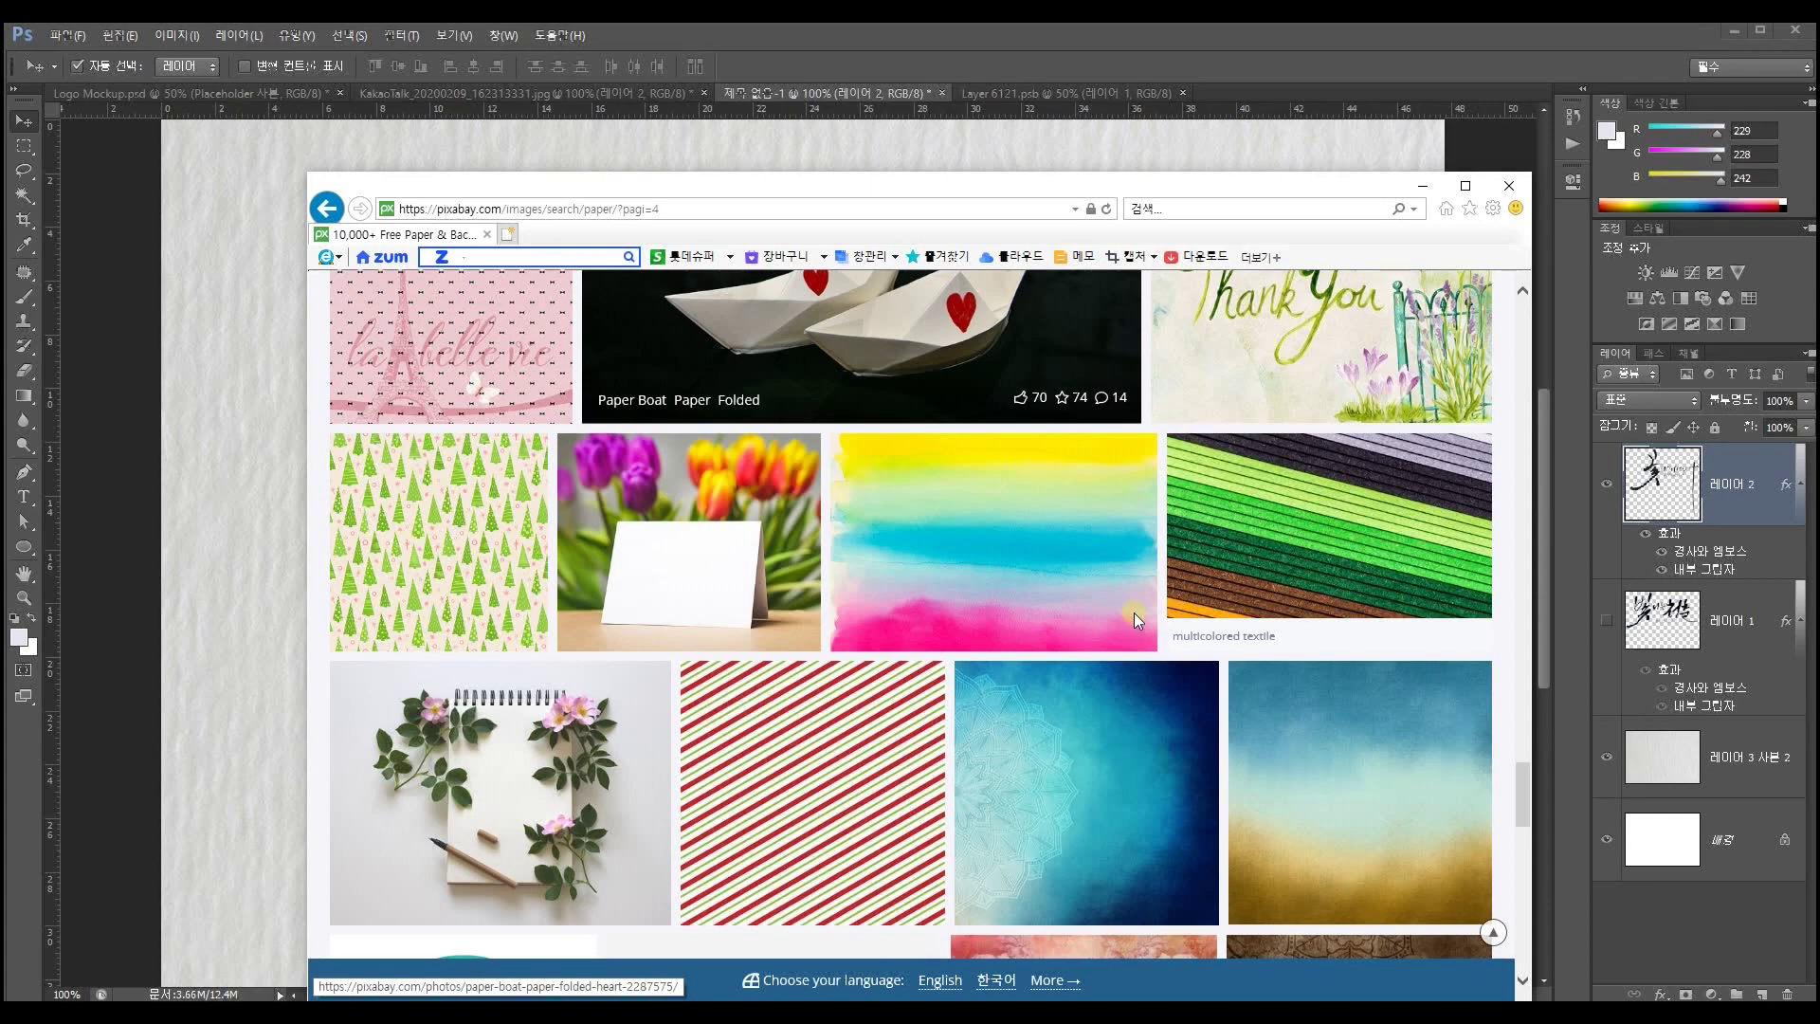
{"action": "left_click", "coordinate": [1426, 186]}
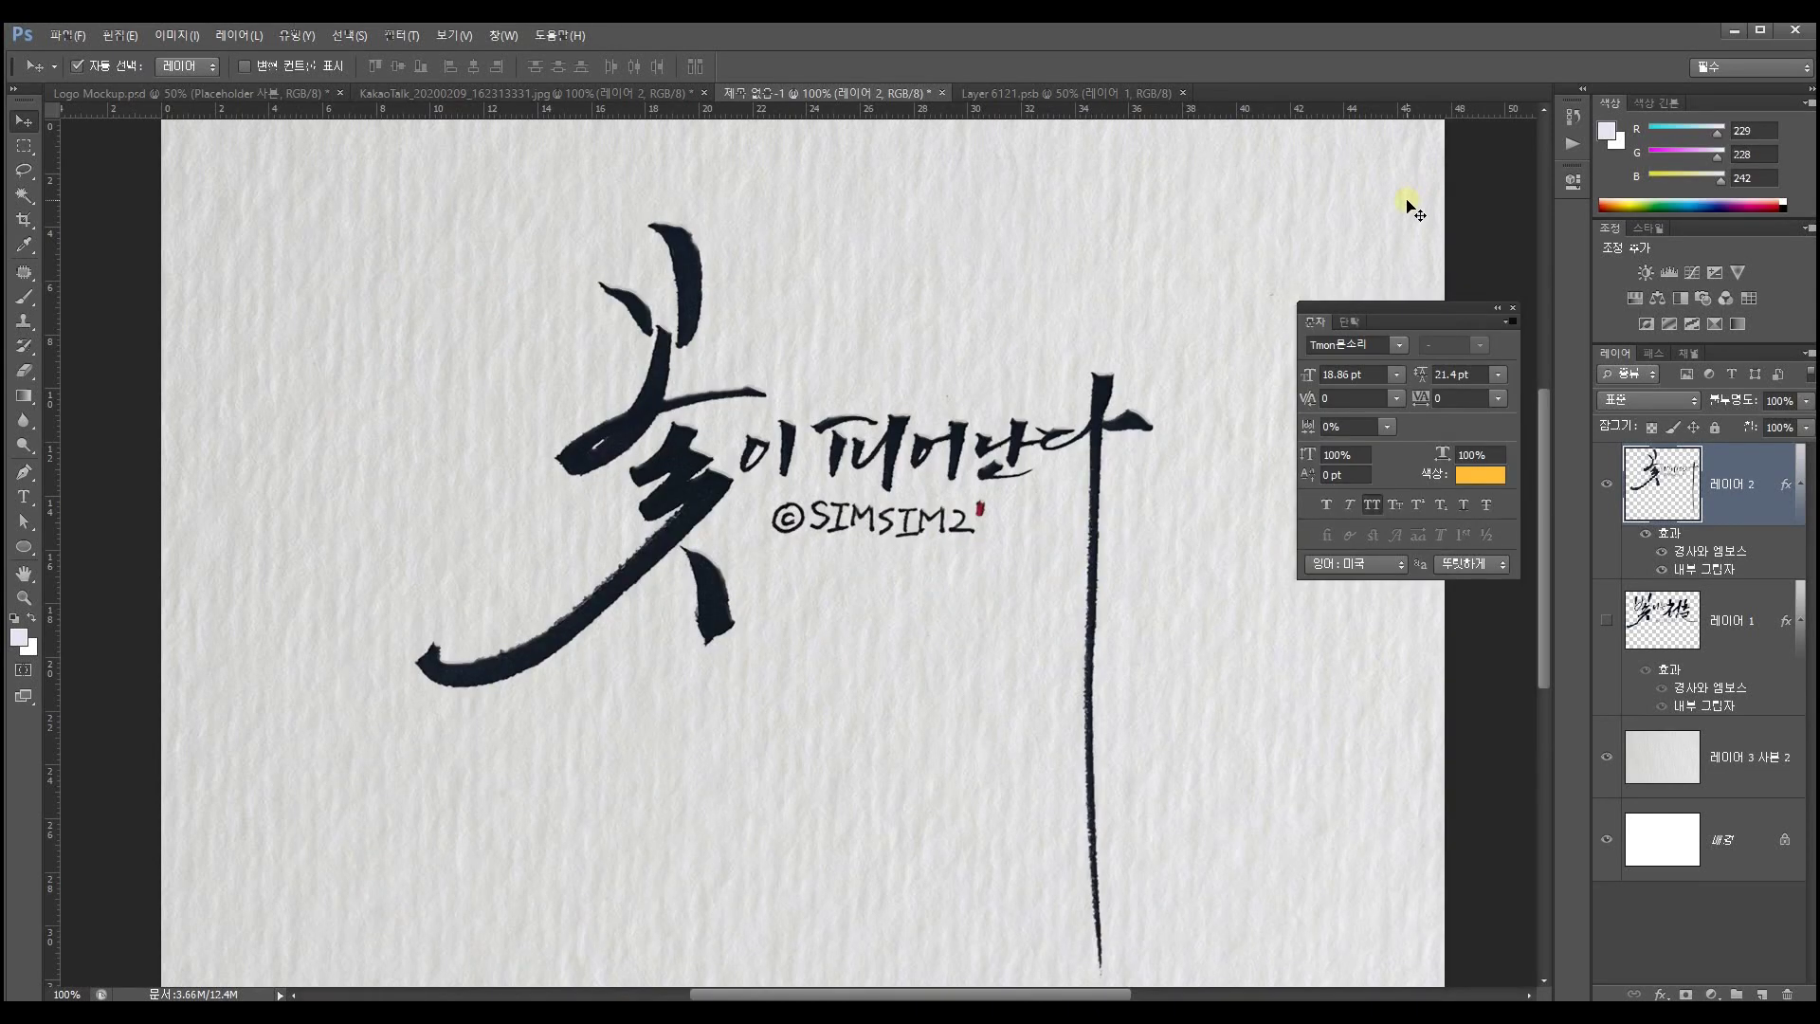
Create a new 1300 × 900 pixel document at 72 resolution
{"action": "left_click", "coordinate": [1225, 291]}
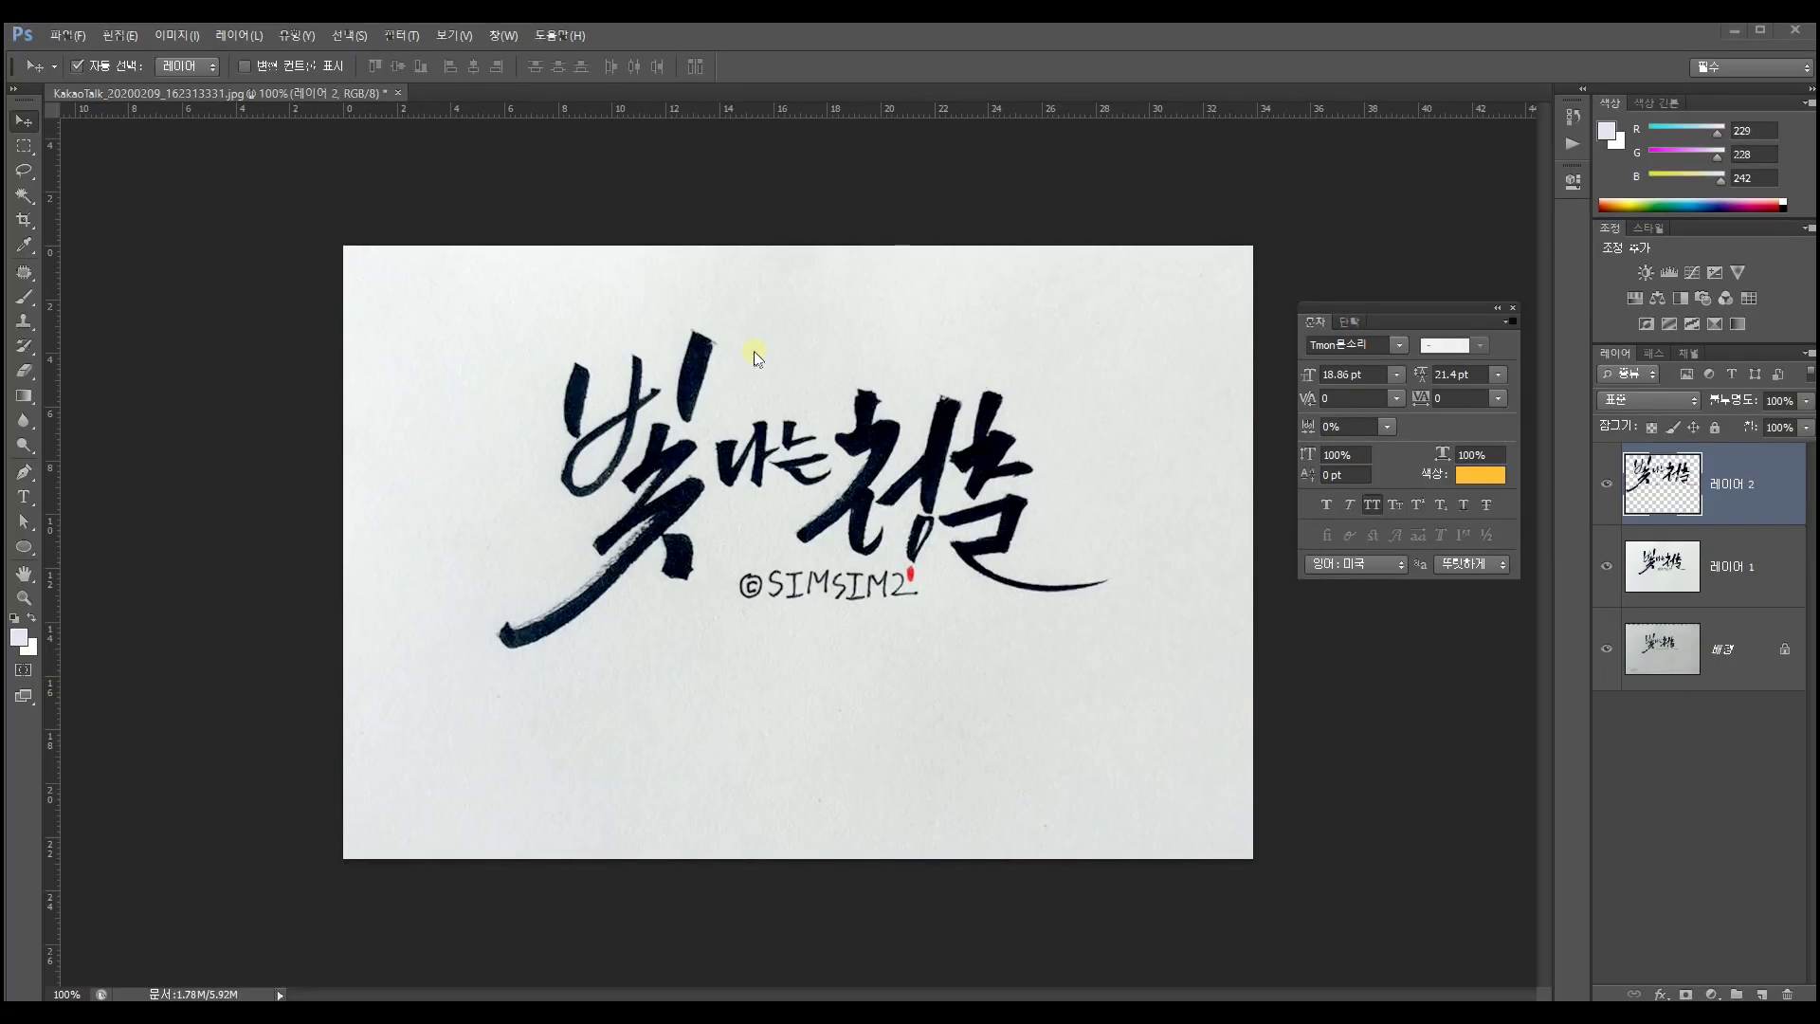
{"action": "left_click", "coordinate": [84, 36]}
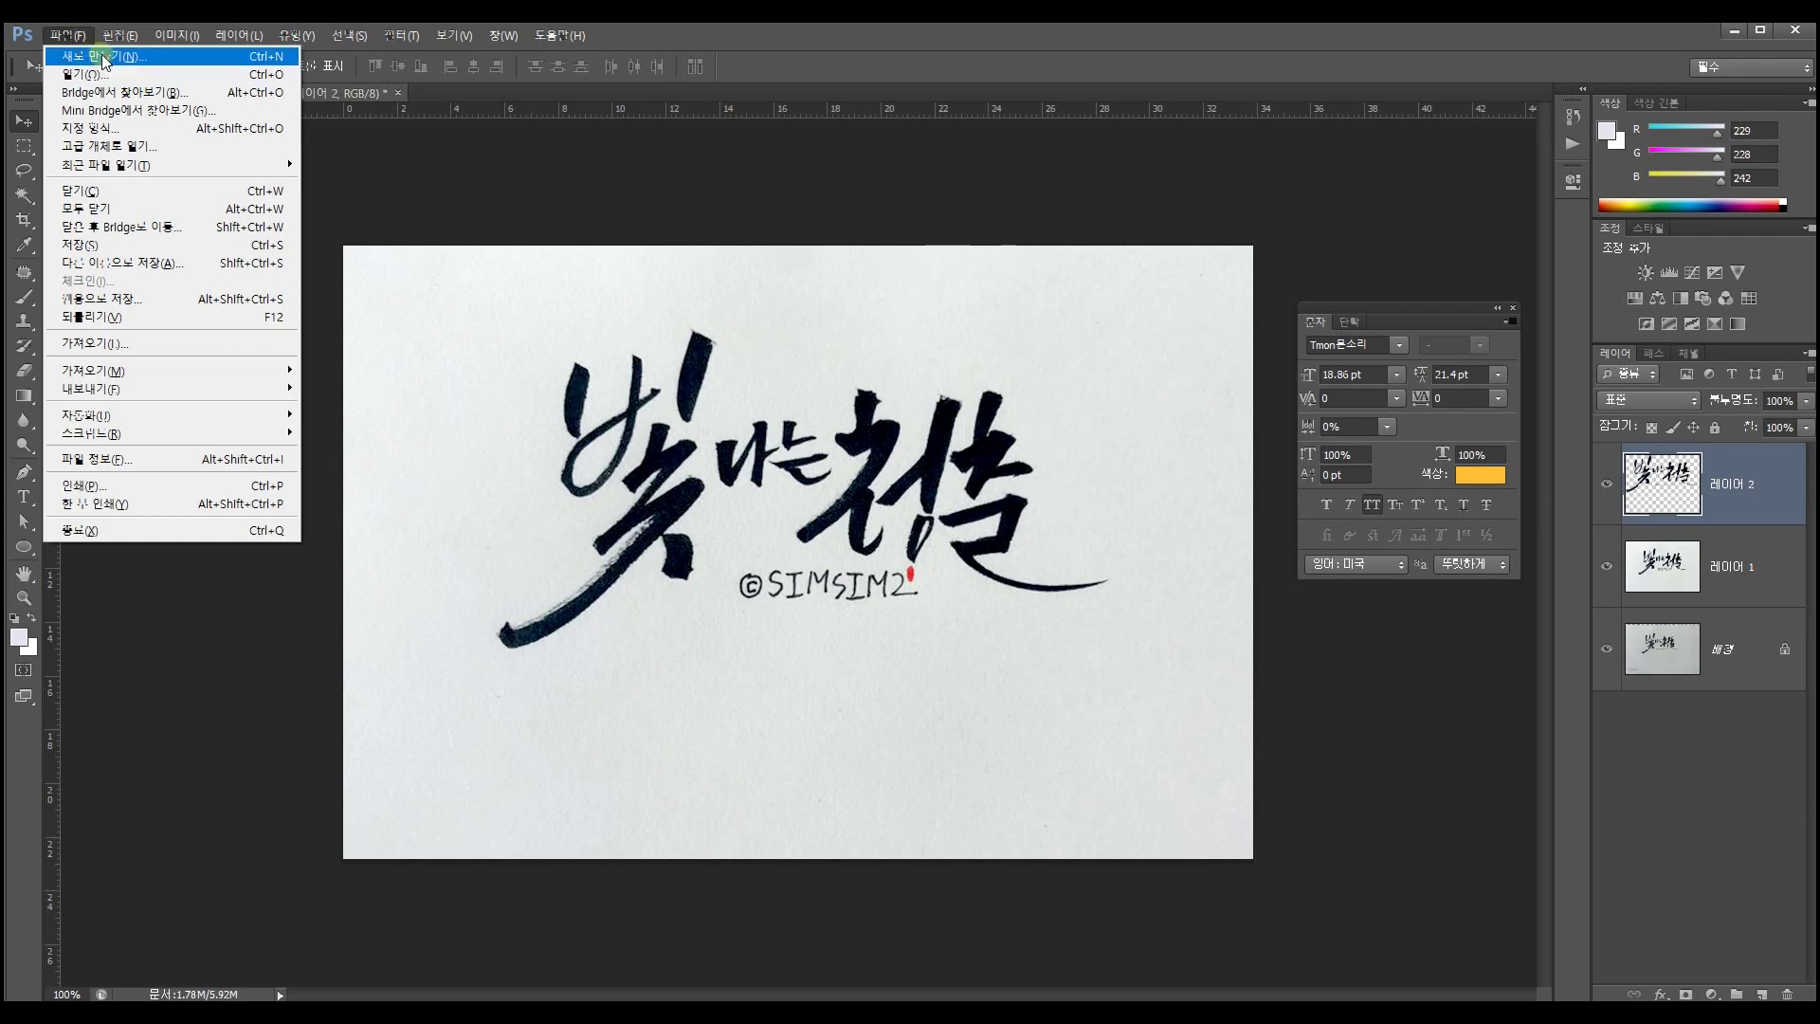
{"action": "left_click", "coordinate": [105, 58]}
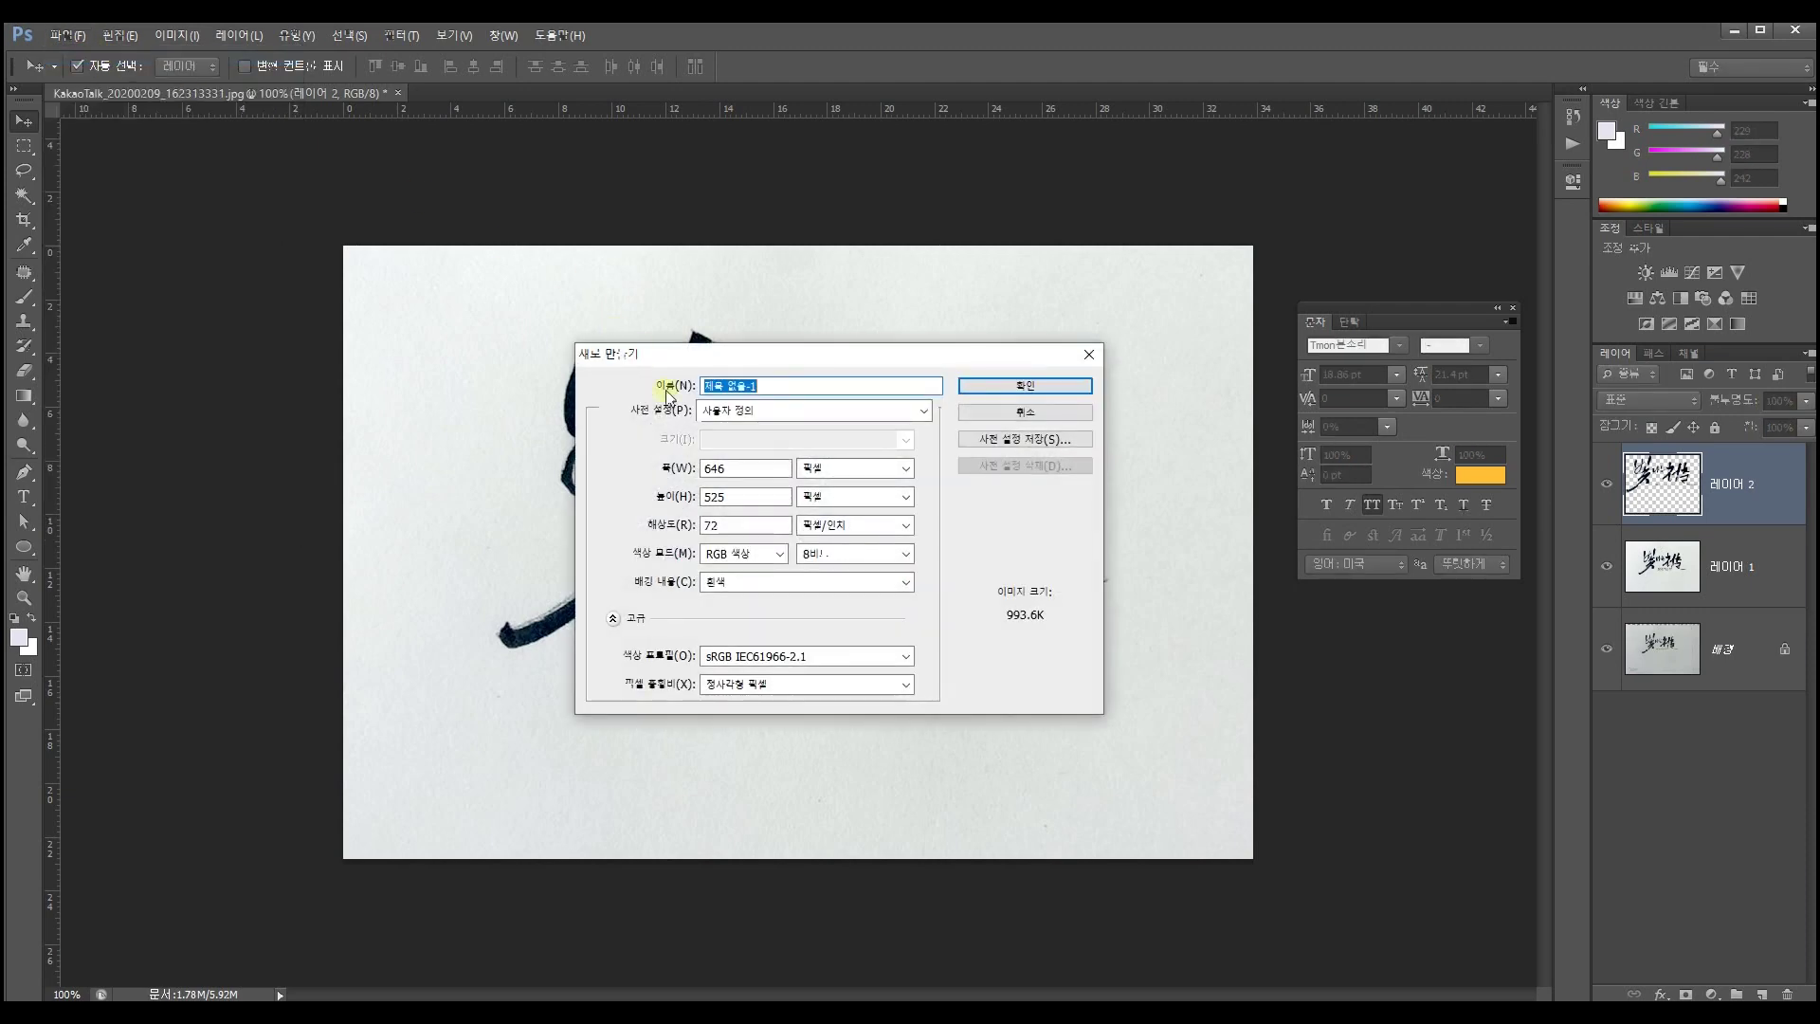
{"action": "double_click", "coordinate": [768, 471]}
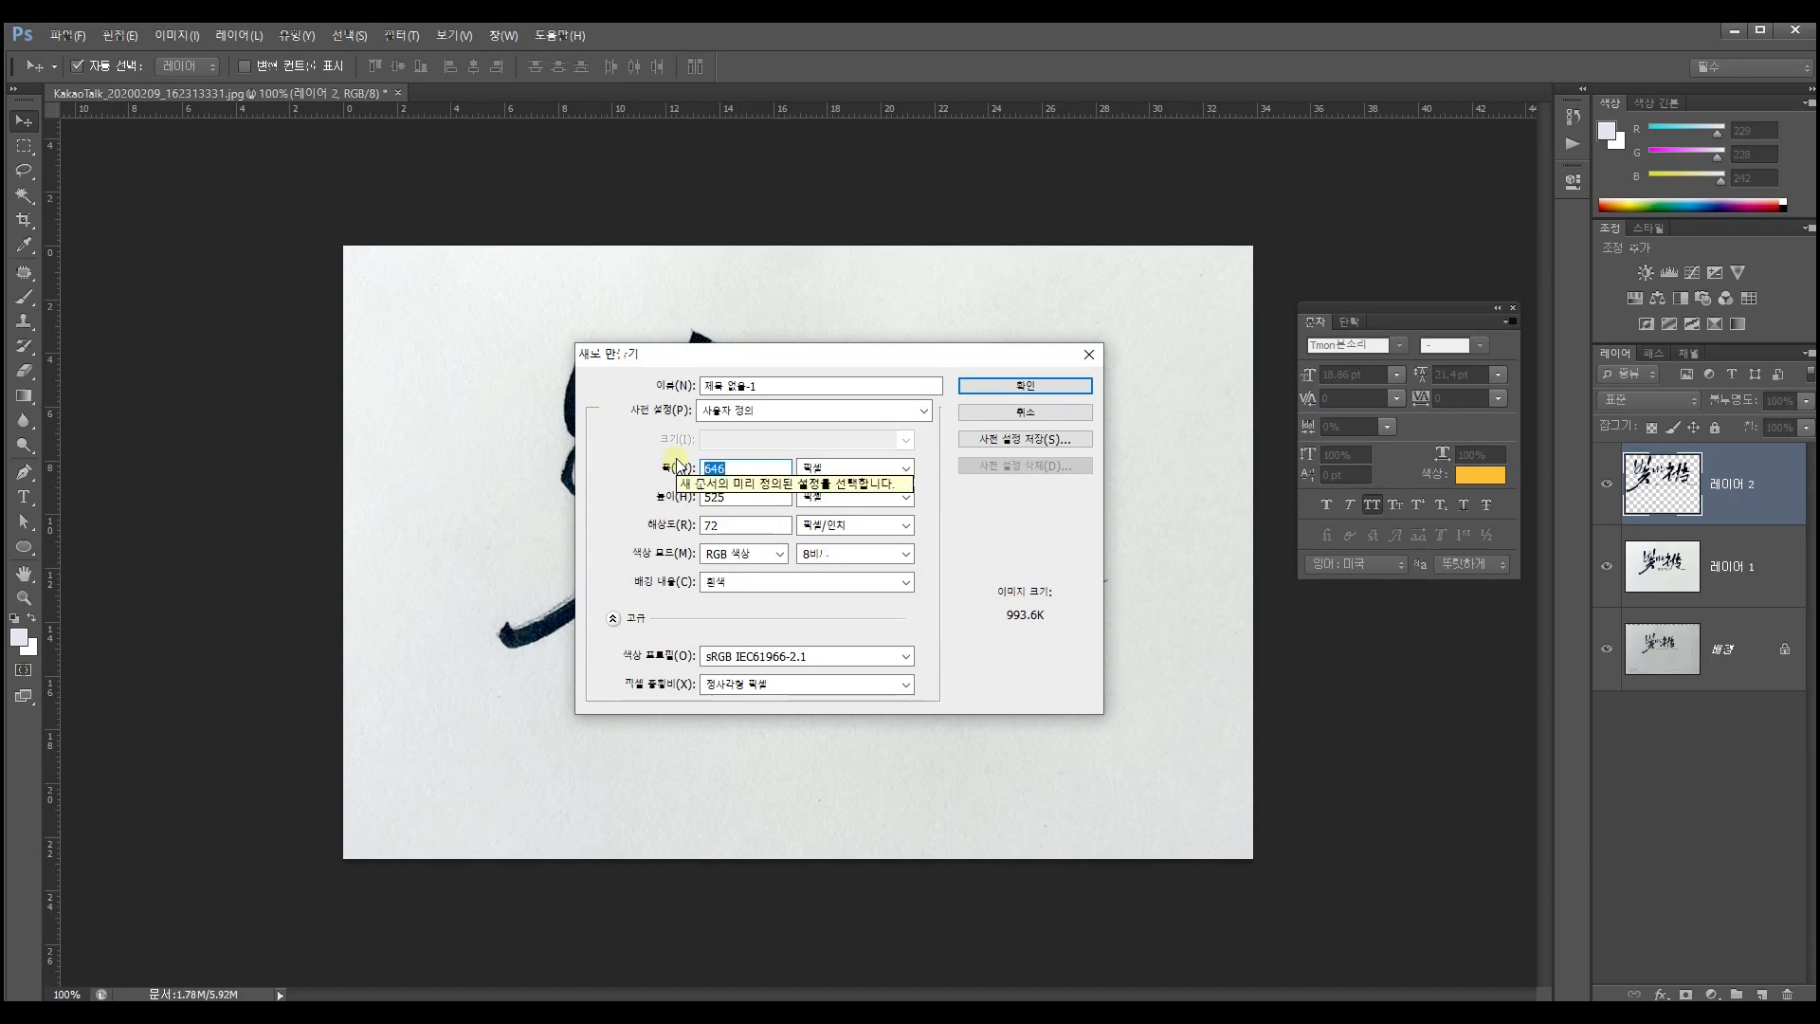
{"action": "type", "text": "1300"}
{"action": "key", "text": "Tab"}
{"action": "key", "text": "Tab"}
{"action": "type", "text": "900"}
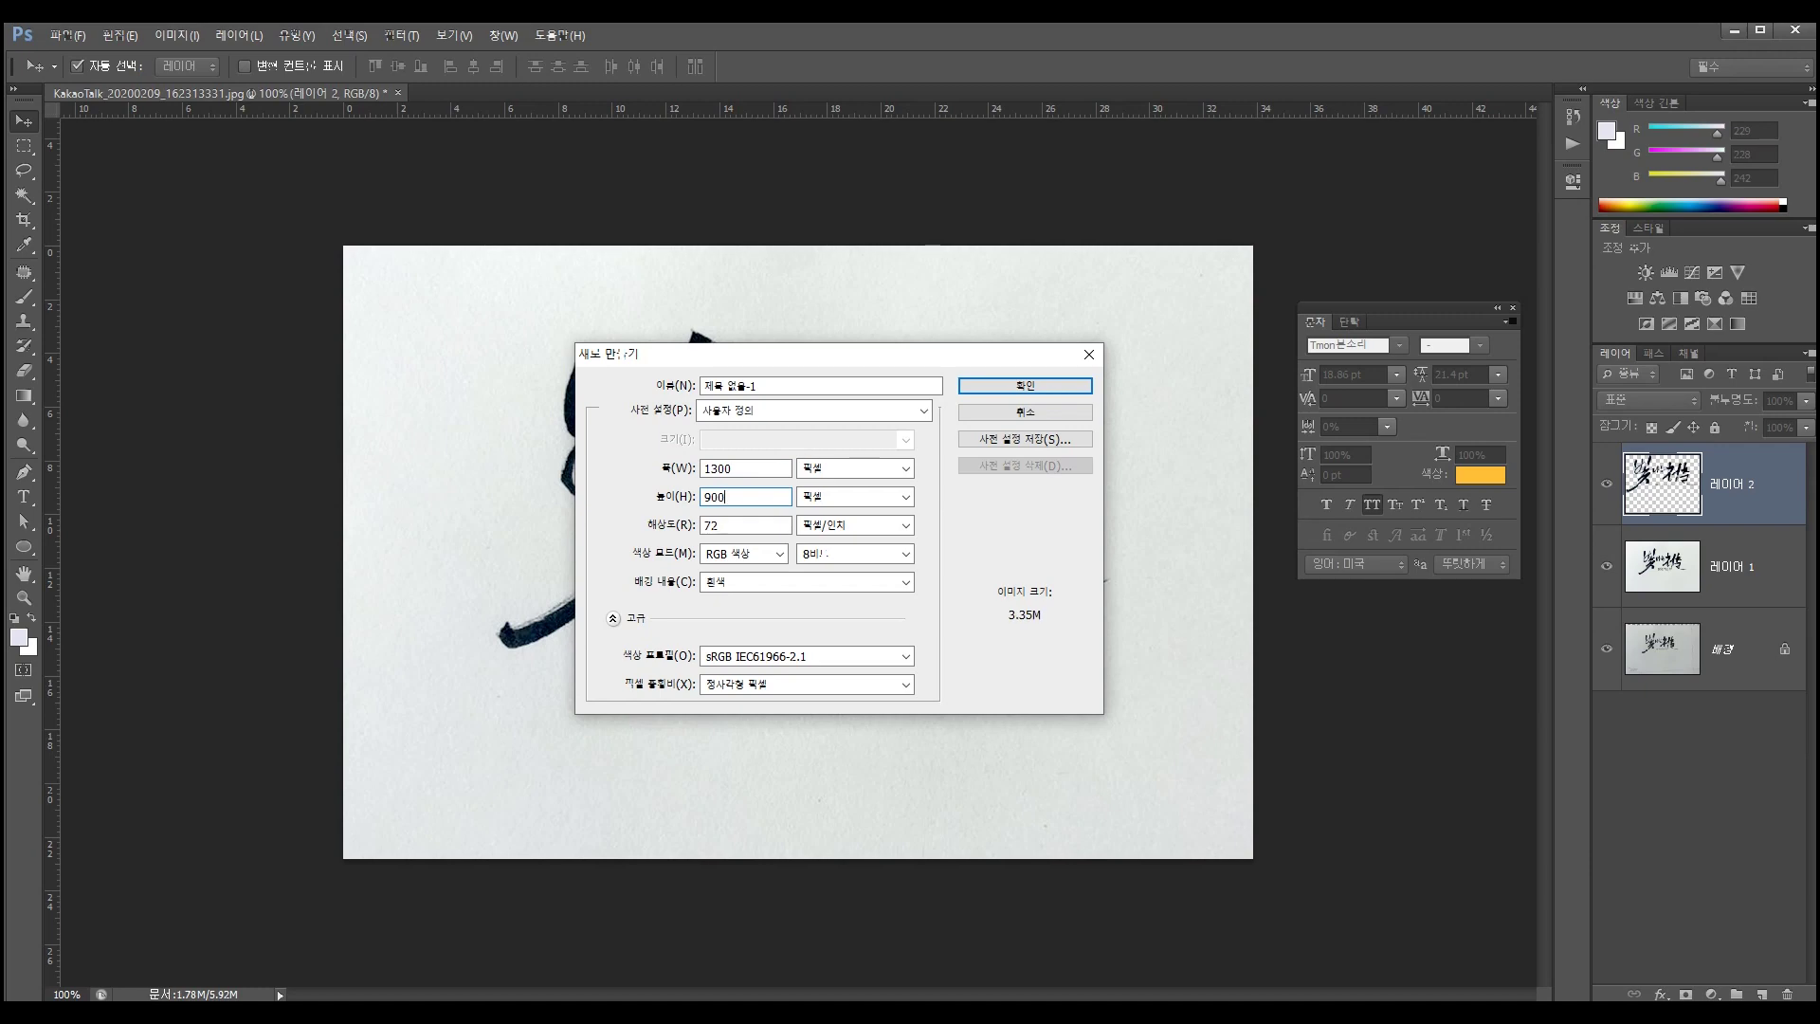
{"action": "key", "text": "Return"}
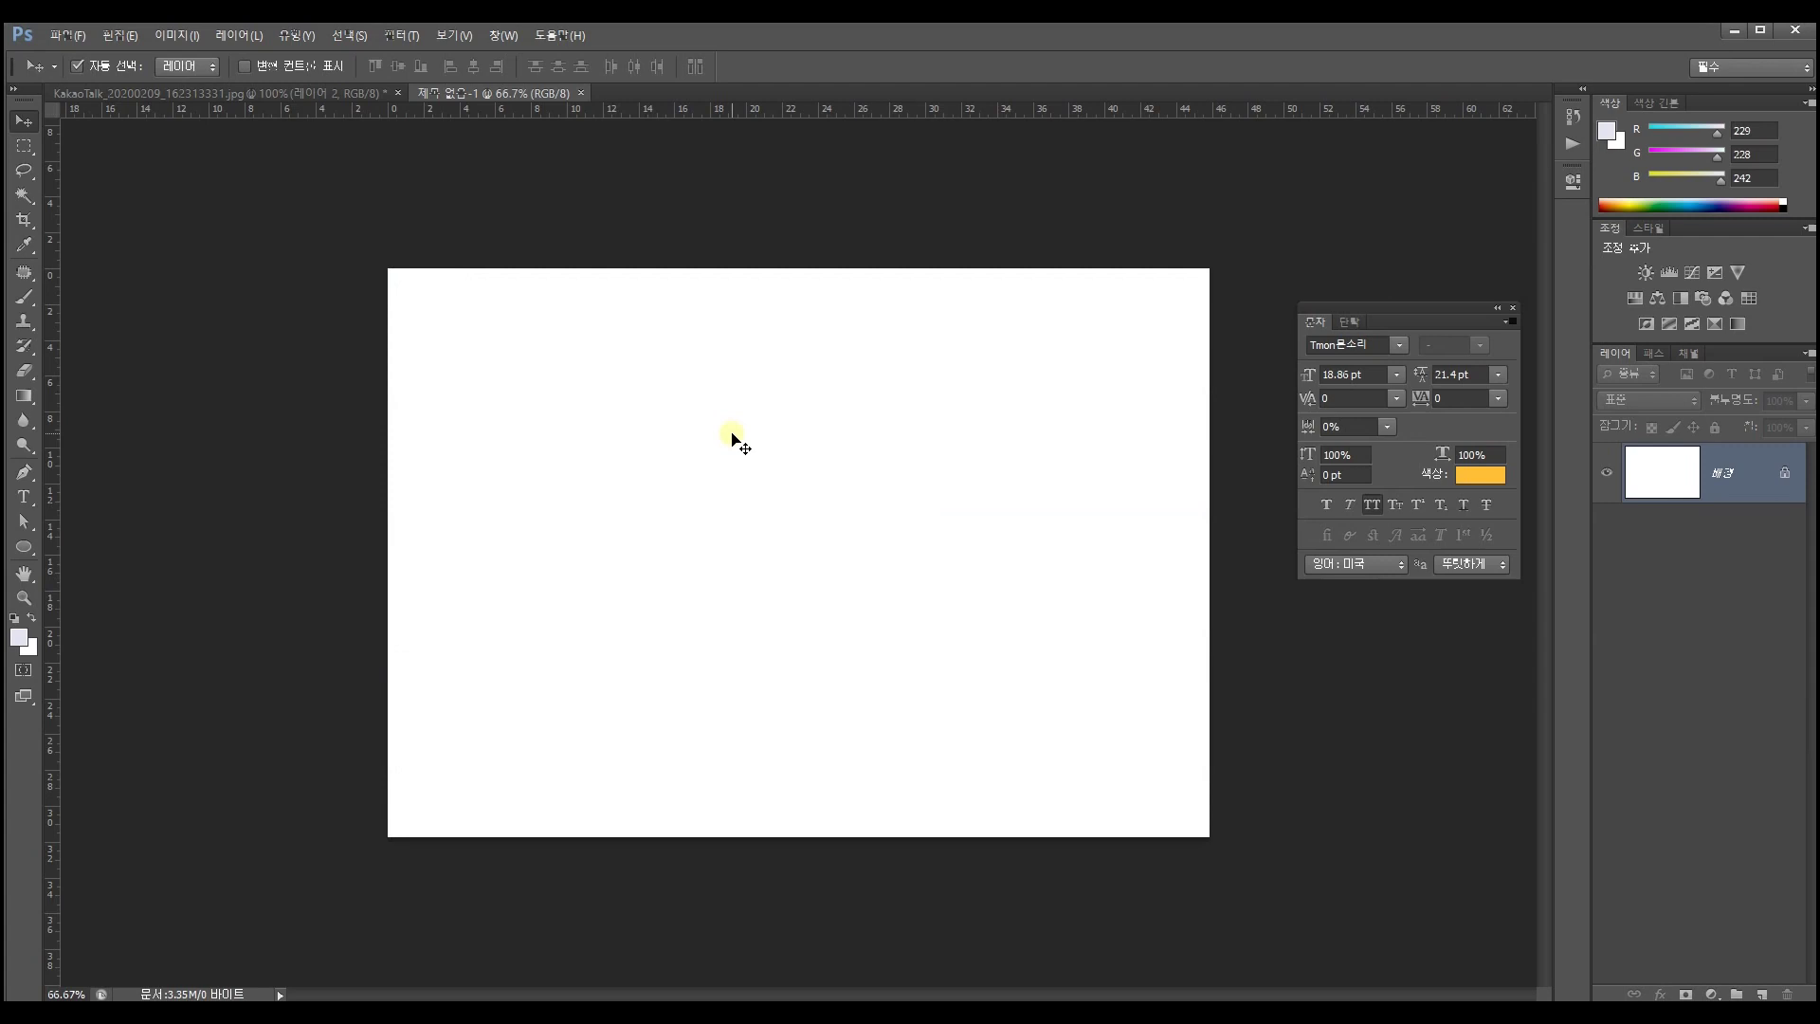
Open papertexture-2061711_1920.jpg and drag it into the new lettering document
{"action": "left_click", "coordinate": [83, 36]}
{"action": "left_click", "coordinate": [100, 74]}
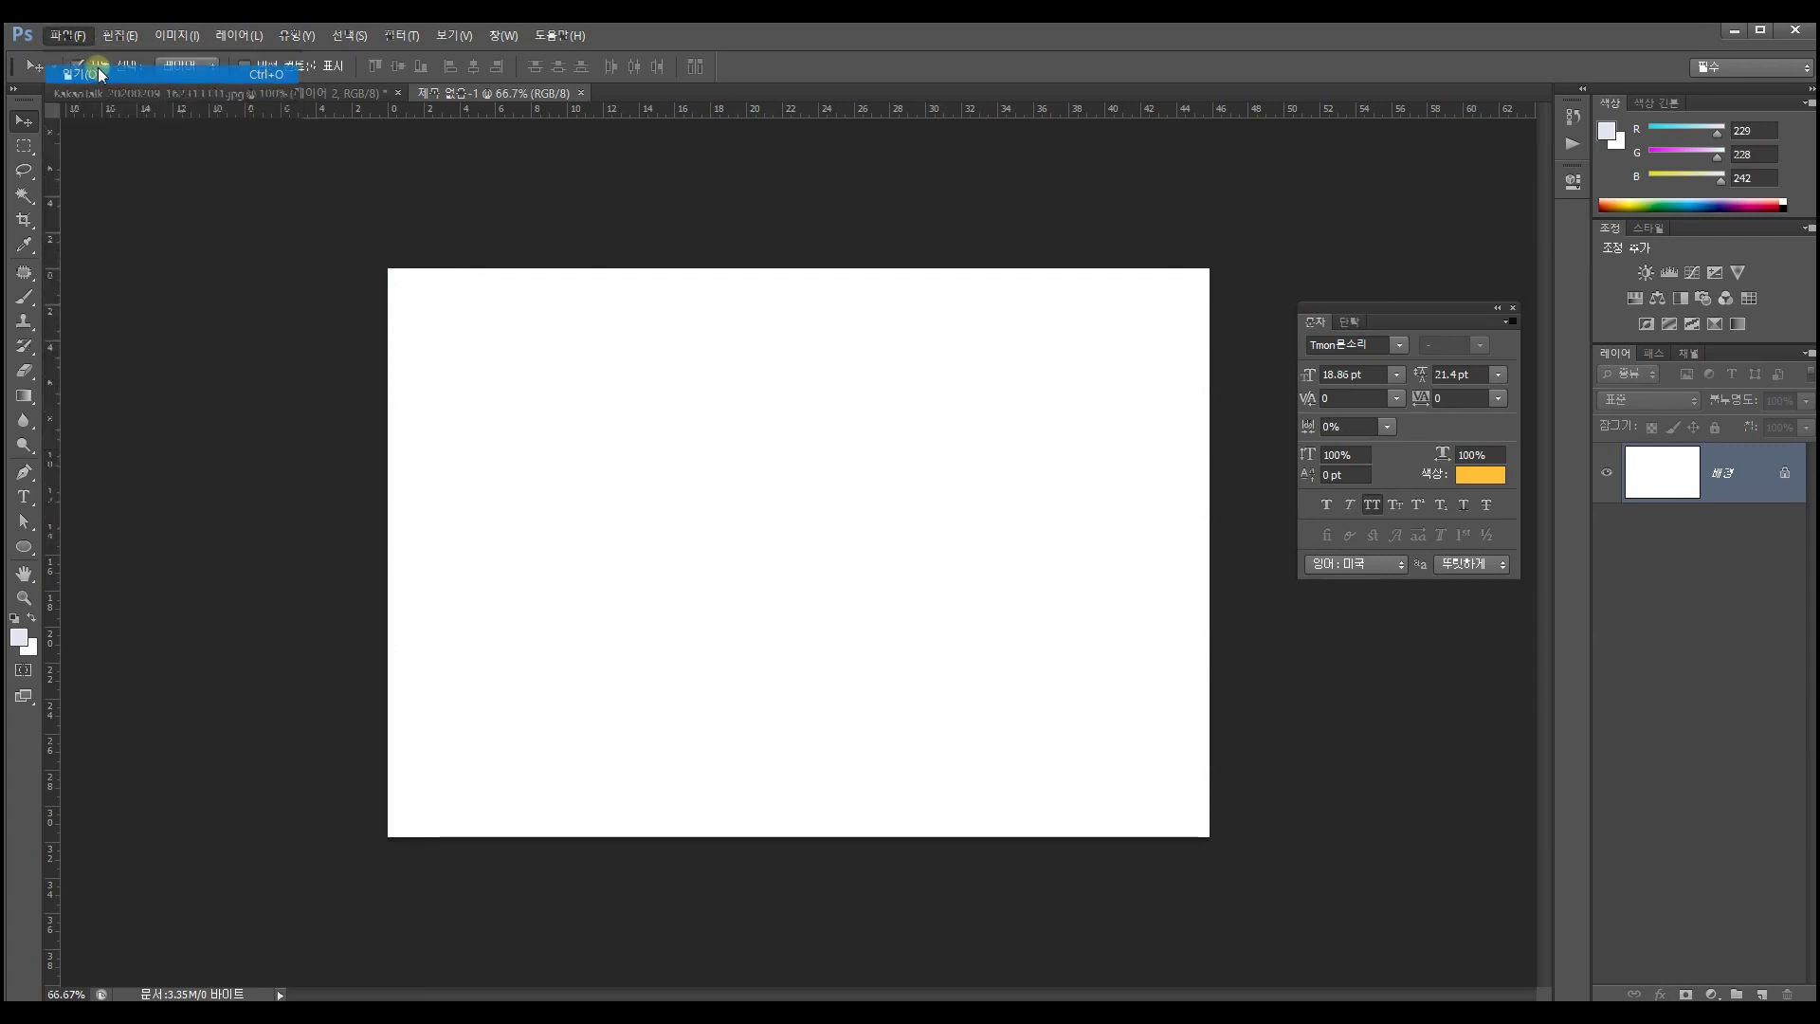
{"action": "double_click", "coordinate": [818, 375]}
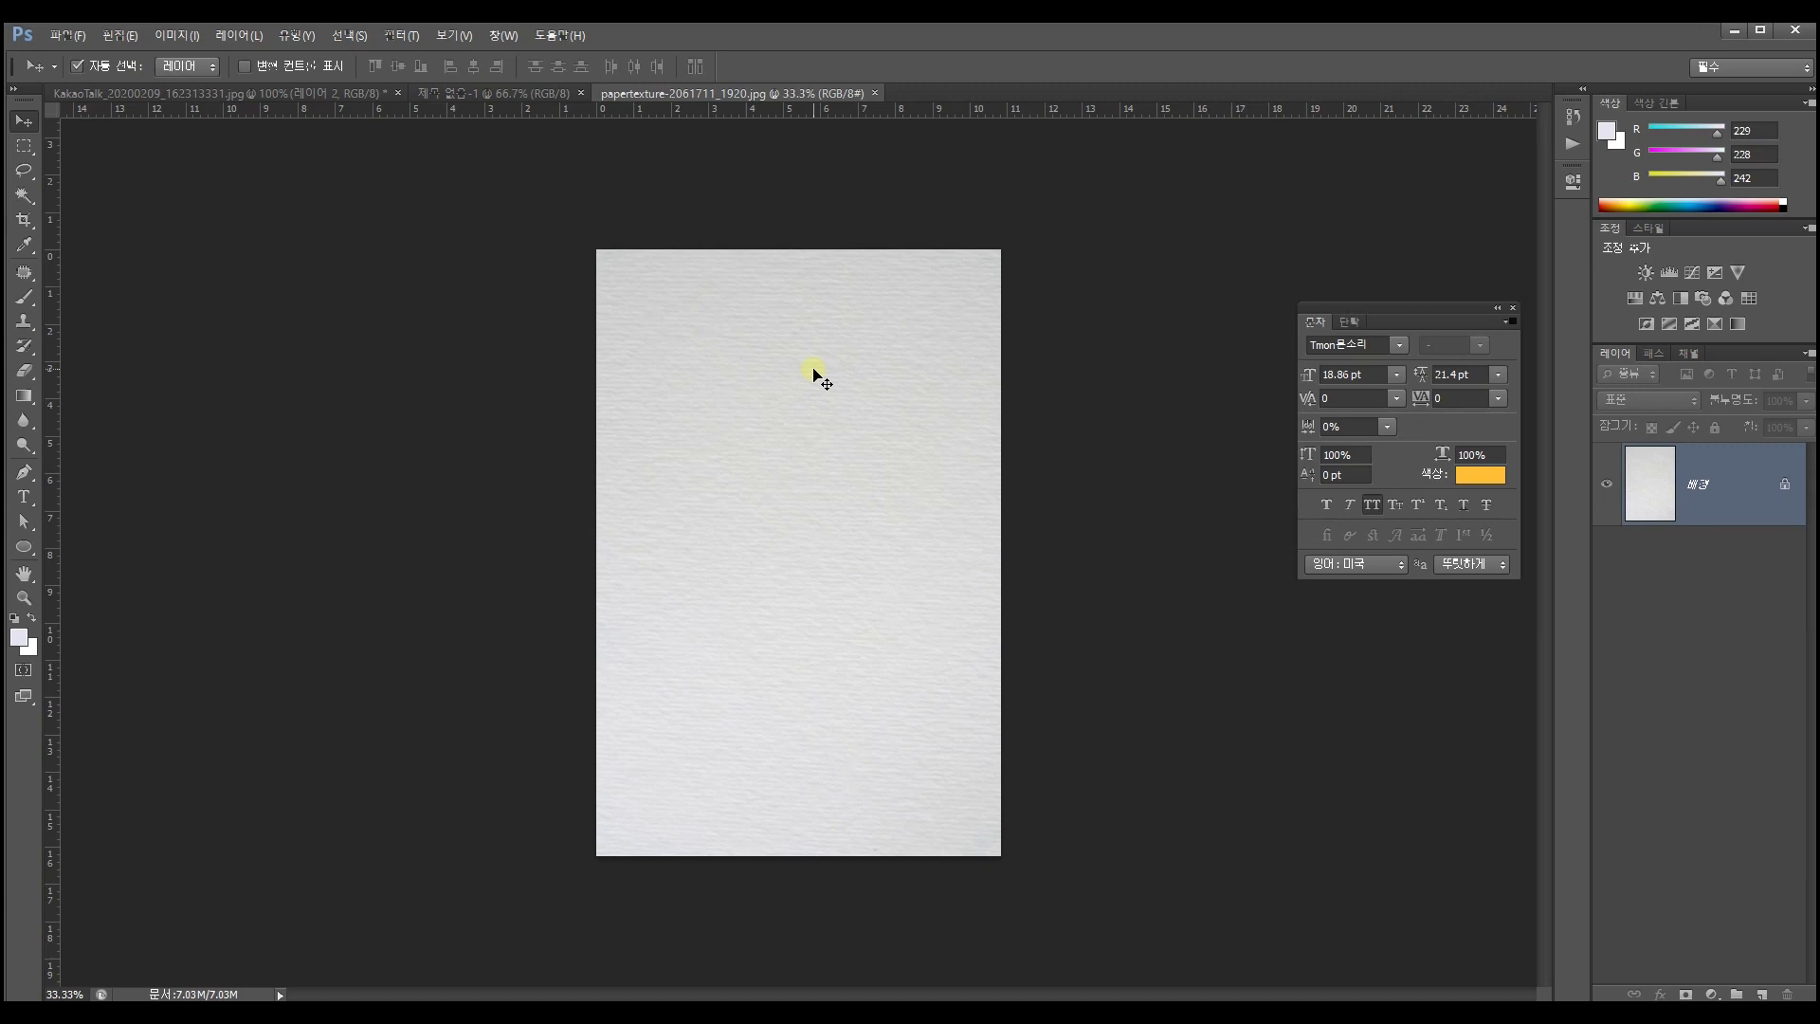
{"action": "left_click_drag", "start_coordinate": [816, 375], "coordinate": [472, 161]}
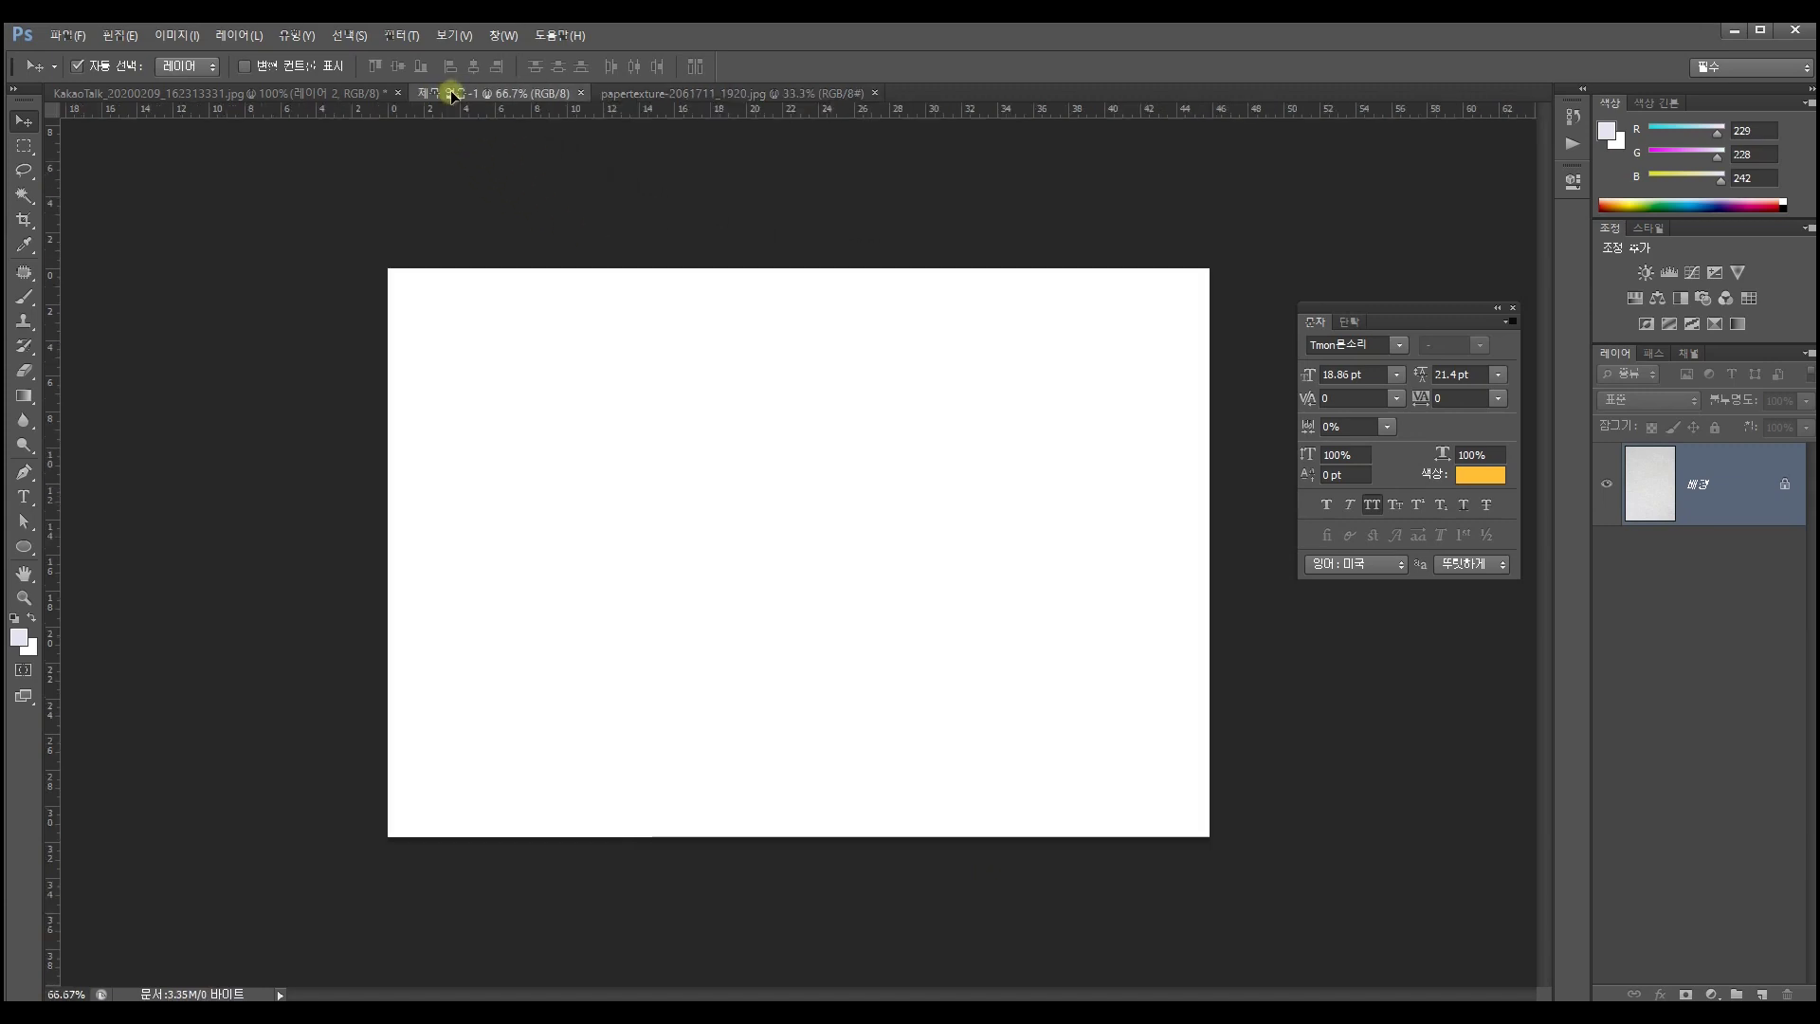
{"action": "mouse_move", "coordinate": [471, 161]}
{"action": "left_mouse_down"}
{"action": "mouse_move", "coordinate": [866, 362]}
{"action": "mouse_move", "coordinate": [1016, 362]}
{"action": "mouse_move", "coordinate": [999, 358]}
{"action": "left_mouse_up"}
Free-transform the paper texture larger so it covers the entire canvas, then return to 66.67% zoom
{"action": "key", "text": "ctrl+minus"}
{"action": "key", "text": "ctrl+minus"}
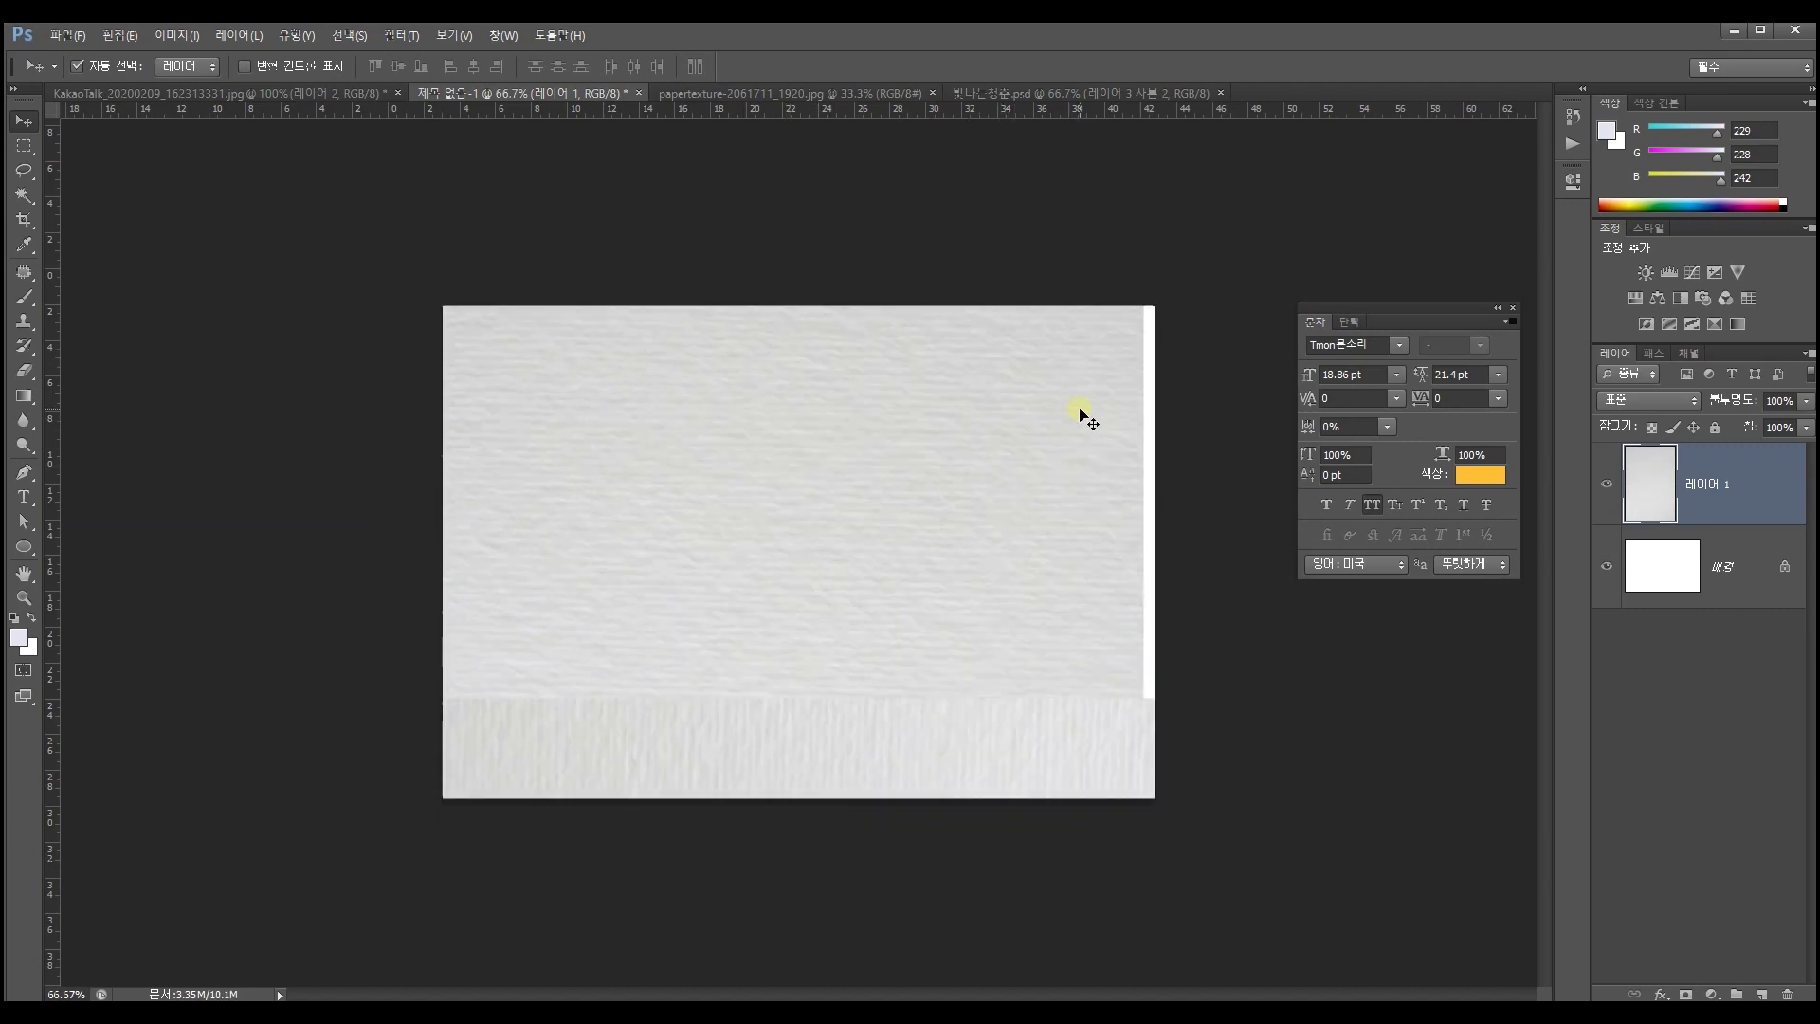
{"action": "key", "text": "ctrl+t"}
{"action": "left_click_drag", "start_coordinate": [996, 307], "coordinate": [1010, 286]}
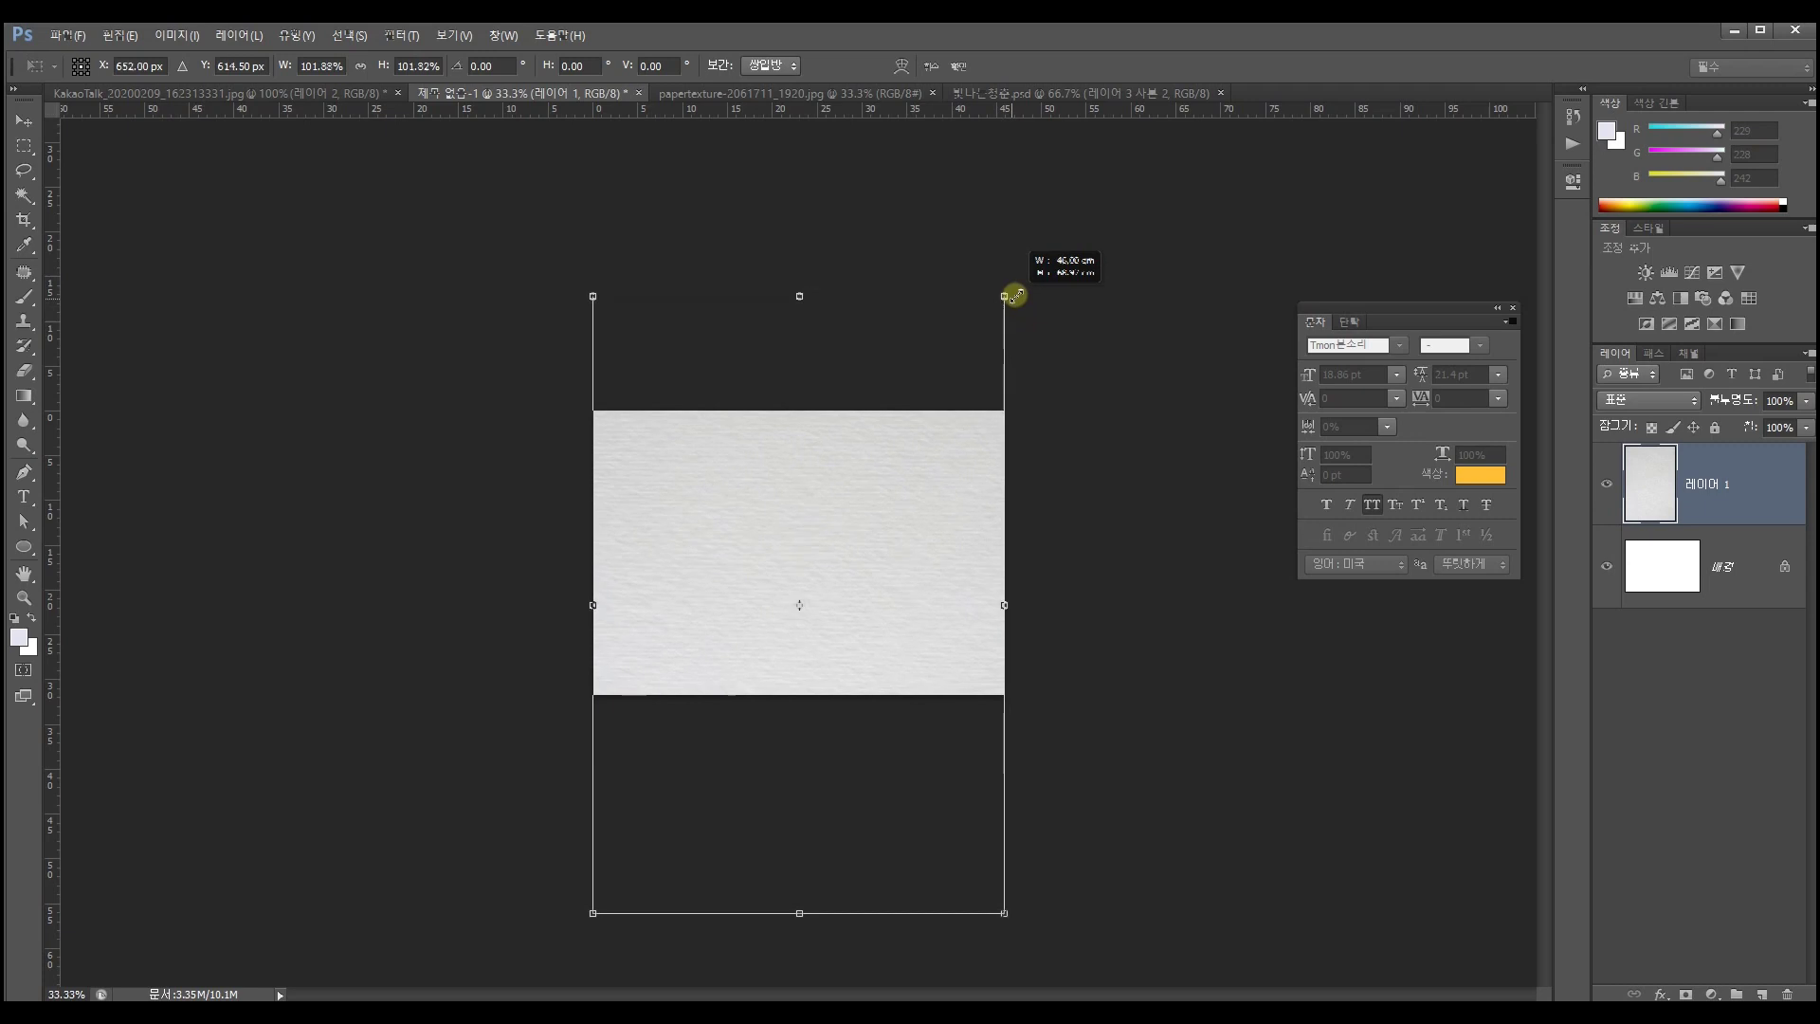
{"action": "double_click", "coordinate": [942, 454]}
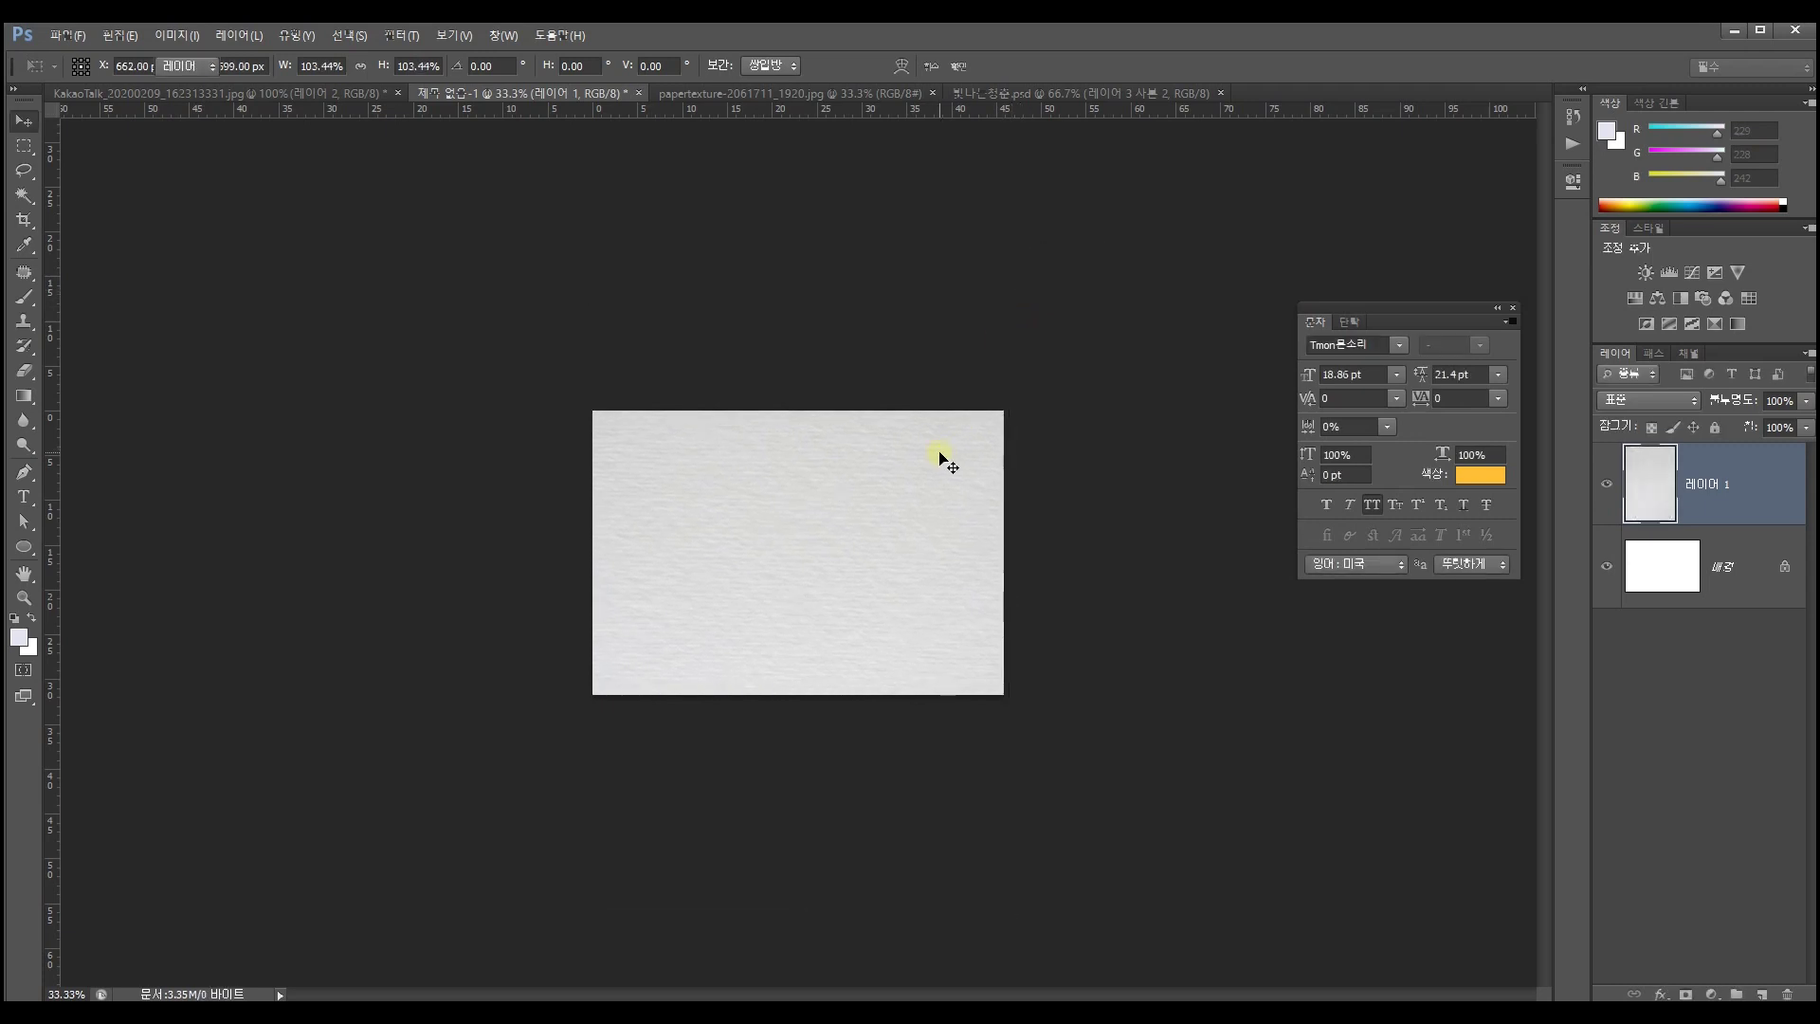
{"action": "key", "text": "ctrl+plus"}
{"action": "key", "text": "ctrl+plus"}
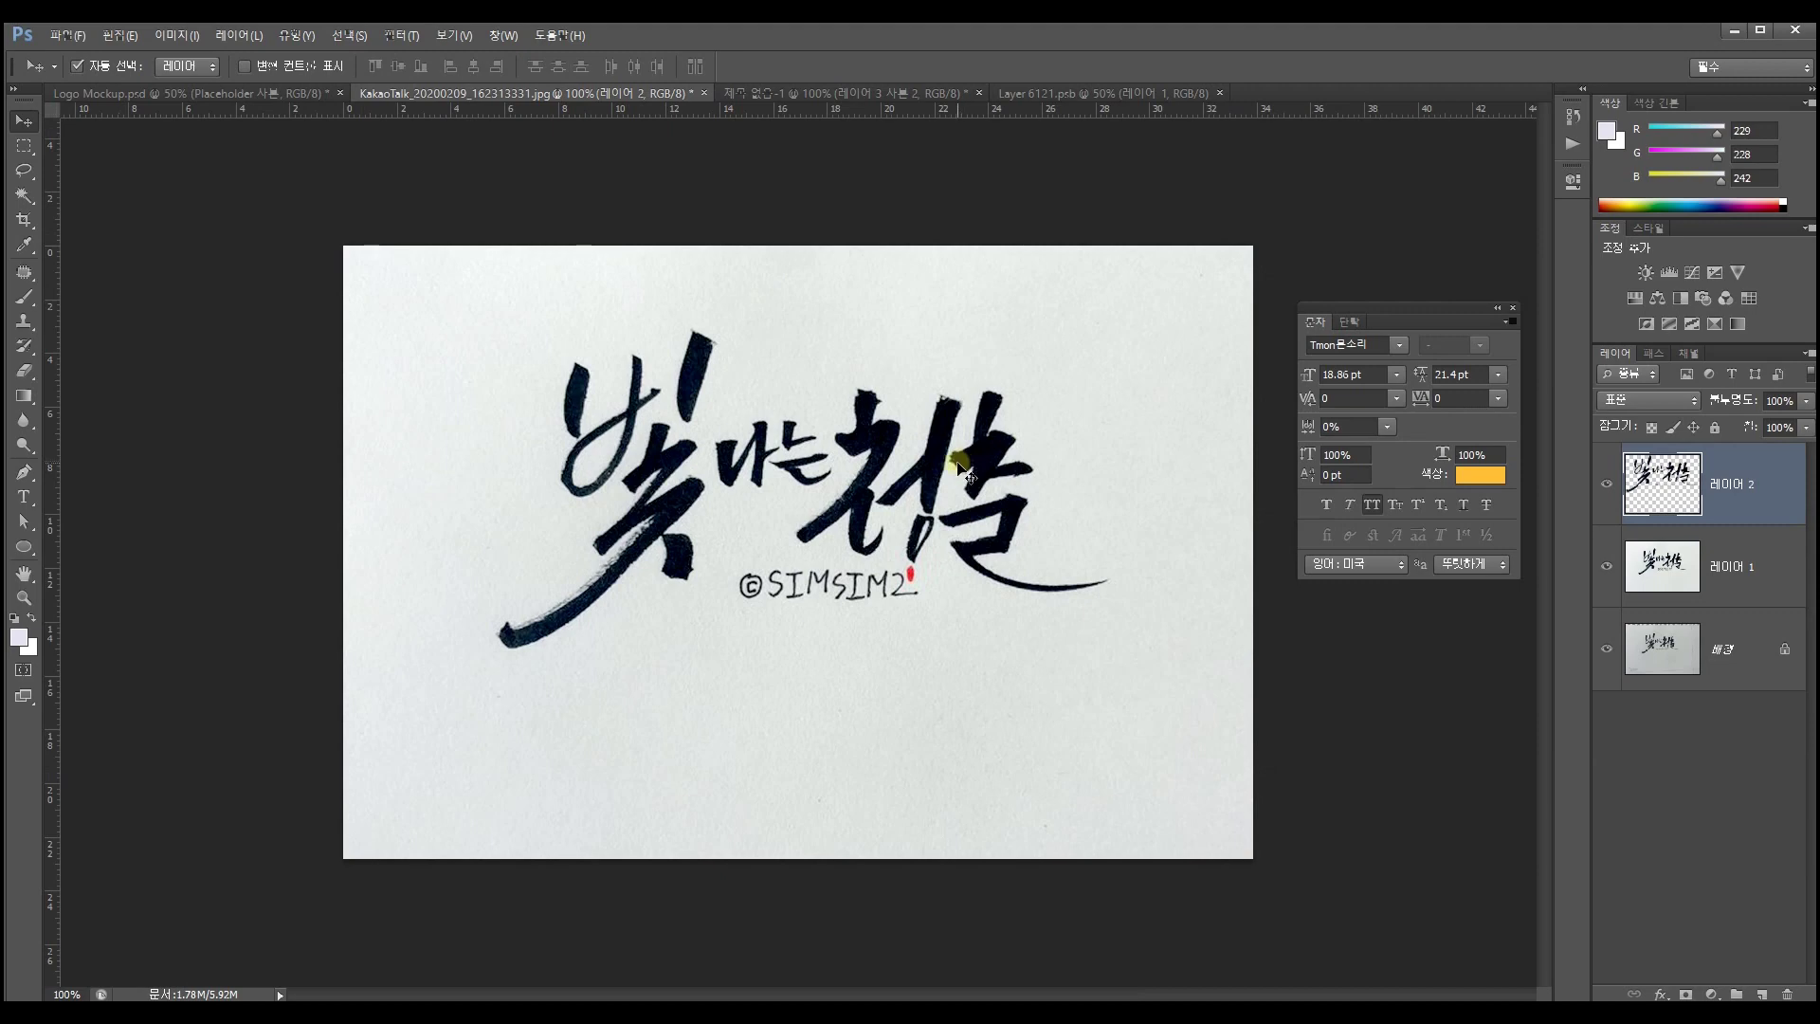
Drop the calligraphy lettering into the paper mockup and delete the old lettering layer 레이어 2
{"action": "mouse_move", "coordinate": [924, 478]}
{"action": "left_mouse_down"}
{"action": "mouse_move", "coordinate": [1010, 381]}
{"action": "mouse_move", "coordinate": [955, 426]}
{"action": "left_mouse_up"}
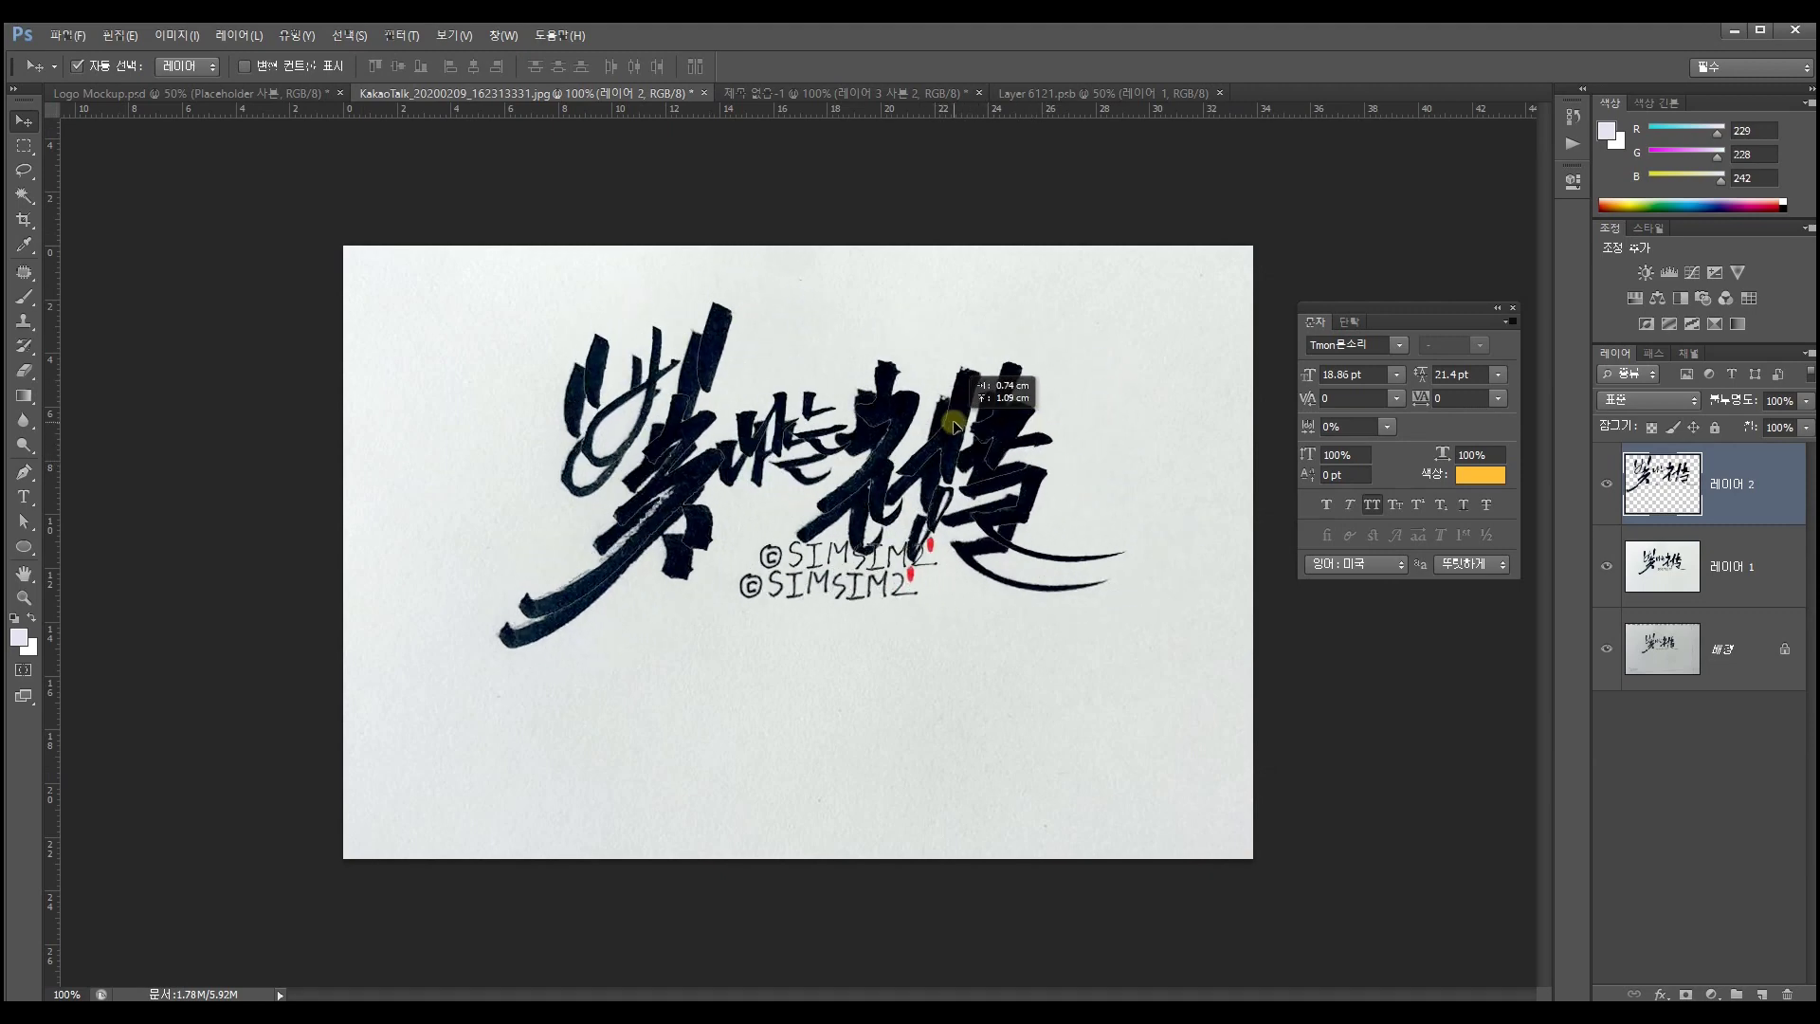
{"action": "mouse_move", "coordinate": [955, 427]}
{"action": "left_mouse_down"}
{"action": "mouse_move", "coordinate": [1072, 107]}
{"action": "mouse_move", "coordinate": [891, 92]}
{"action": "mouse_move", "coordinate": [941, 485]}
{"action": "left_mouse_up"}
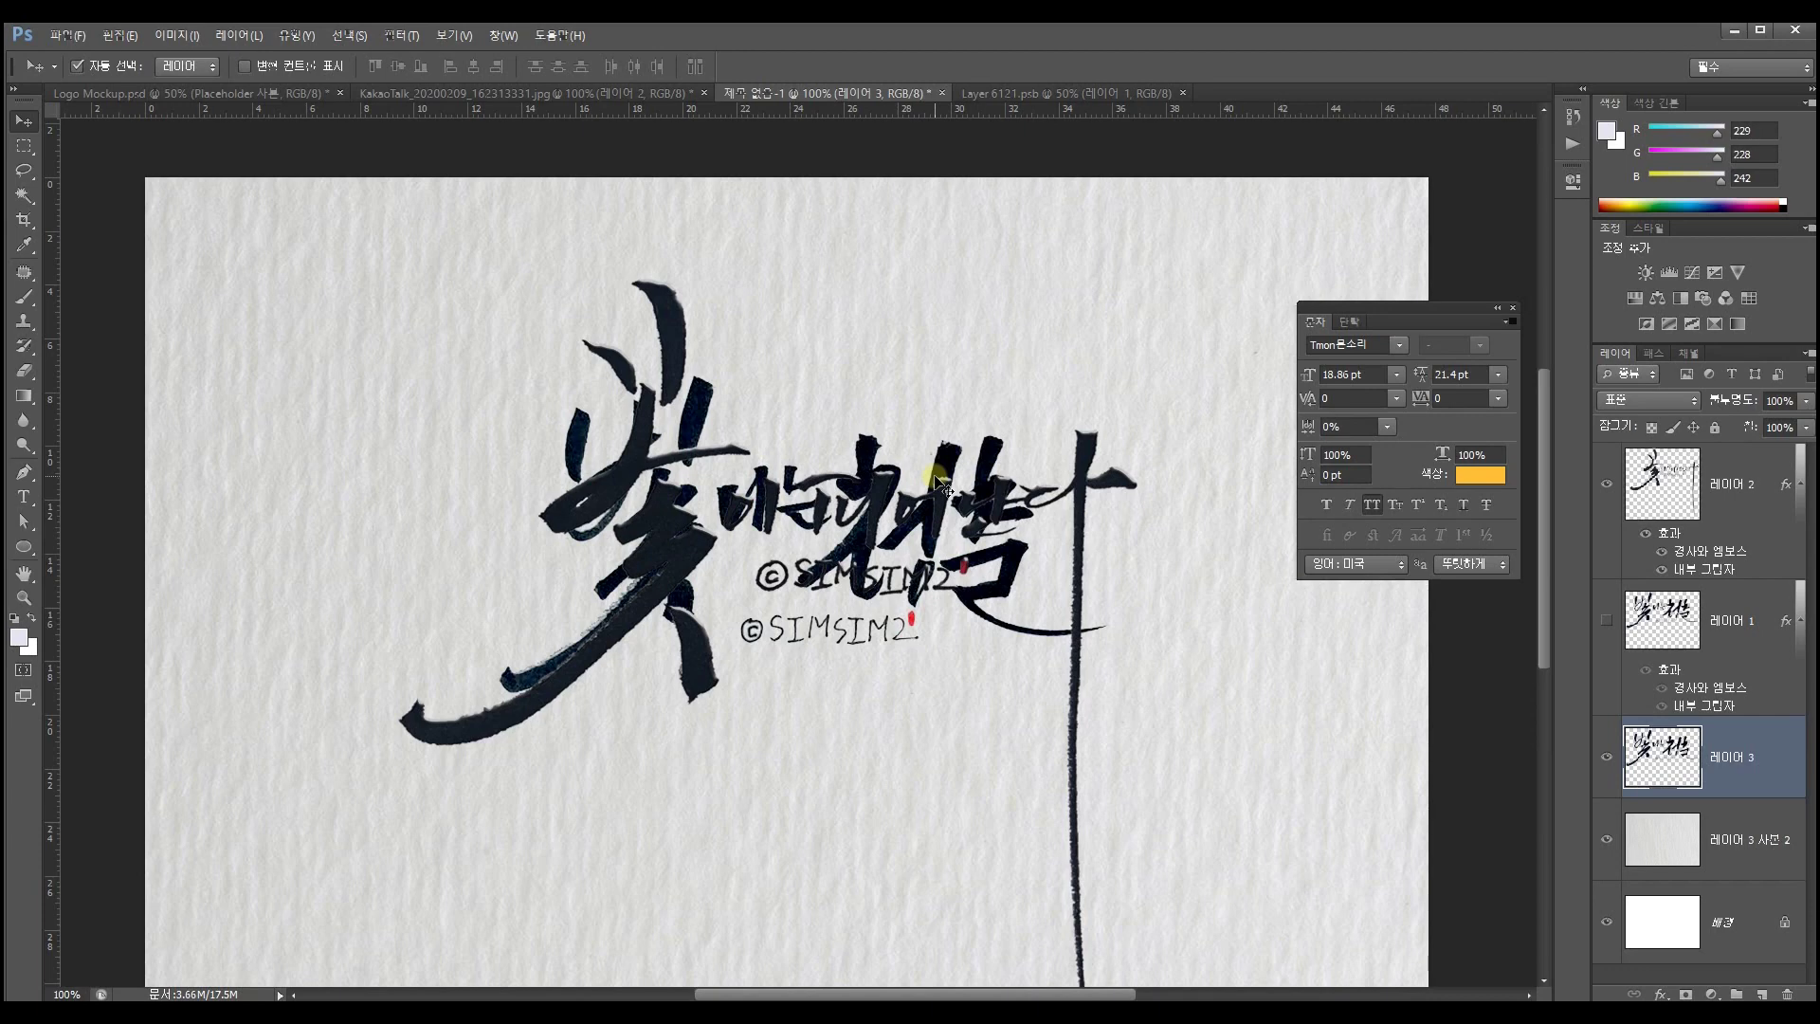
{"action": "left_click", "coordinate": [667, 322]}
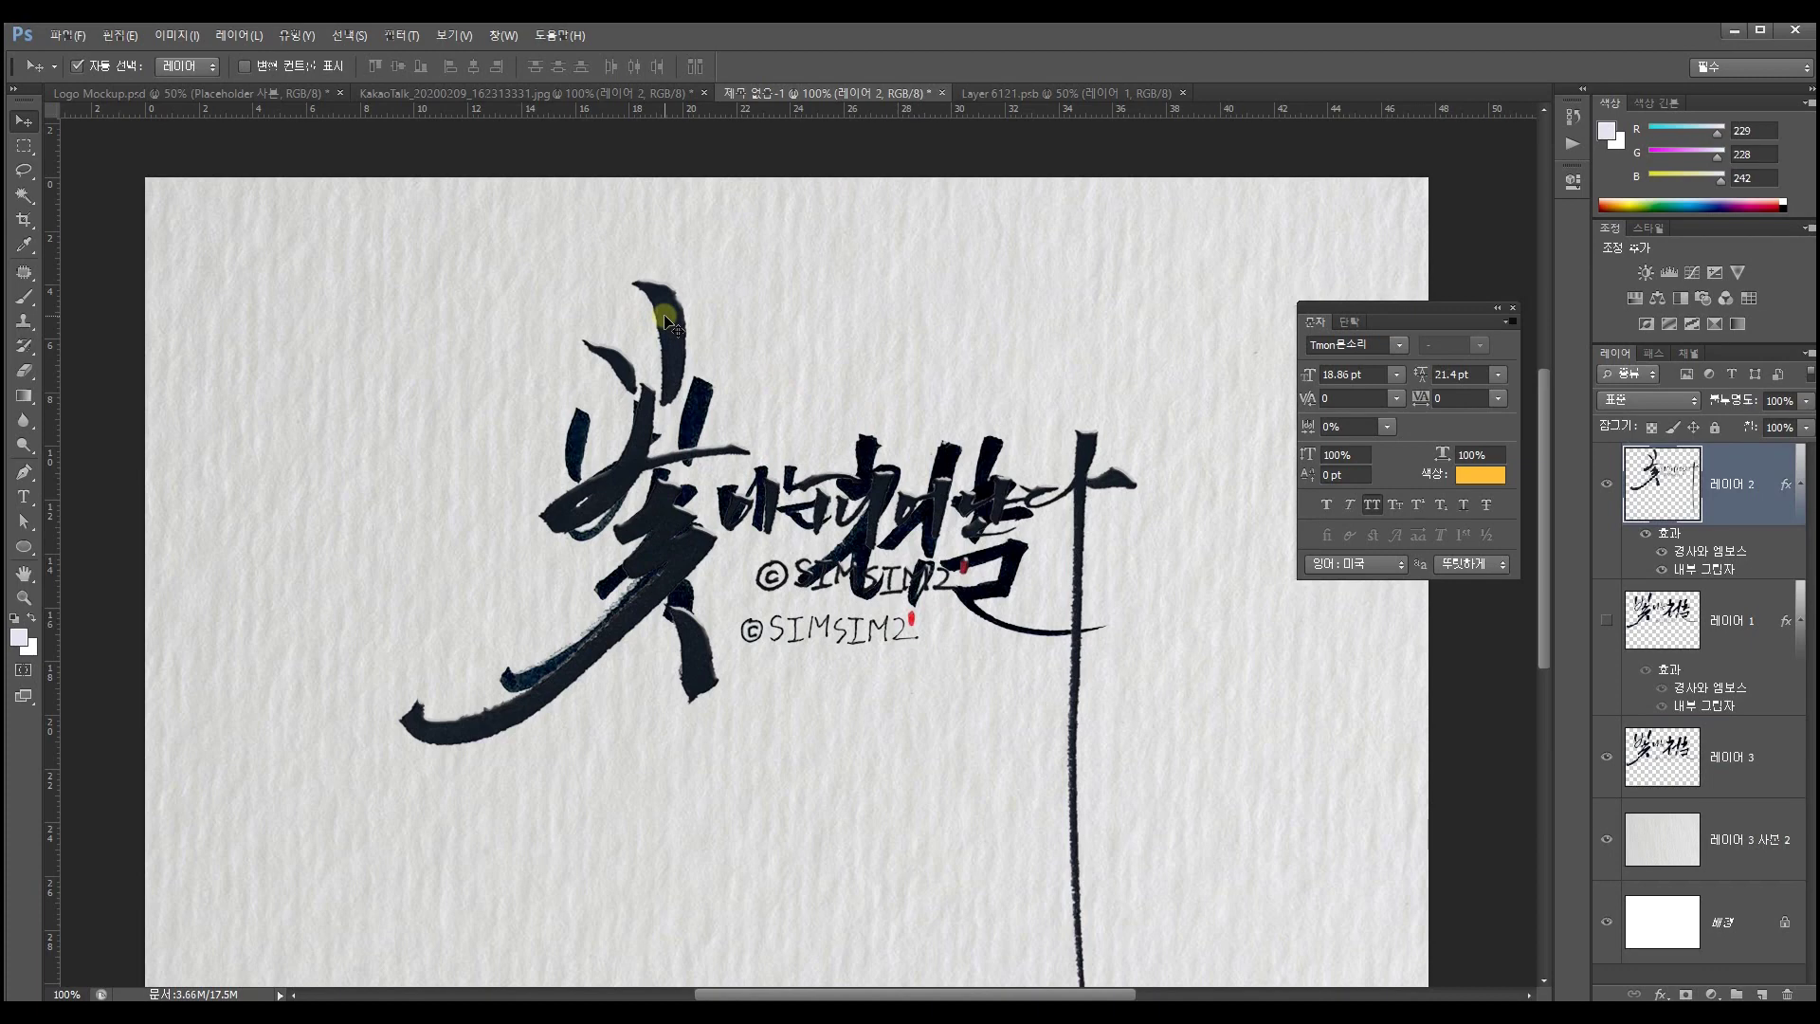
{"action": "key", "text": "Delete"}
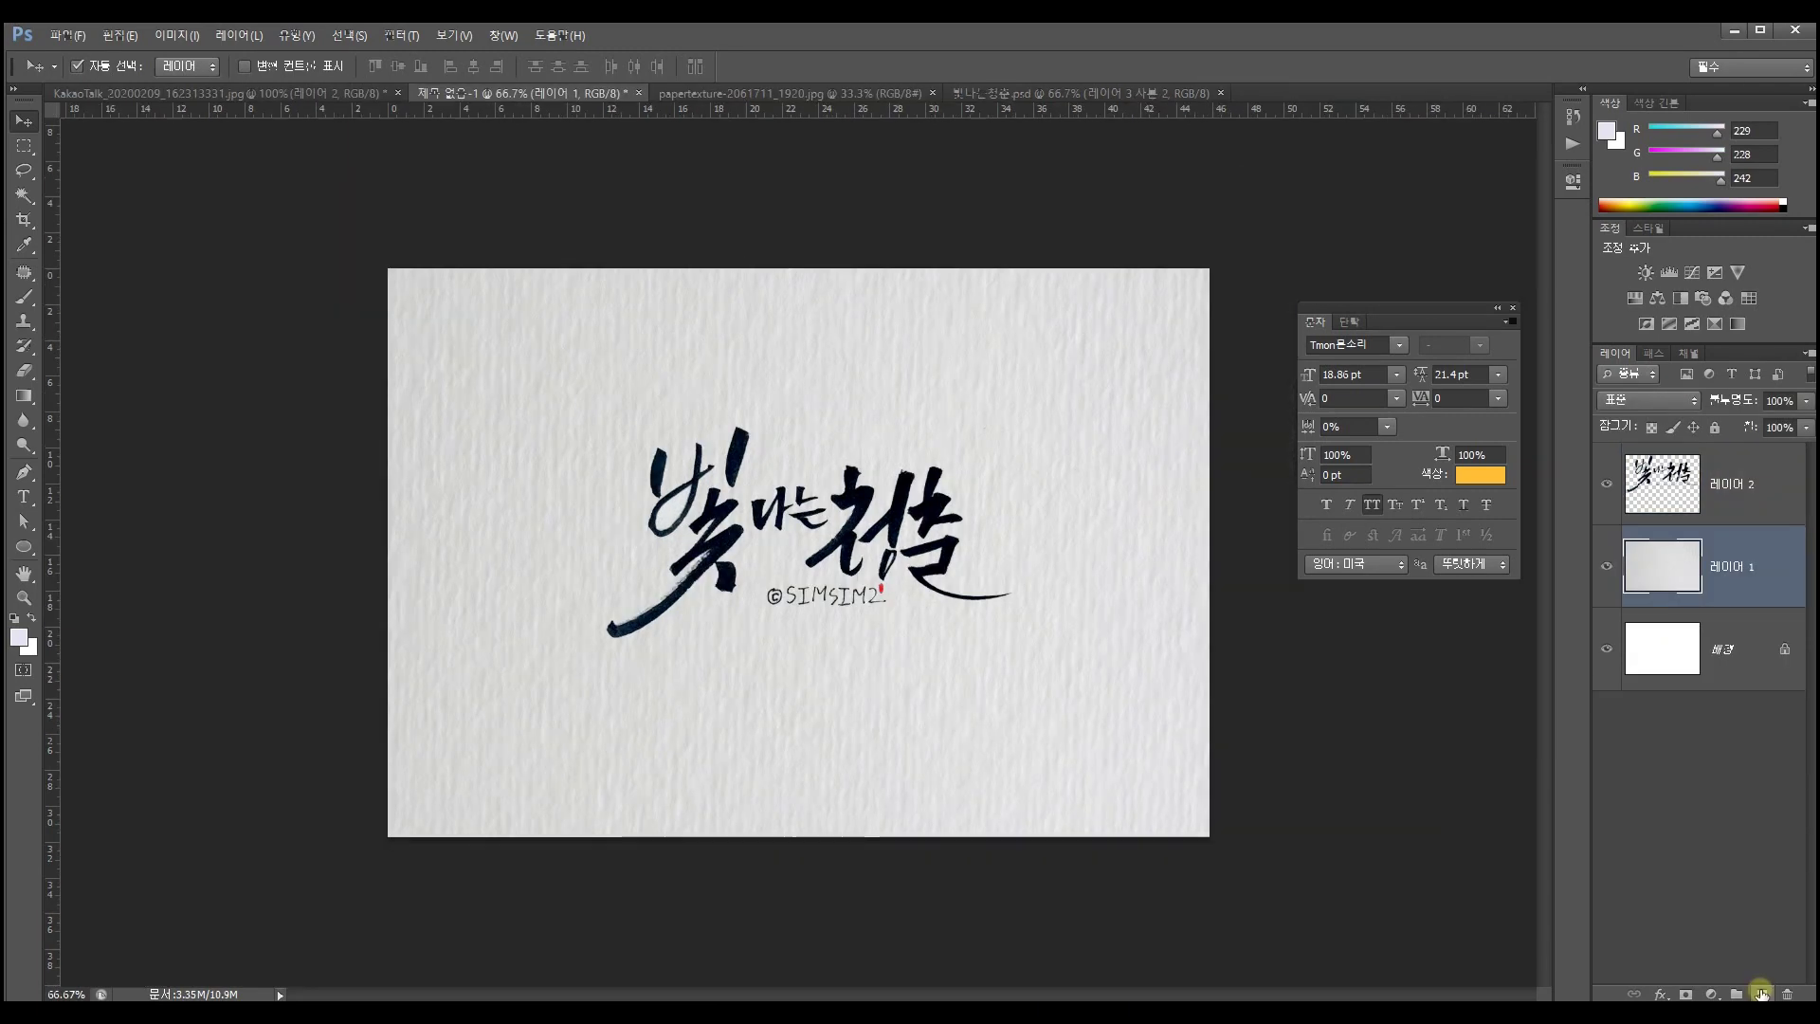
Add a new layer 레이어 3 filled with white and bring up its Layer Style dialog
{"action": "left_click", "coordinate": [1762, 993]}
{"action": "left_click", "coordinate": [1761, 994]}
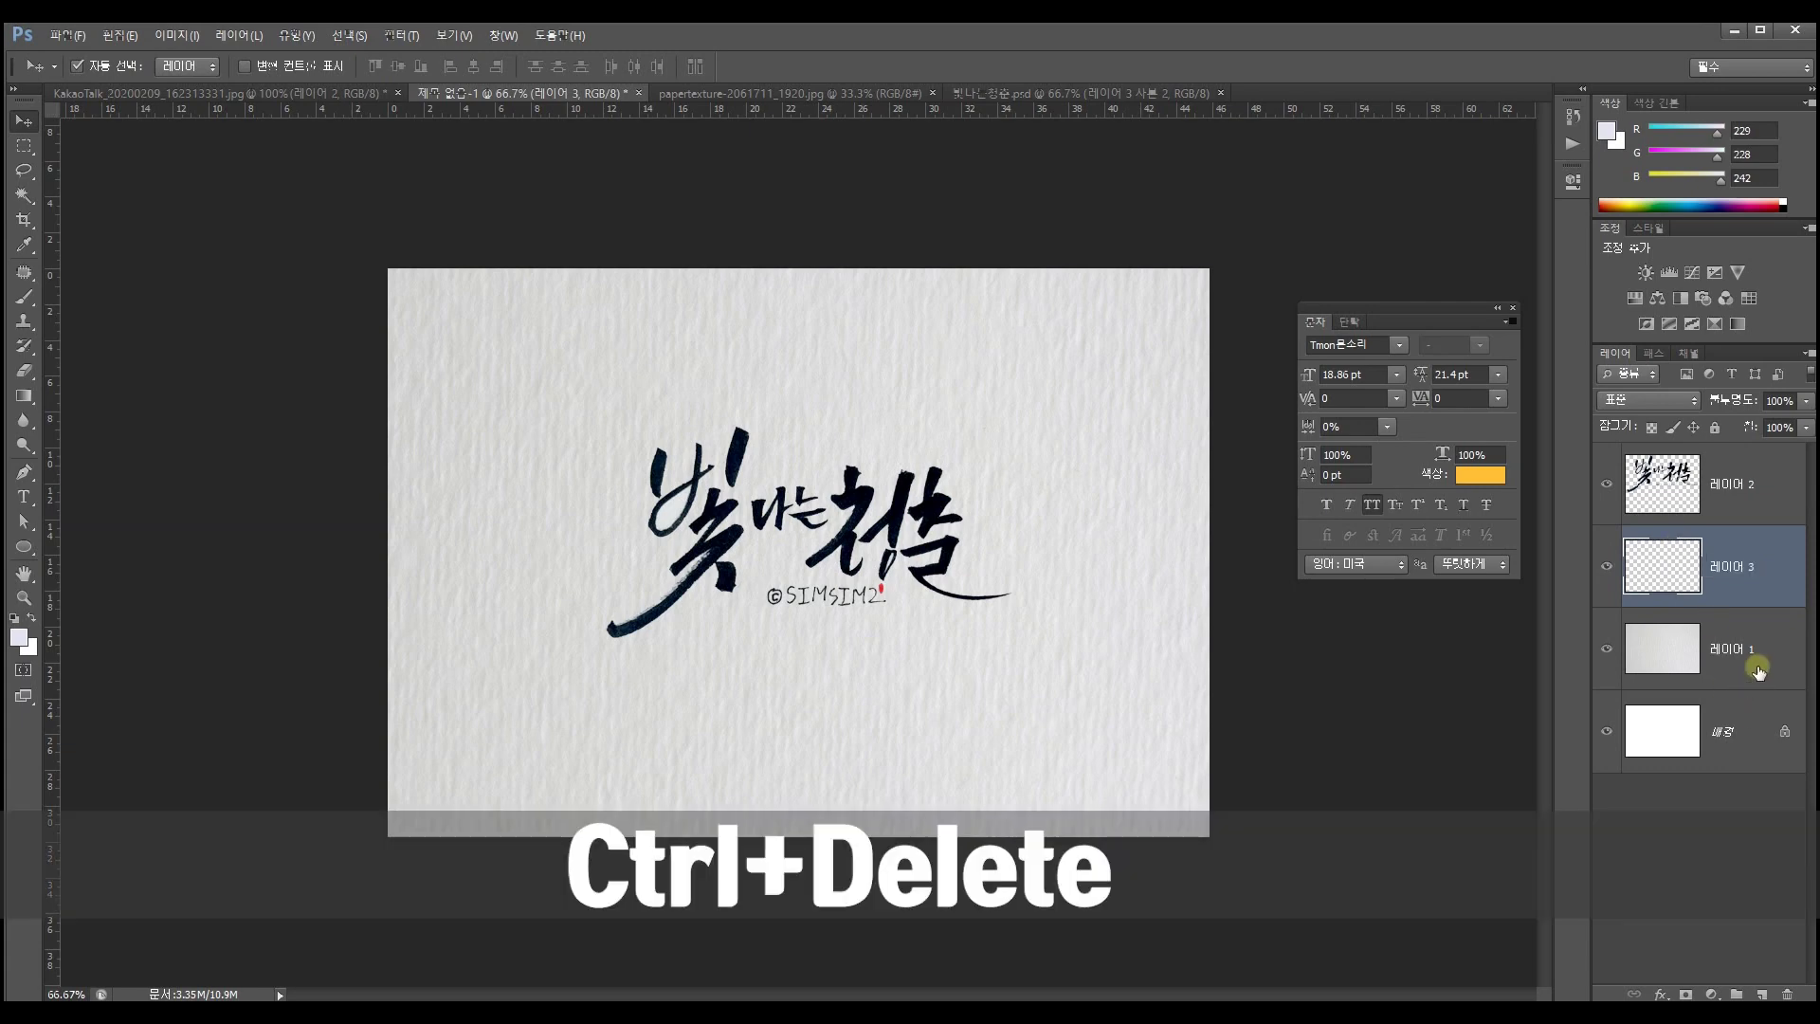
{"action": "key", "text": "ctrl+Delete"}
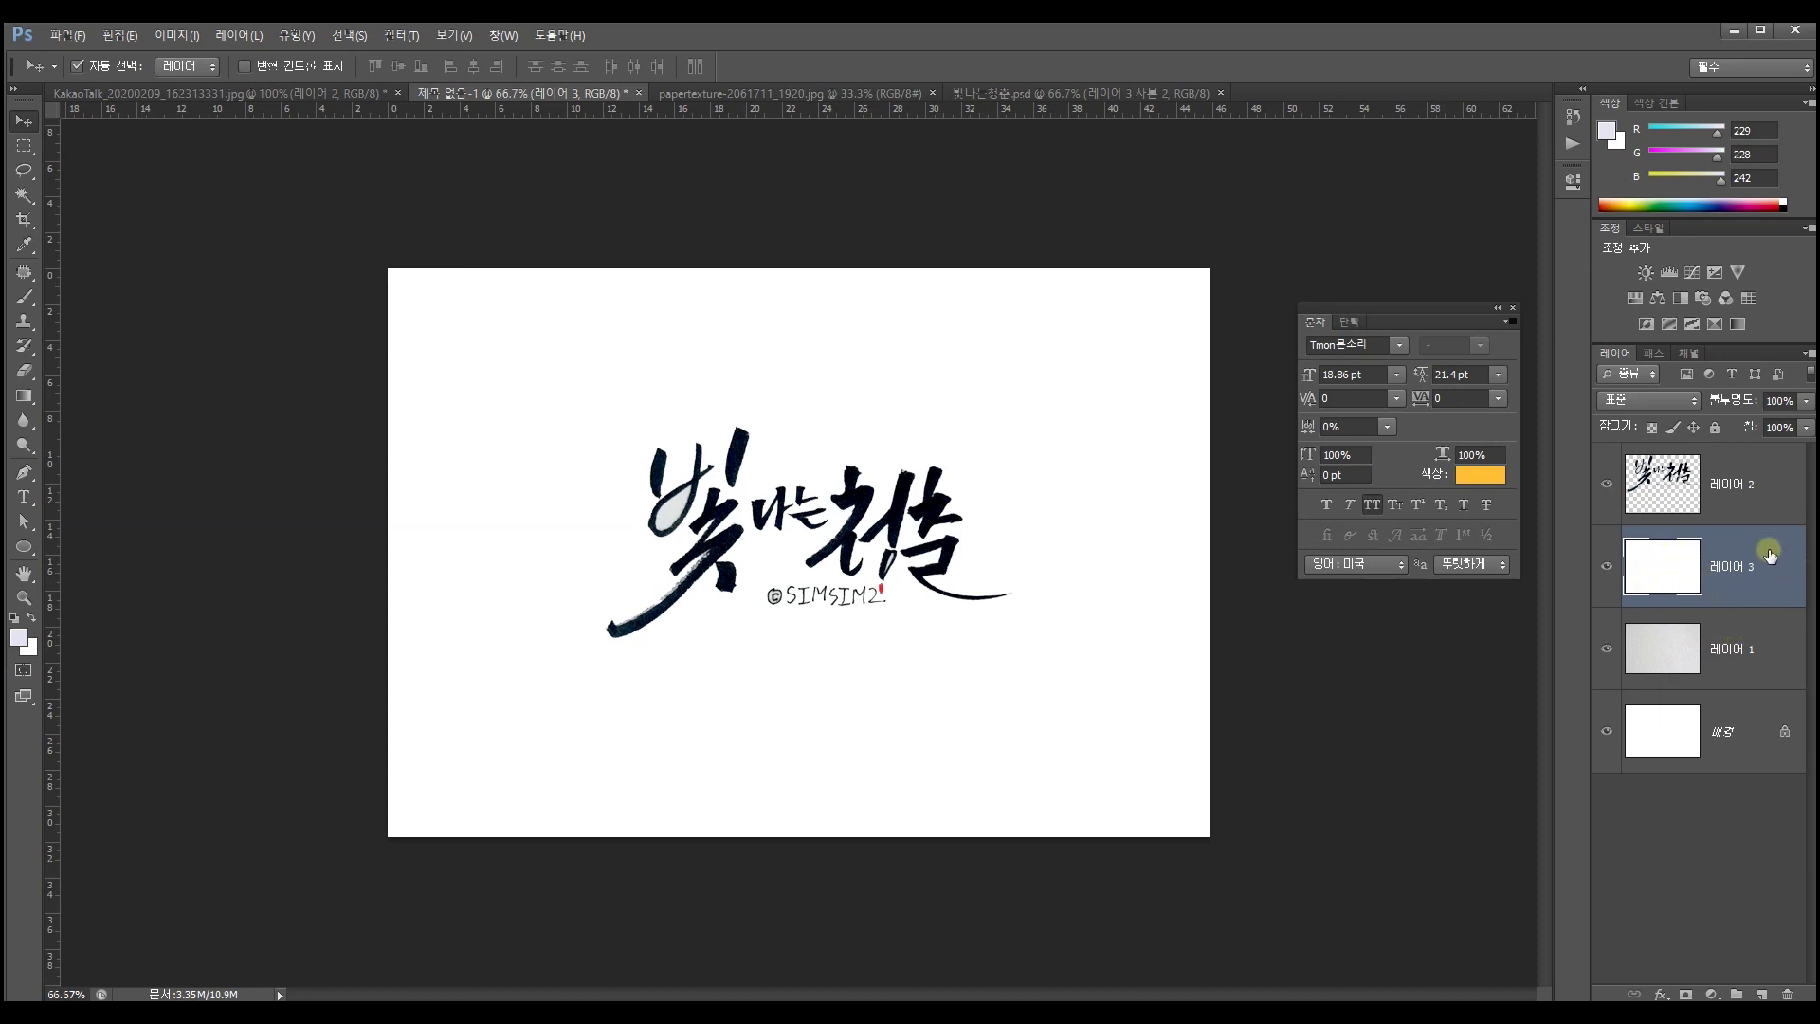
{"action": "double_click", "coordinate": [1769, 555]}
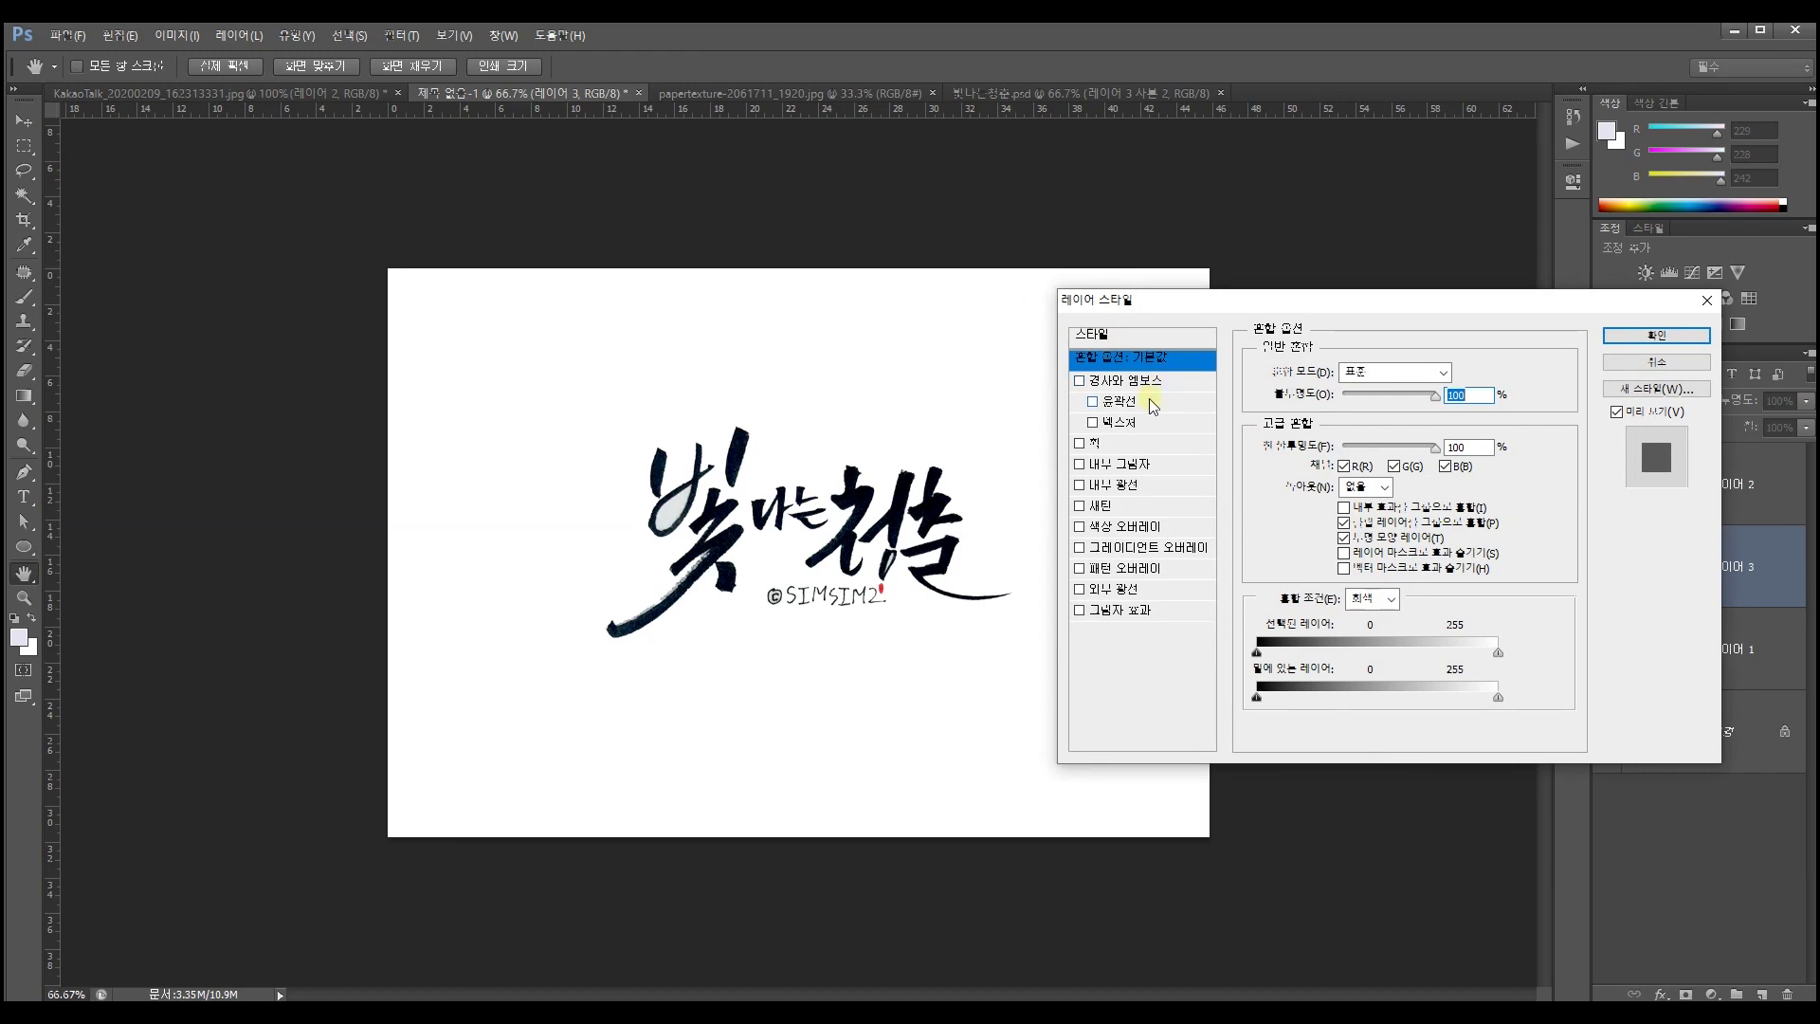
Enable Color Overlay with the pinkish red ff6969 as its colour
{"action": "left_click", "coordinate": [1155, 529]}
{"action": "left_click", "coordinate": [1472, 373]}
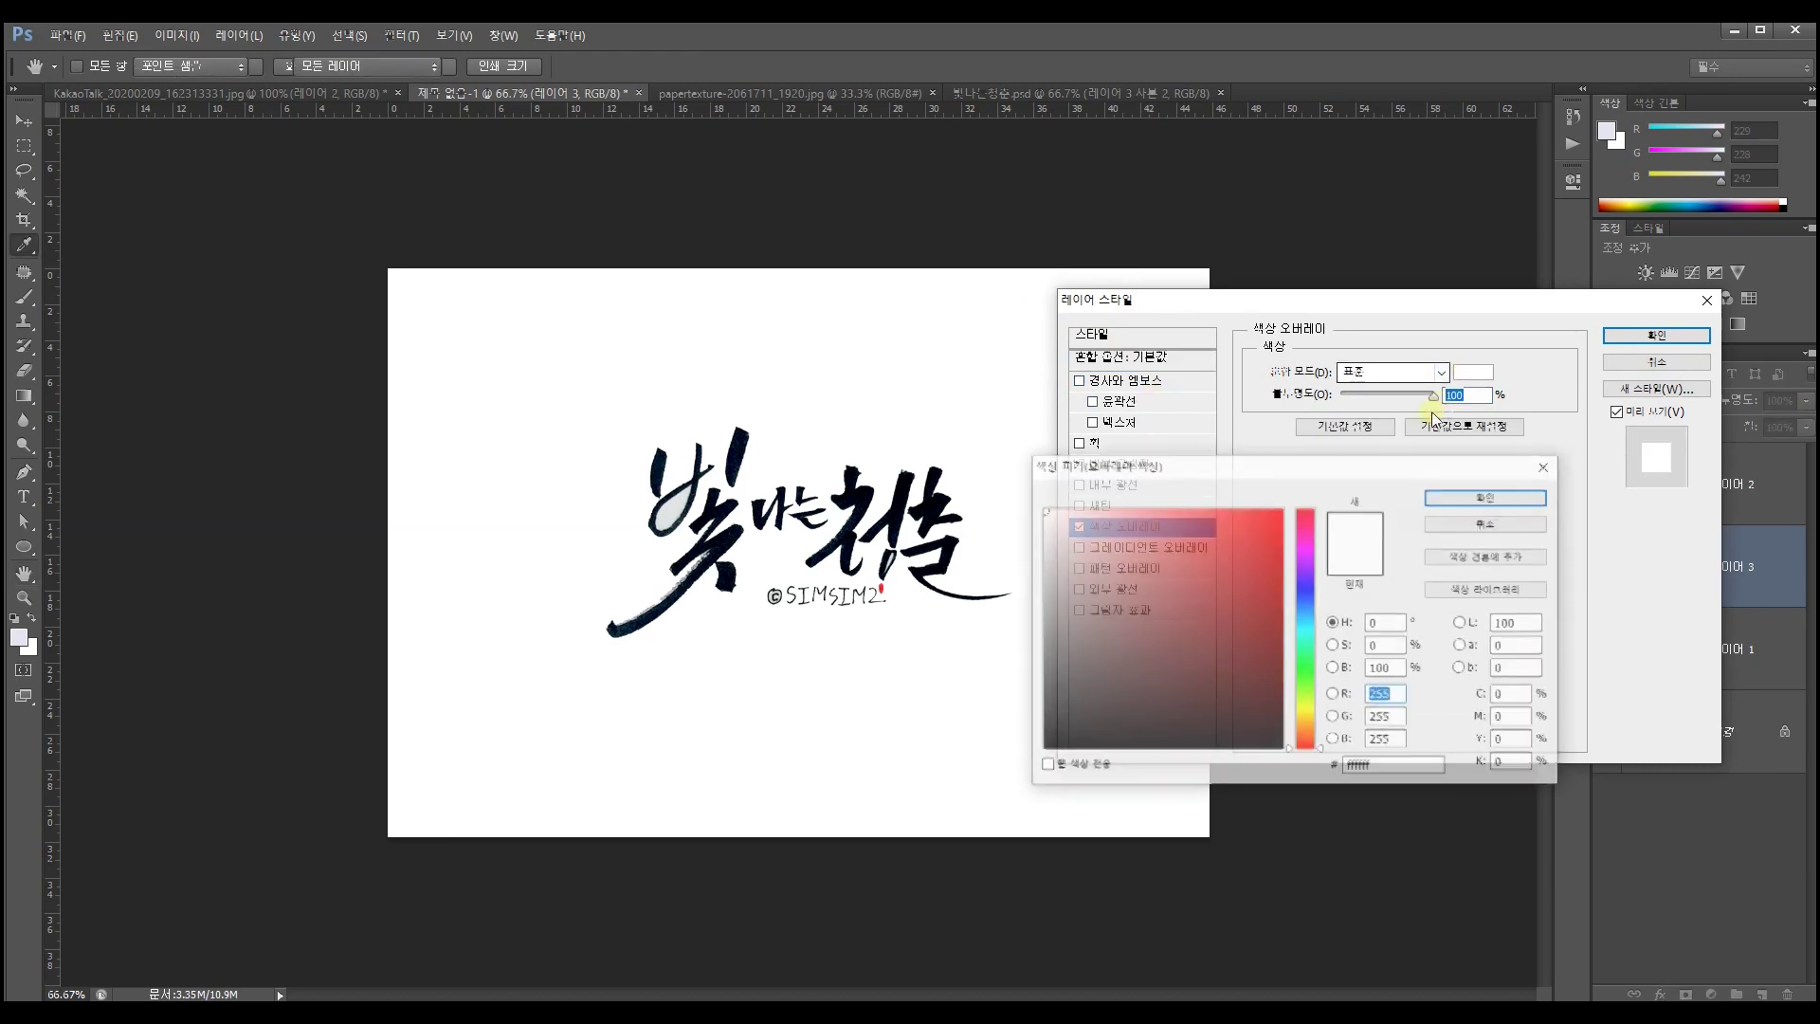
{"action": "left_click_drag", "start_coordinate": [1195, 559], "coordinate": [1185, 505]}
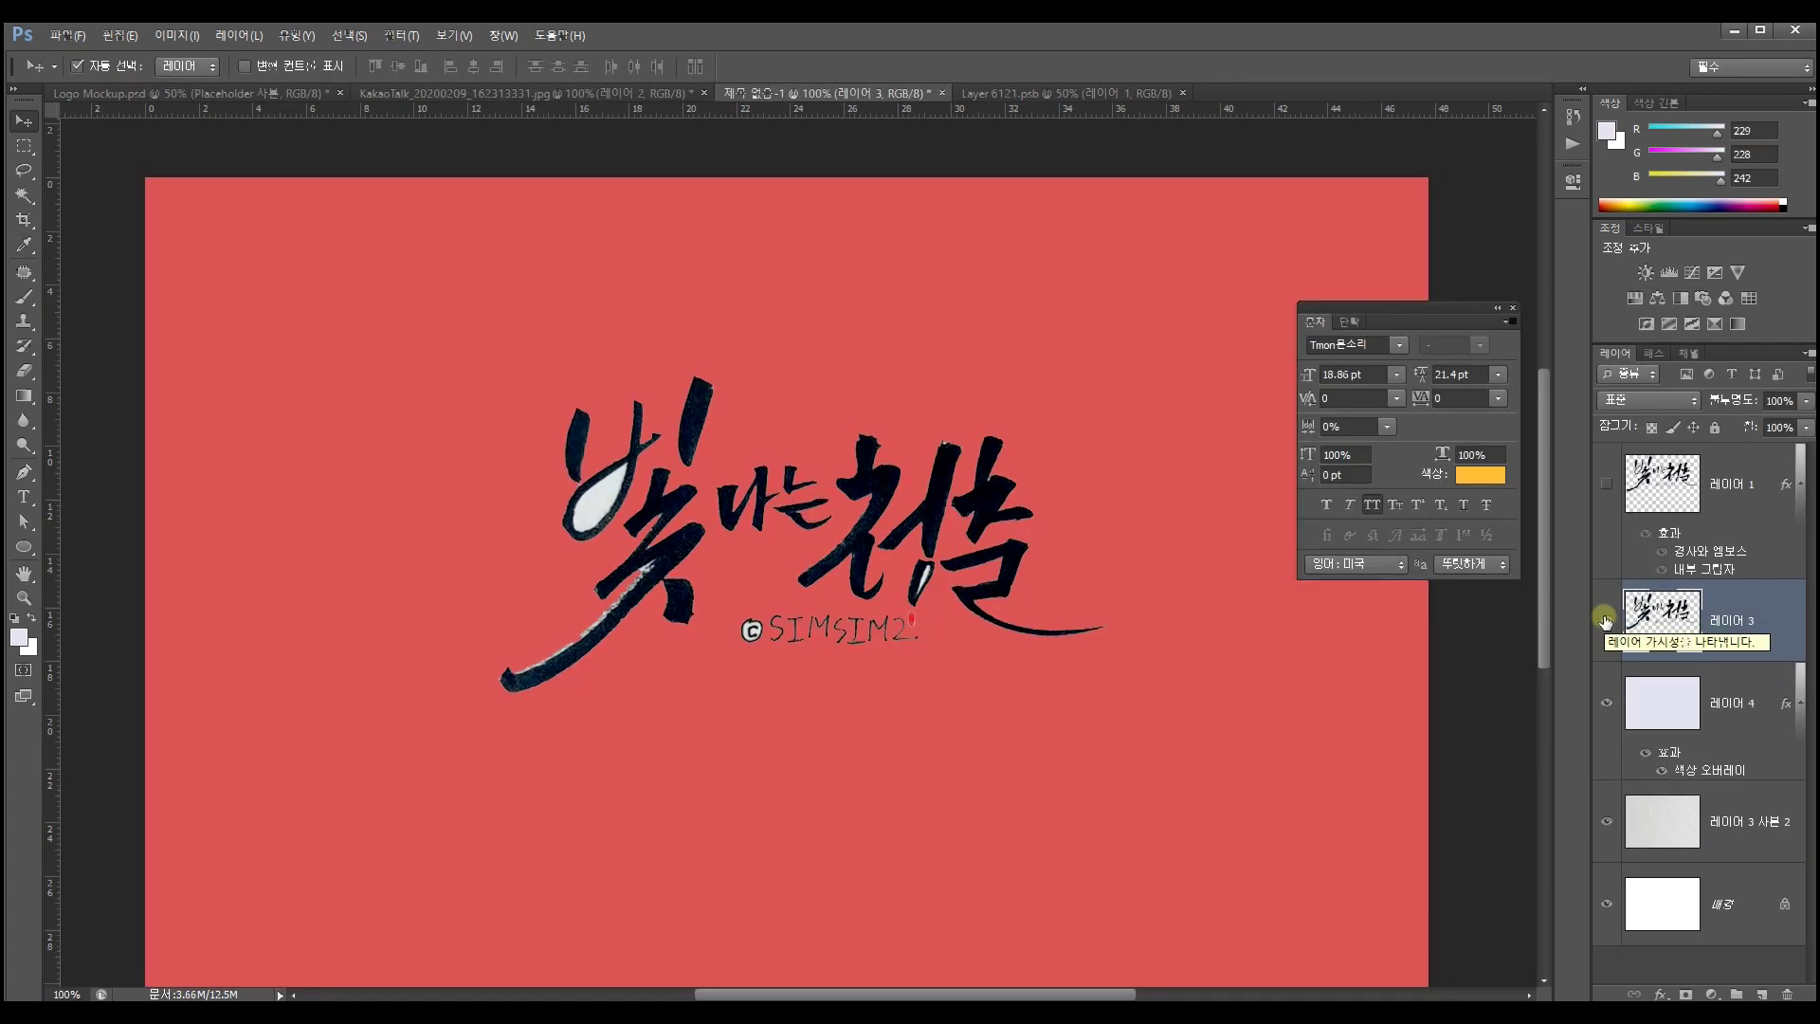
Show 레이어 3 again and zoom in on the first letter's edges
{"action": "left_click", "coordinate": [1605, 621]}
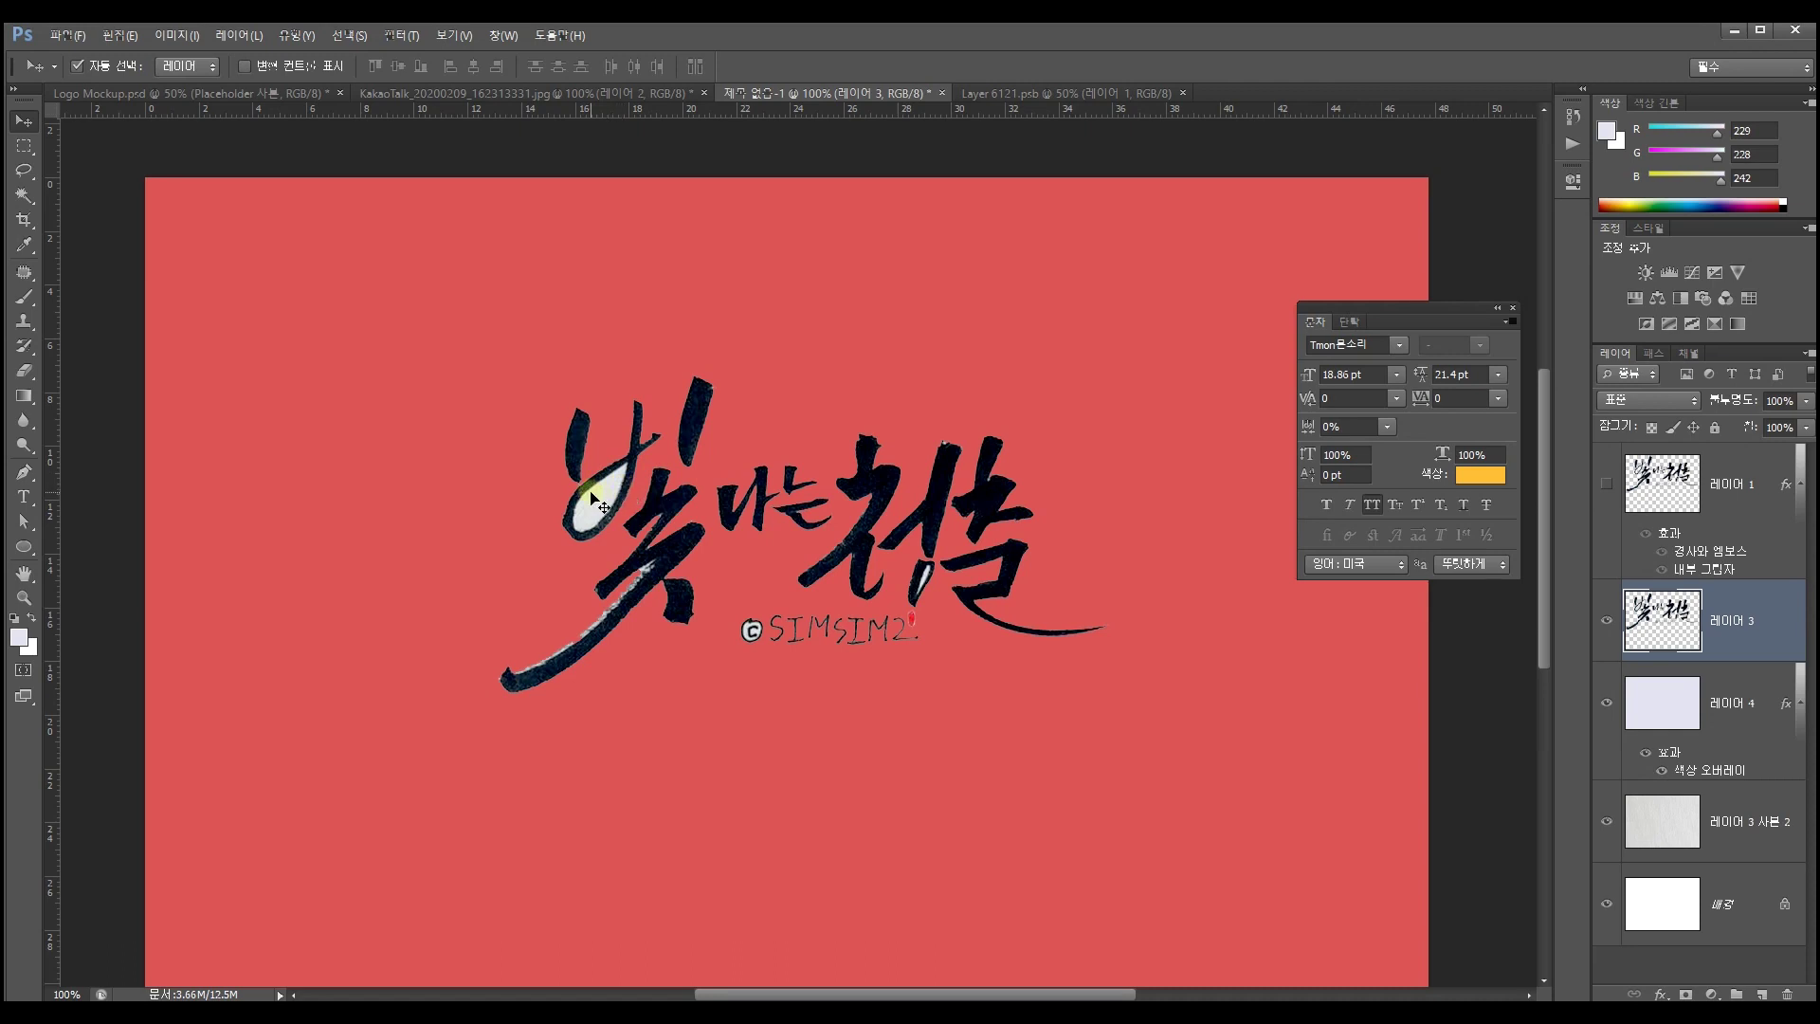
{"action": "key", "text": "ctrl+plus"}
{"action": "key", "text": "ctrl+plus"}
{"action": "mouse_move", "coordinate": [590, 487]}
{"action": "left_mouse_down"}
{"action": "mouse_move", "coordinate": [1009, 509]}
{"action": "mouse_move", "coordinate": [1021, 538]}
{"action": "left_mouse_up"}
Magic-wand the white patch inside the first letter's loop and delete it
{"action": "left_click", "coordinate": [25, 199]}
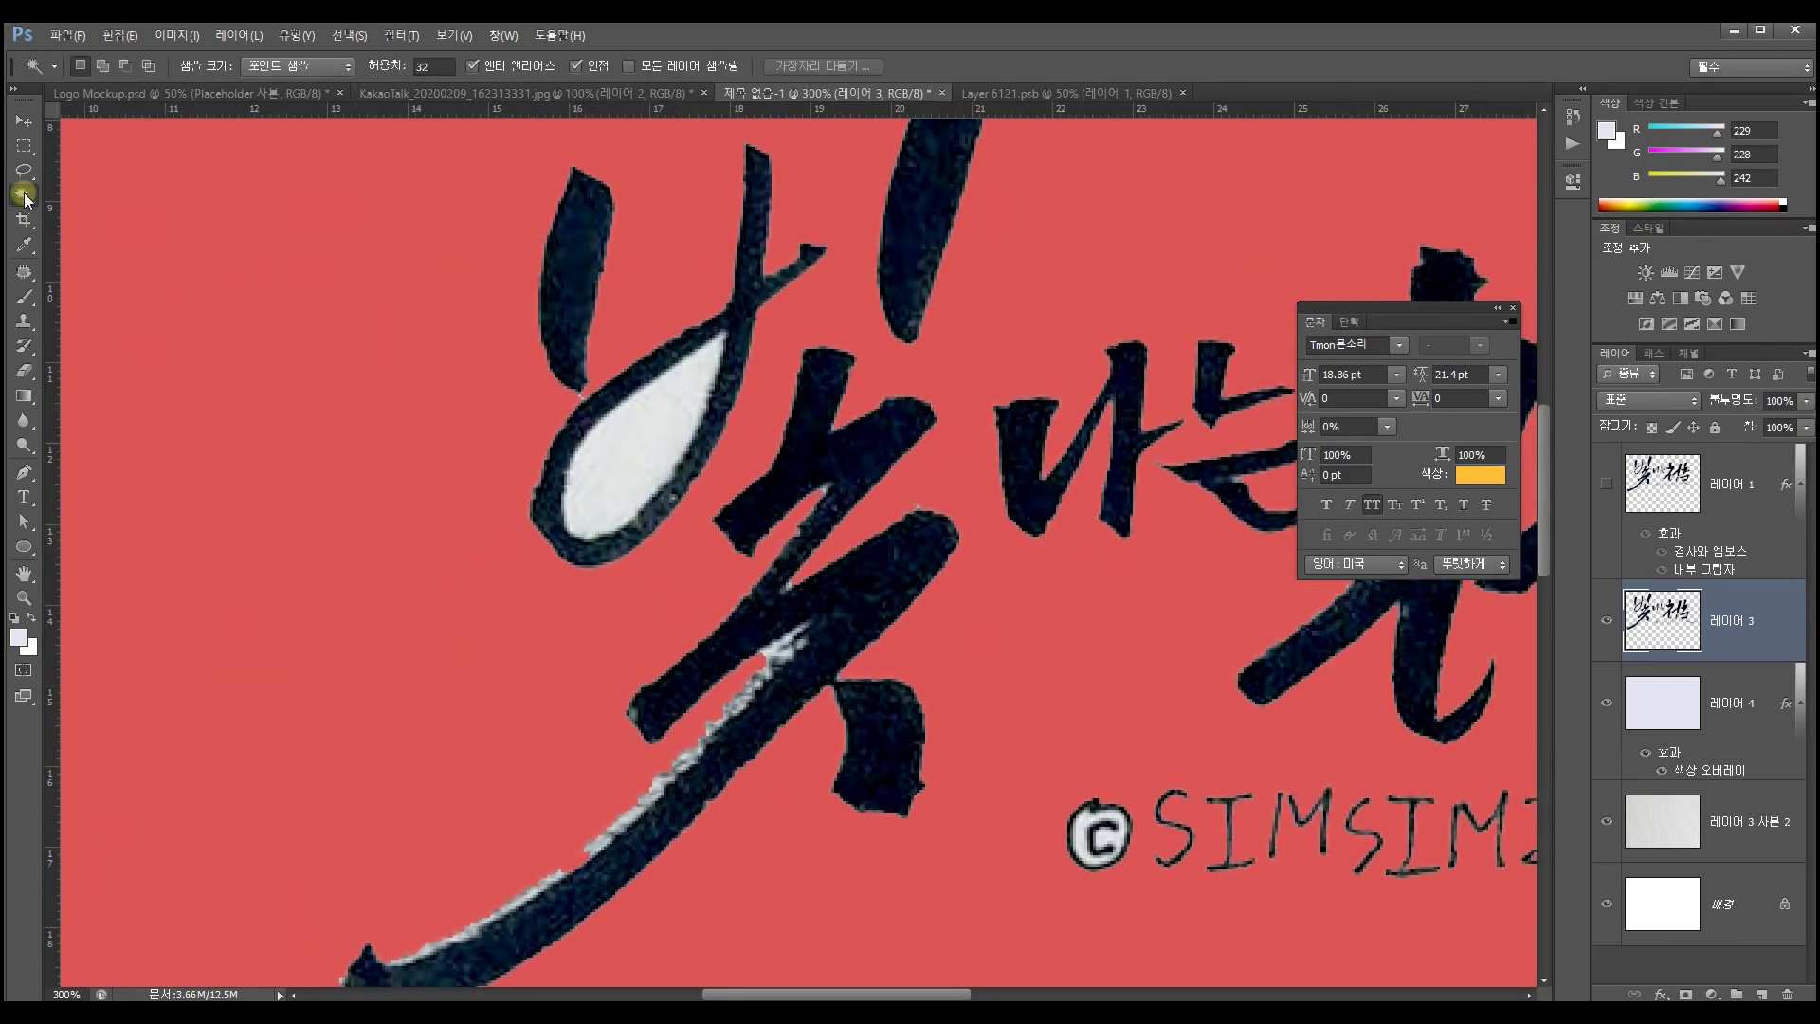
{"action": "left_click", "coordinate": [632, 441]}
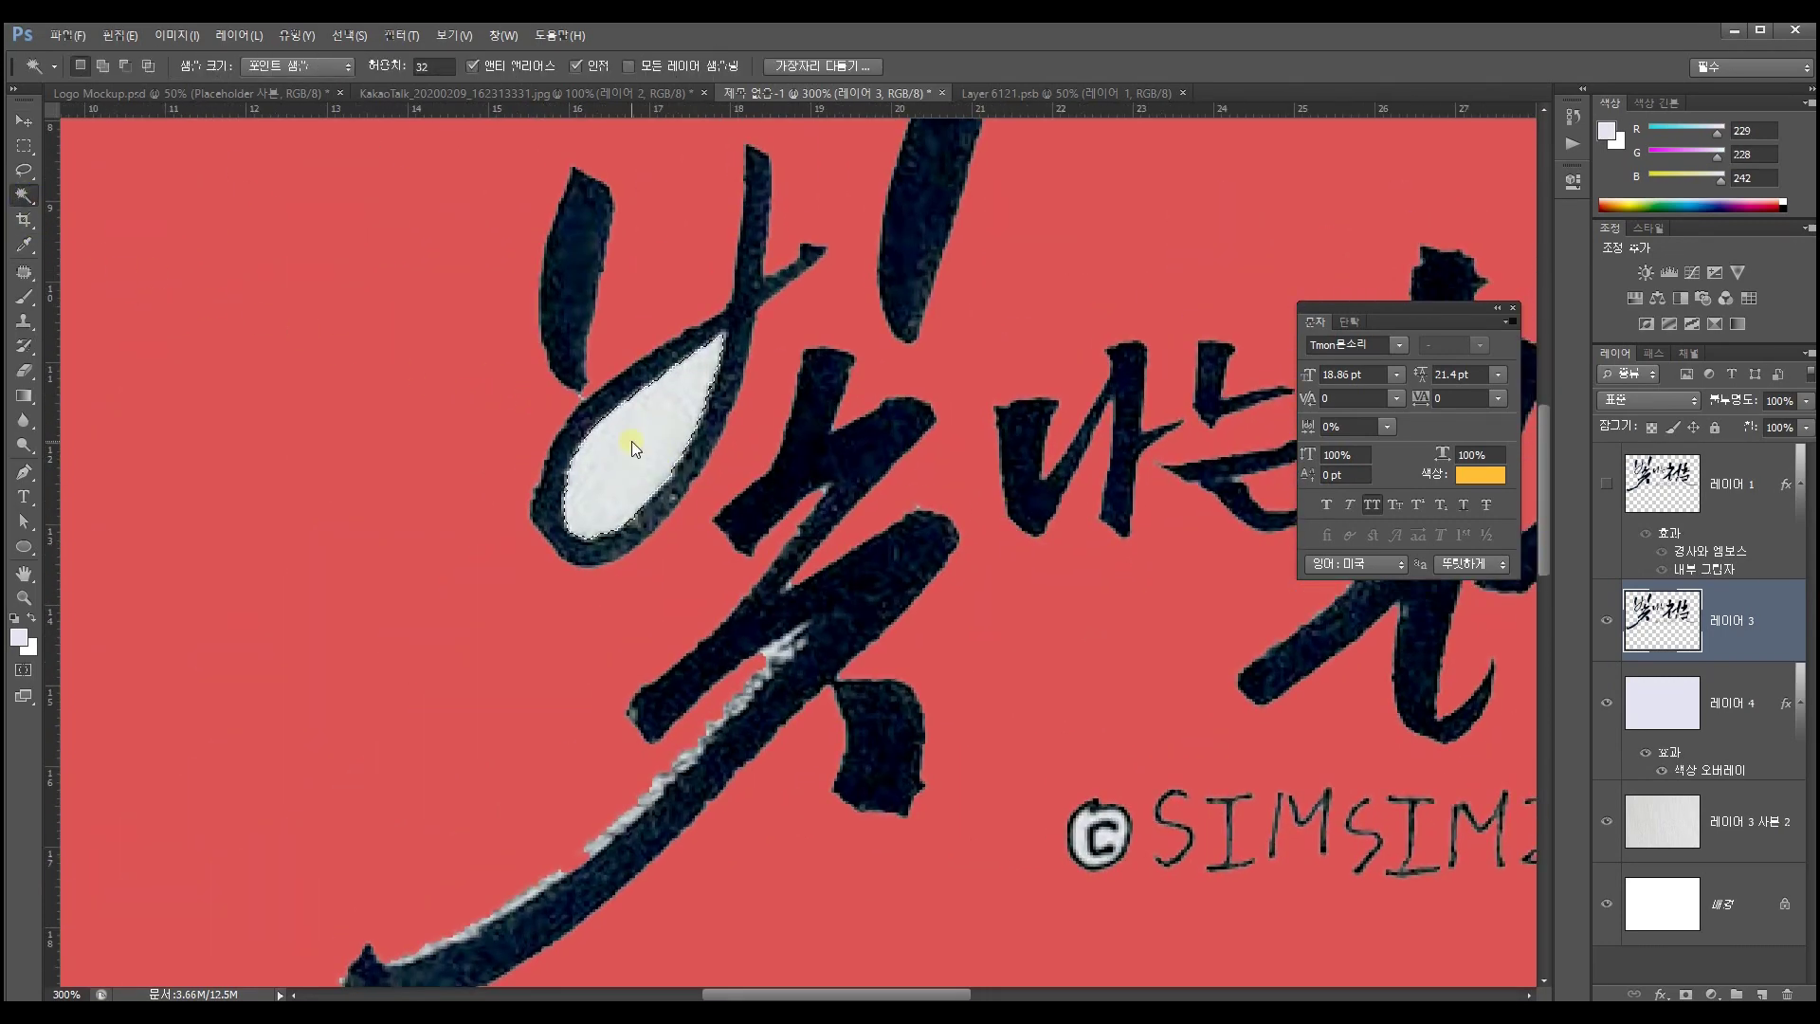
{"action": "key", "text": "Delete"}
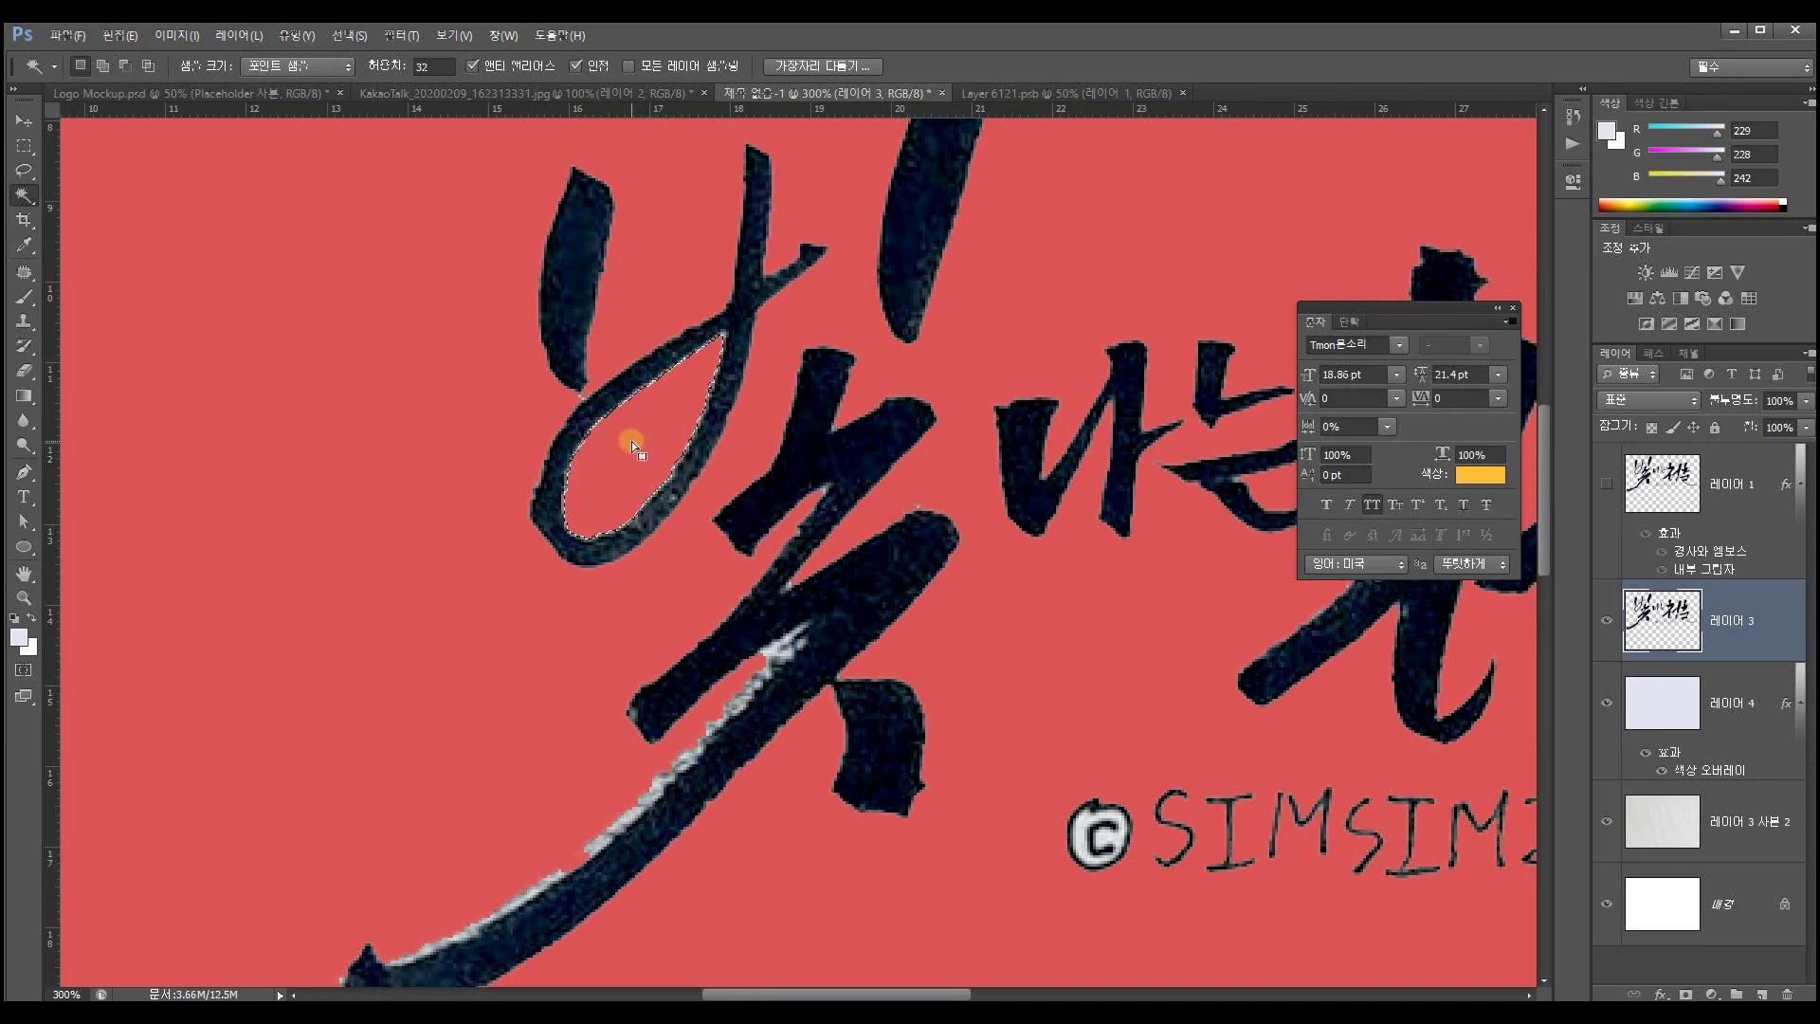
{"action": "left_click", "coordinate": [785, 542]}
{"action": "key", "text": "ctrl+d"}
Delete the grey fringes along the long stroke and its lower part
{"action": "scroll", "coordinate": [764, 669], "scroll_direction": "down", "scroll_amount": 1}
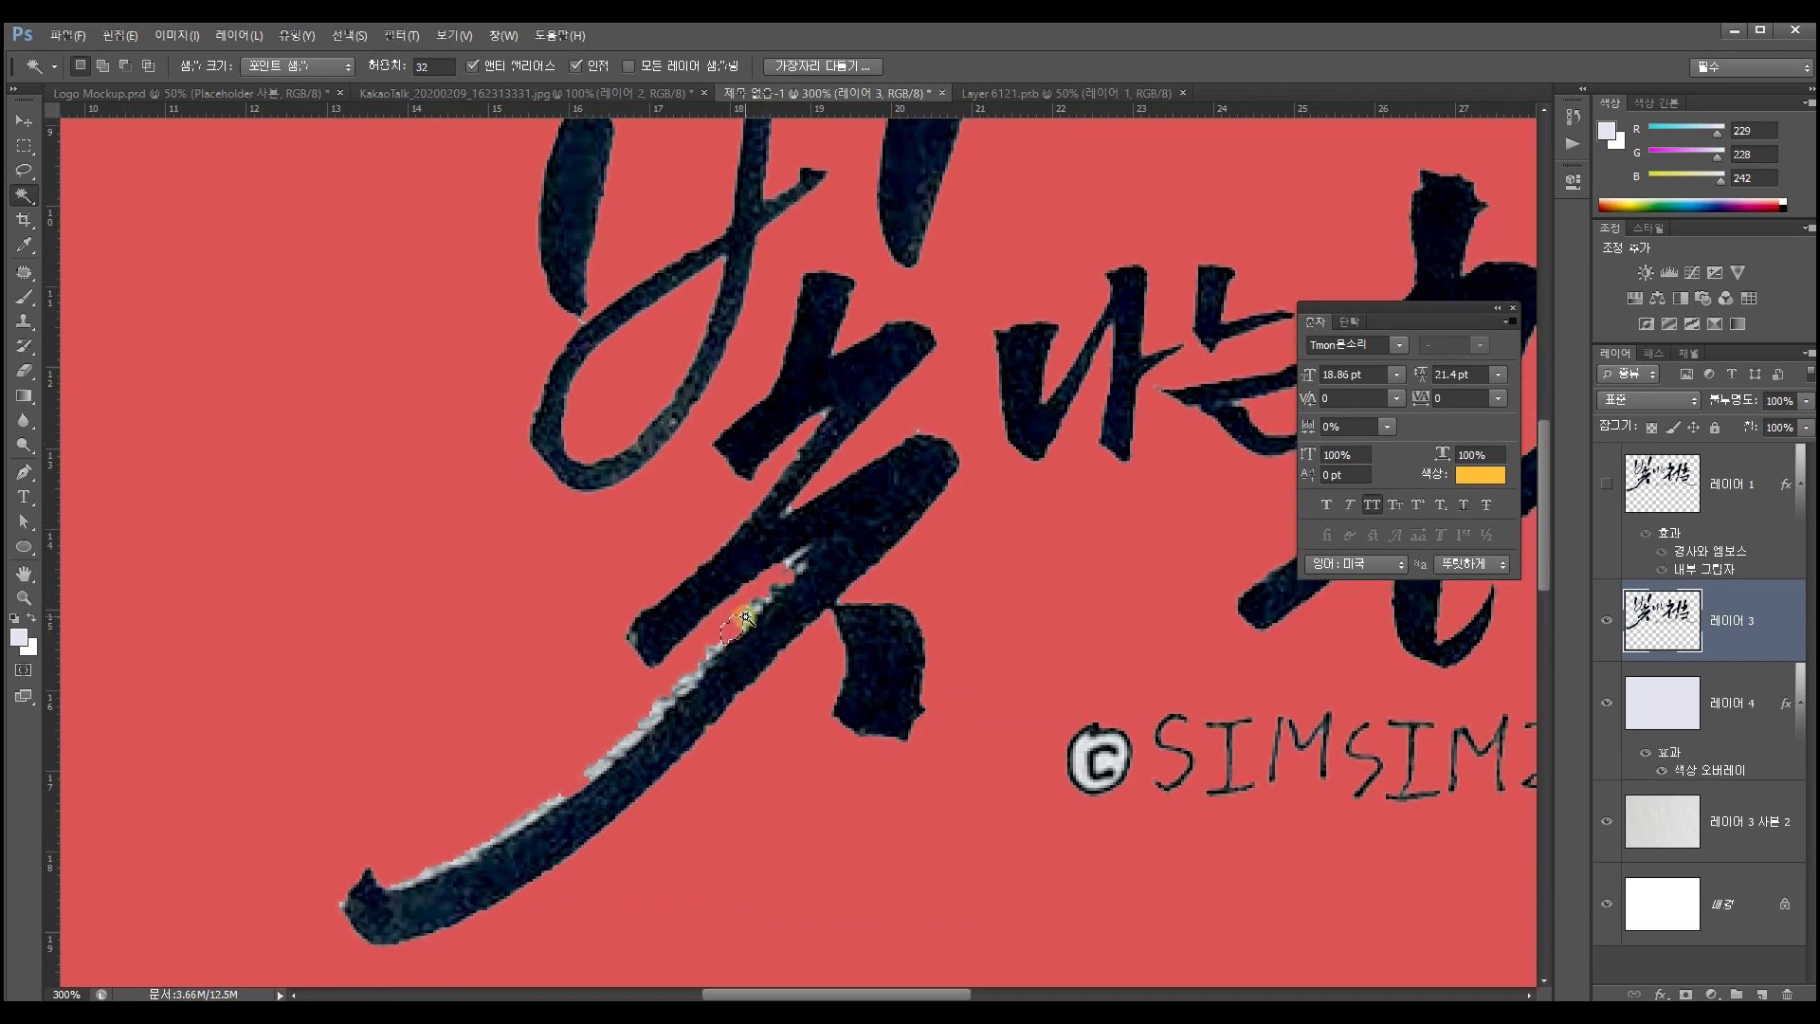
{"action": "left_click", "coordinate": [679, 702]}
{"action": "key", "text": "Delete"}
{"action": "key", "text": "ctrl+d"}
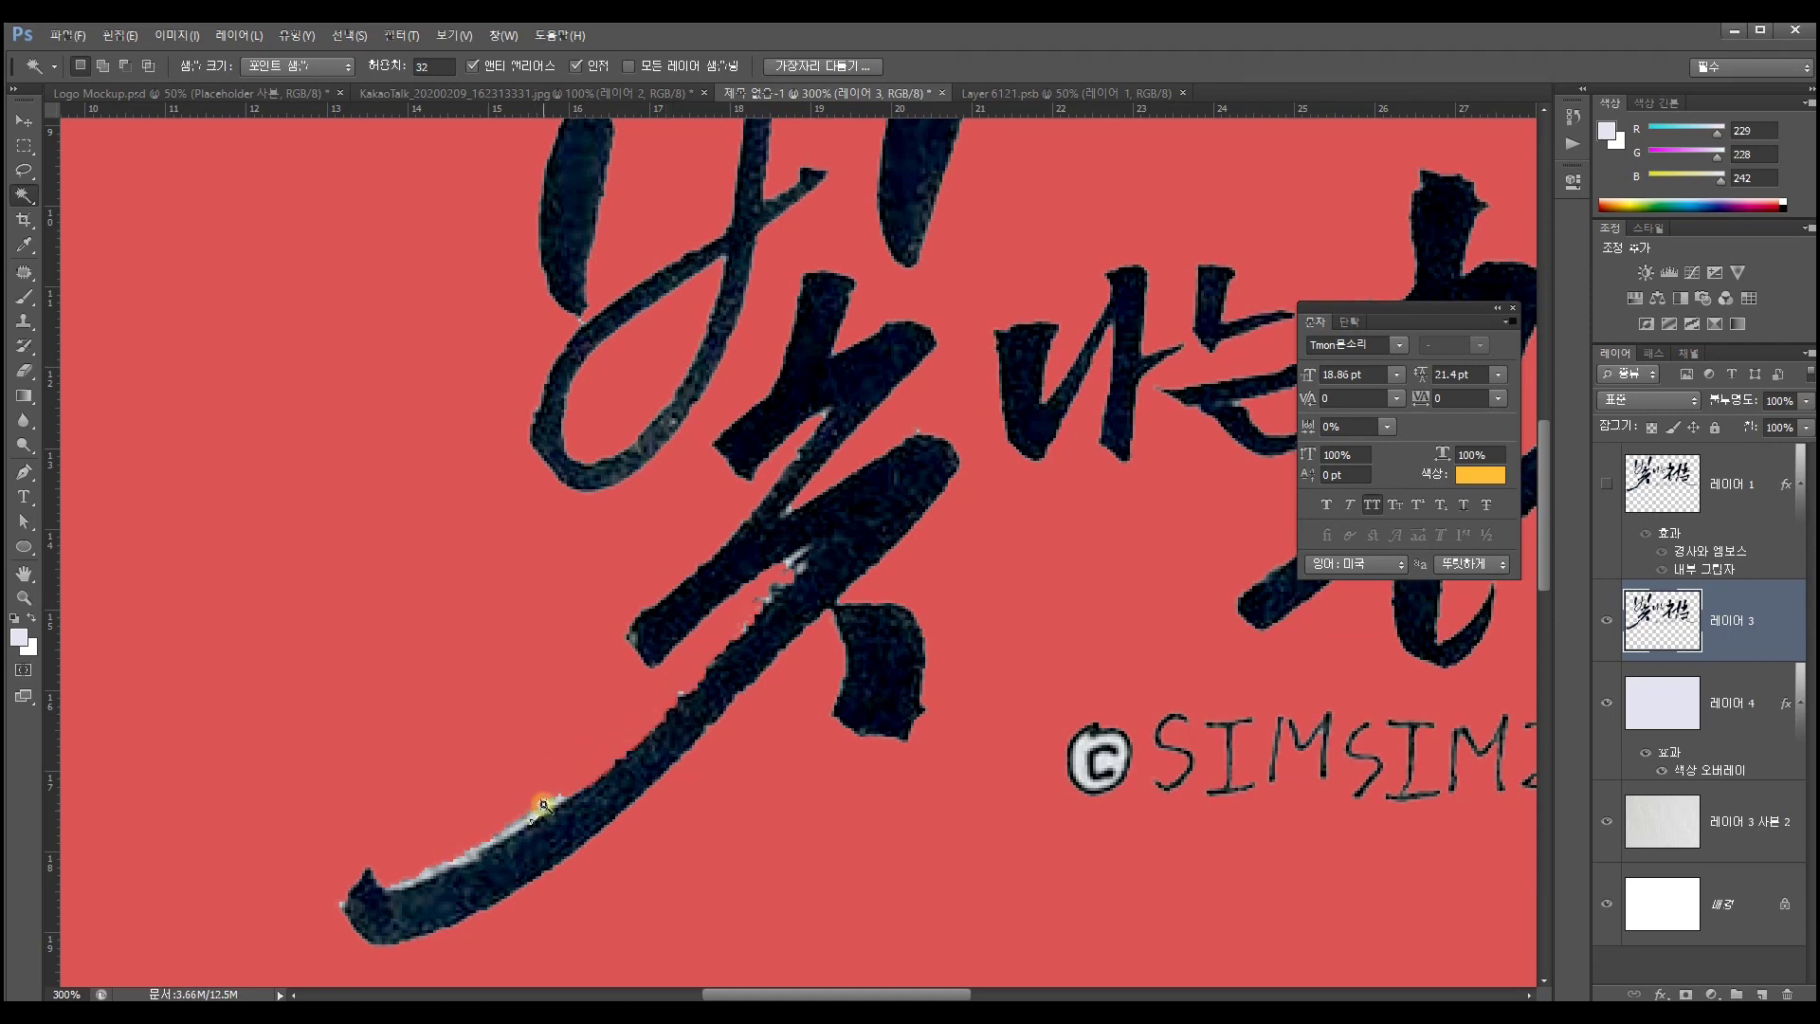
{"action": "key", "text": "Delete"}
{"action": "left_click", "coordinate": [433, 877]}
{"action": "key", "text": "Delete"}
{"action": "left_click", "coordinate": [615, 700]}
Erase the white streak in the right-hand stroke and the white inside the © symbol
{"action": "left_click_drag", "start_coordinate": [1107, 422], "coordinate": [637, 446]}
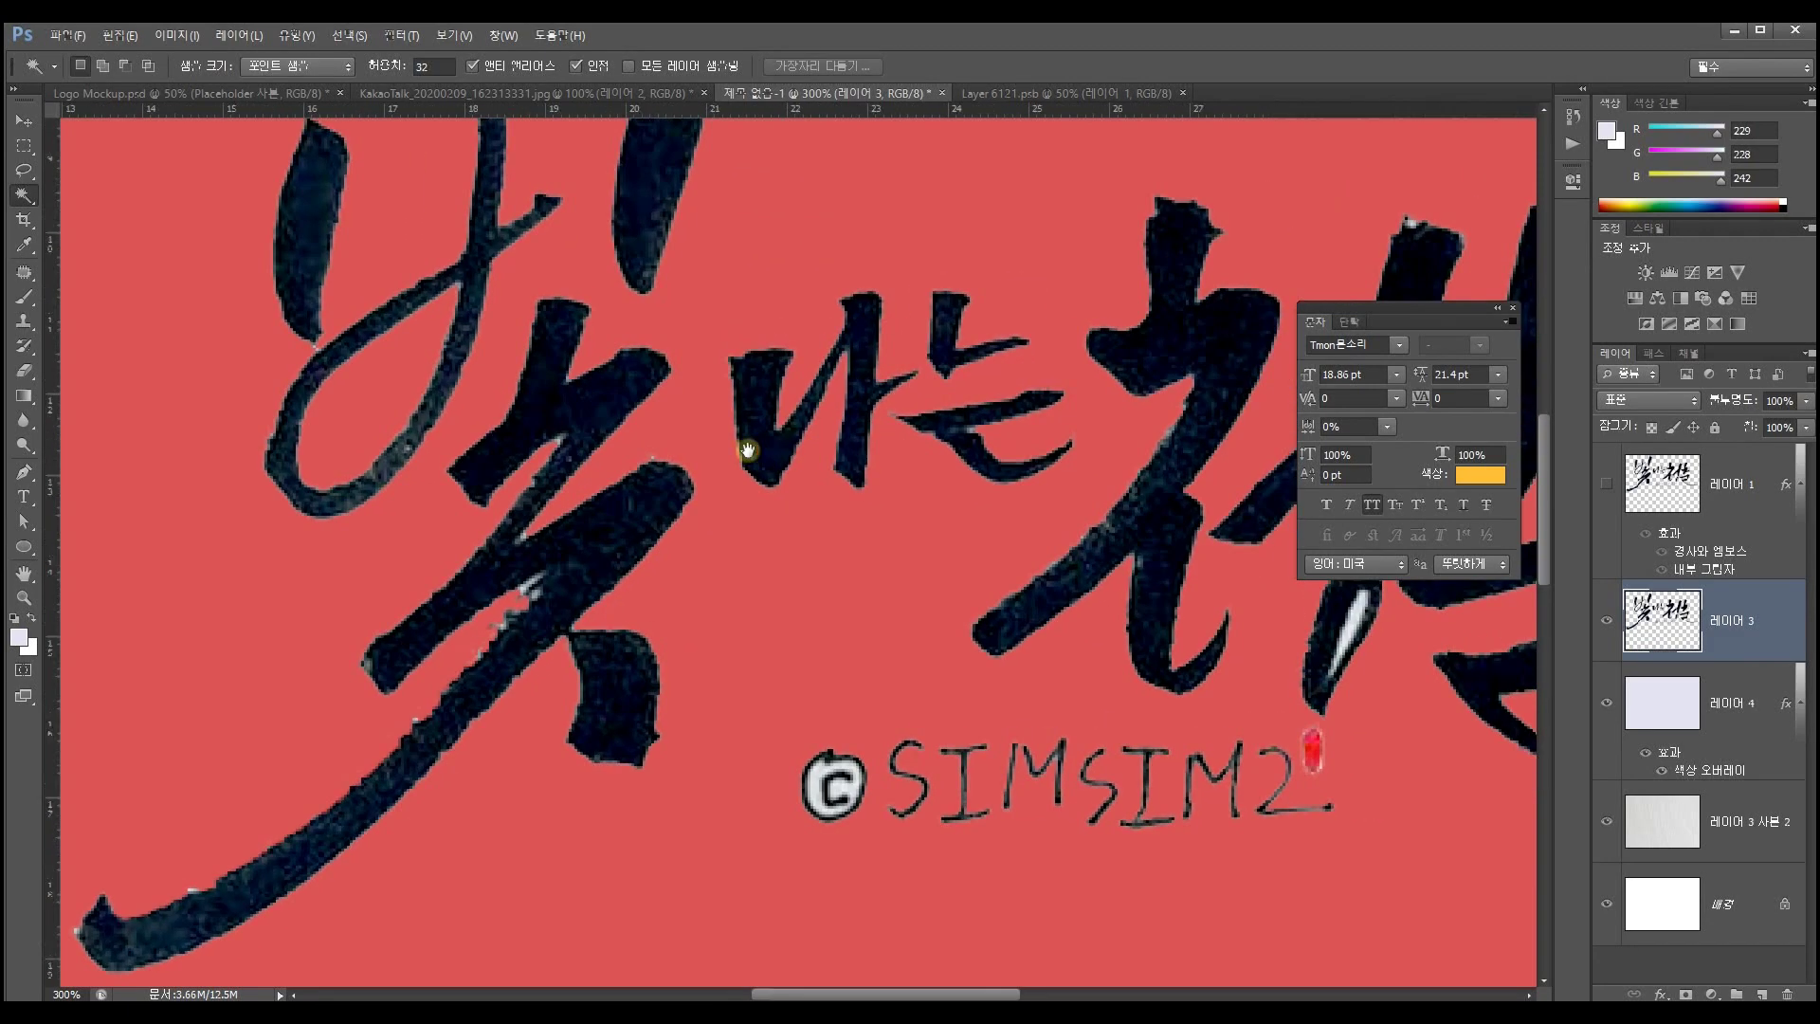
{"action": "left_click", "coordinate": [1150, 611]}
{"action": "left_click", "coordinate": [1154, 618]}
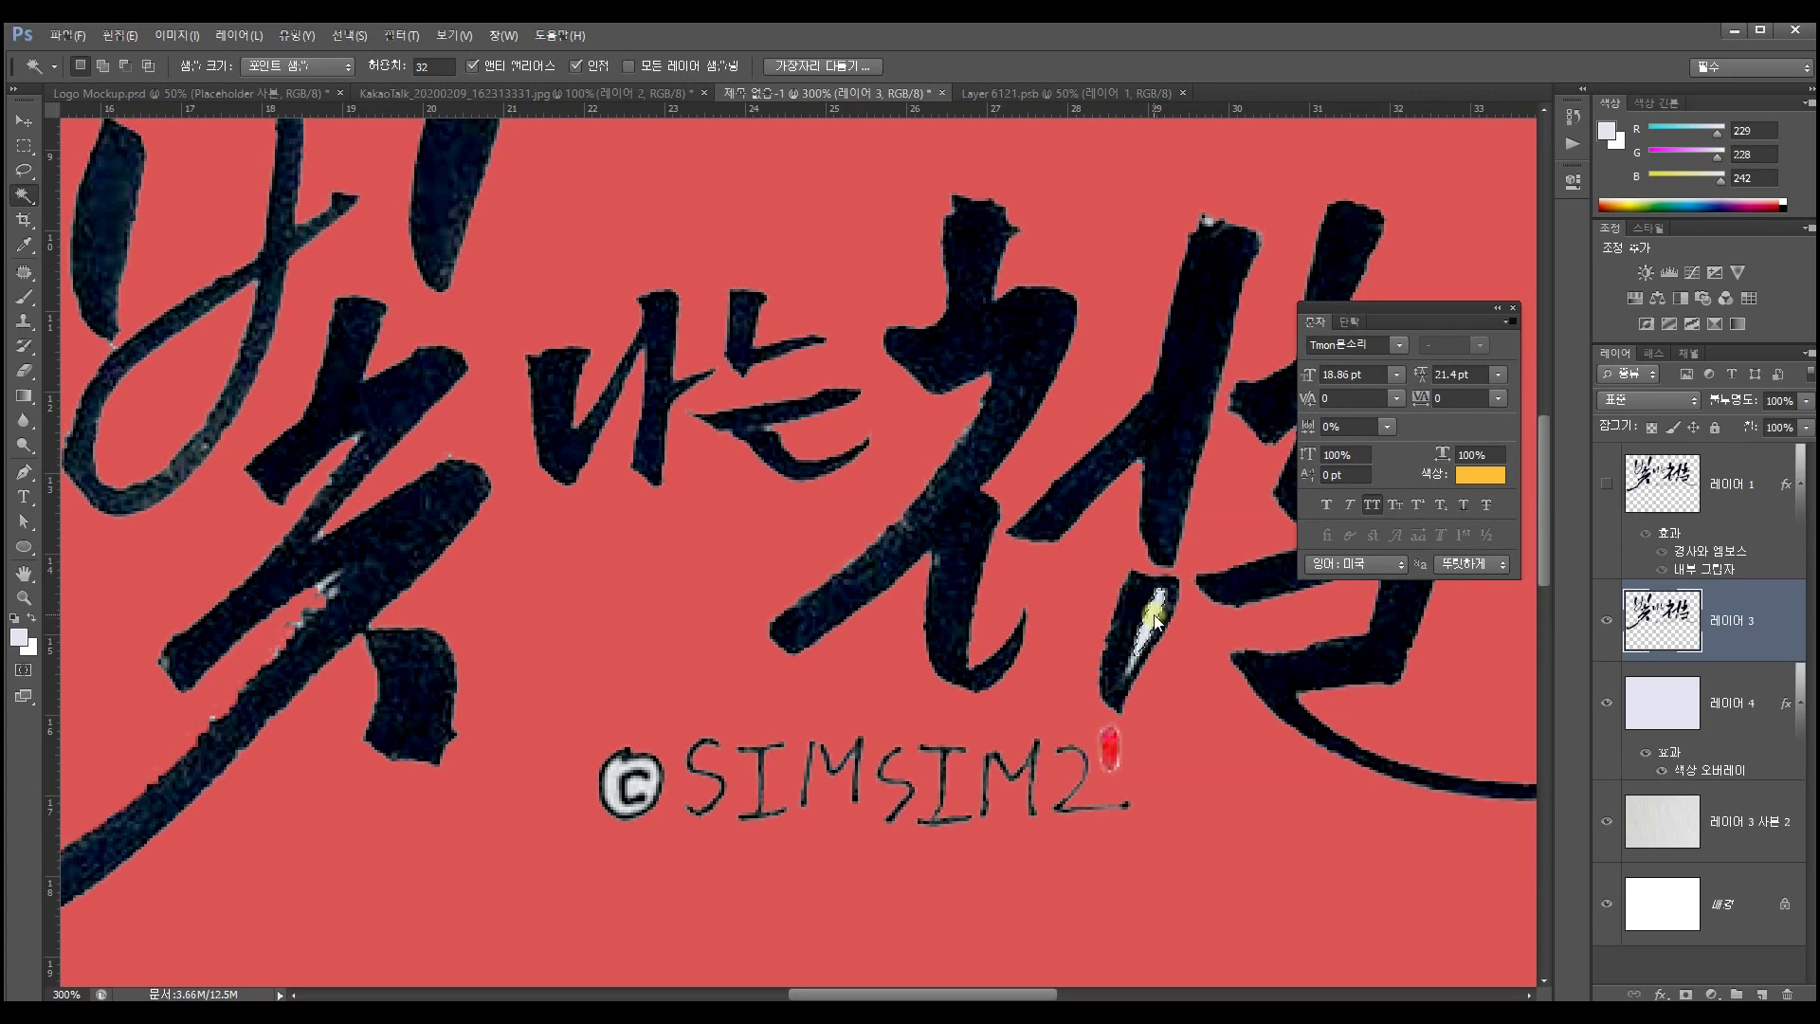
{"action": "key", "text": "Delete"}
{"action": "left_click", "coordinate": [1122, 686]}
{"action": "left_click", "coordinate": [618, 770]}
{"action": "key", "text": "Delete"}
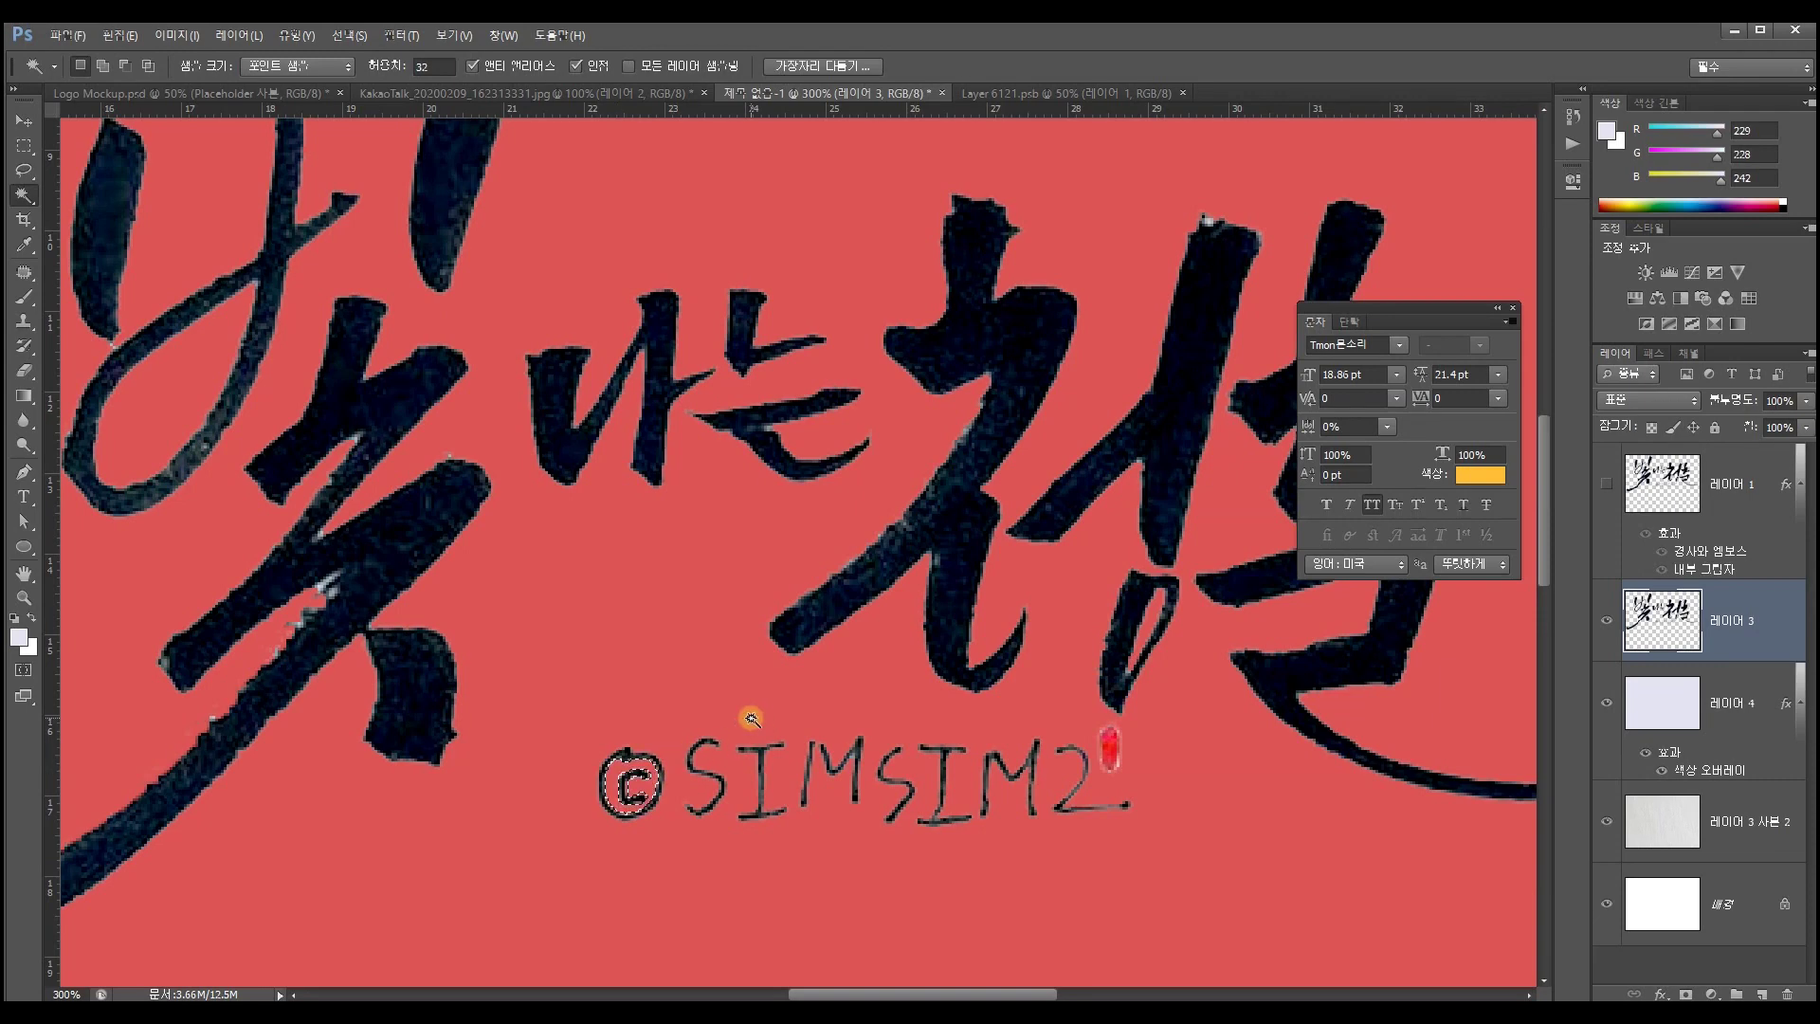
{"action": "key", "text": "ctrl+d"}
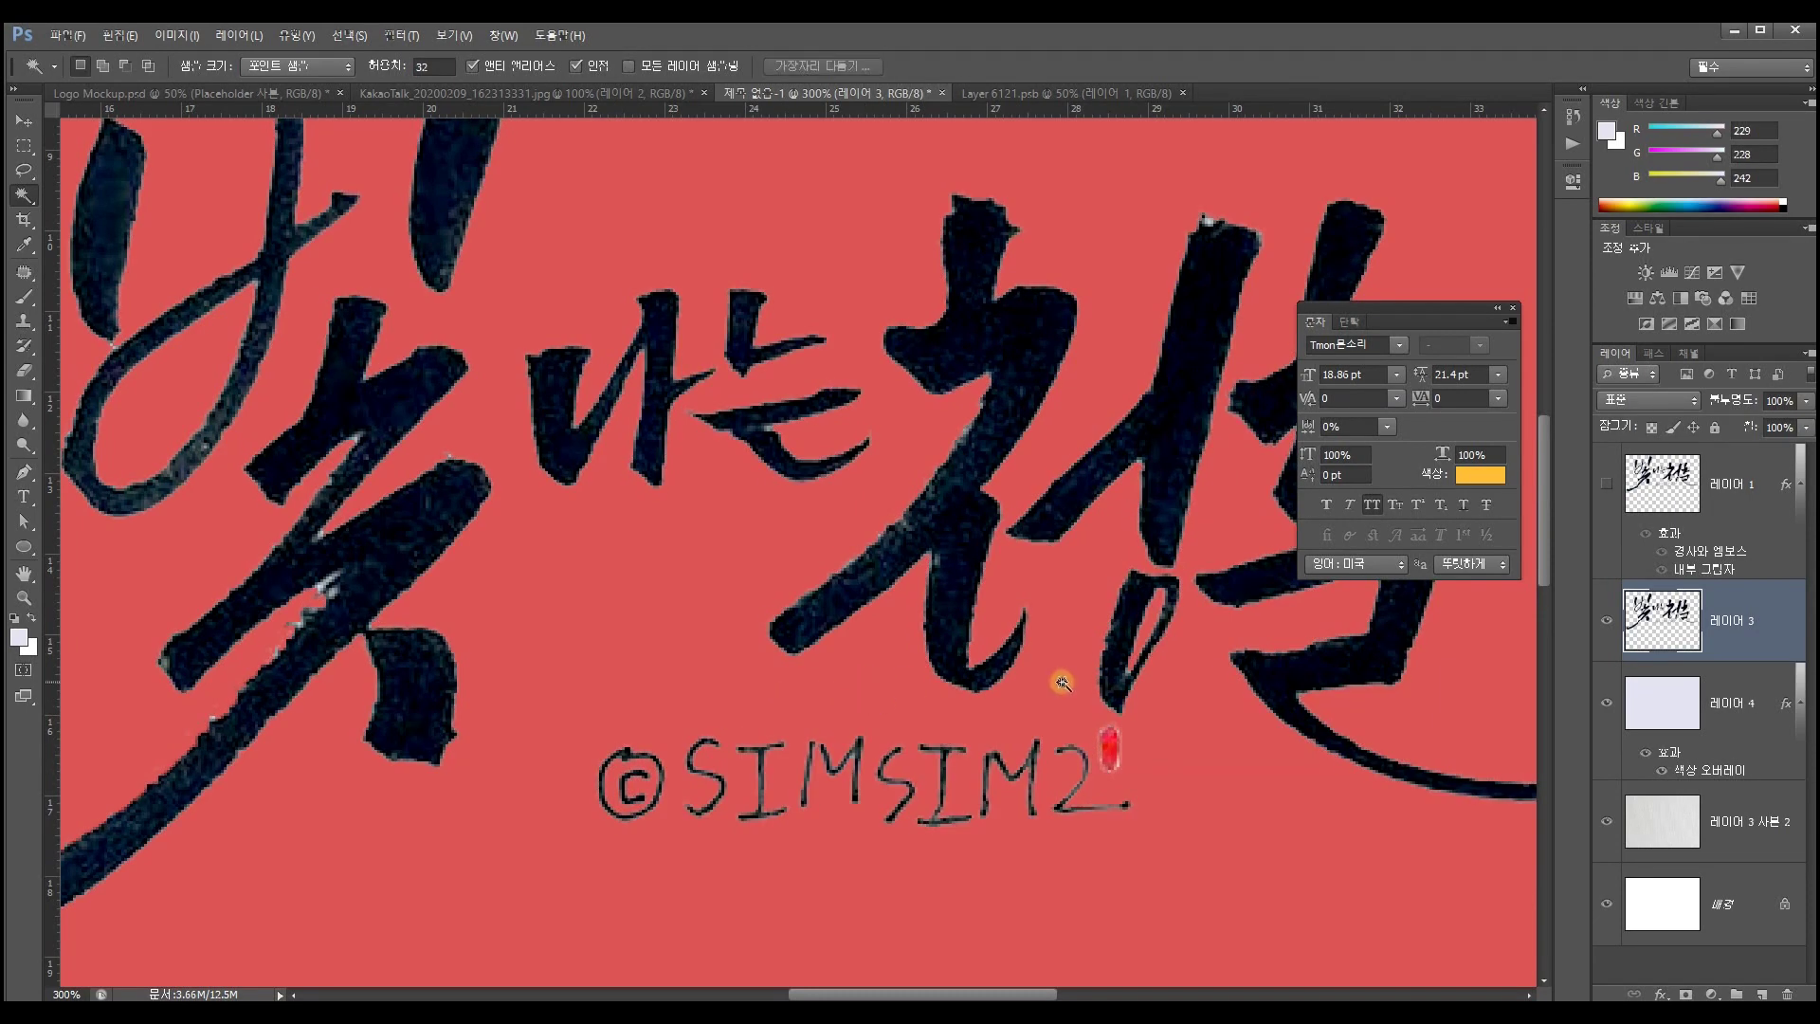
{"action": "key", "text": "ctrl+minus"}
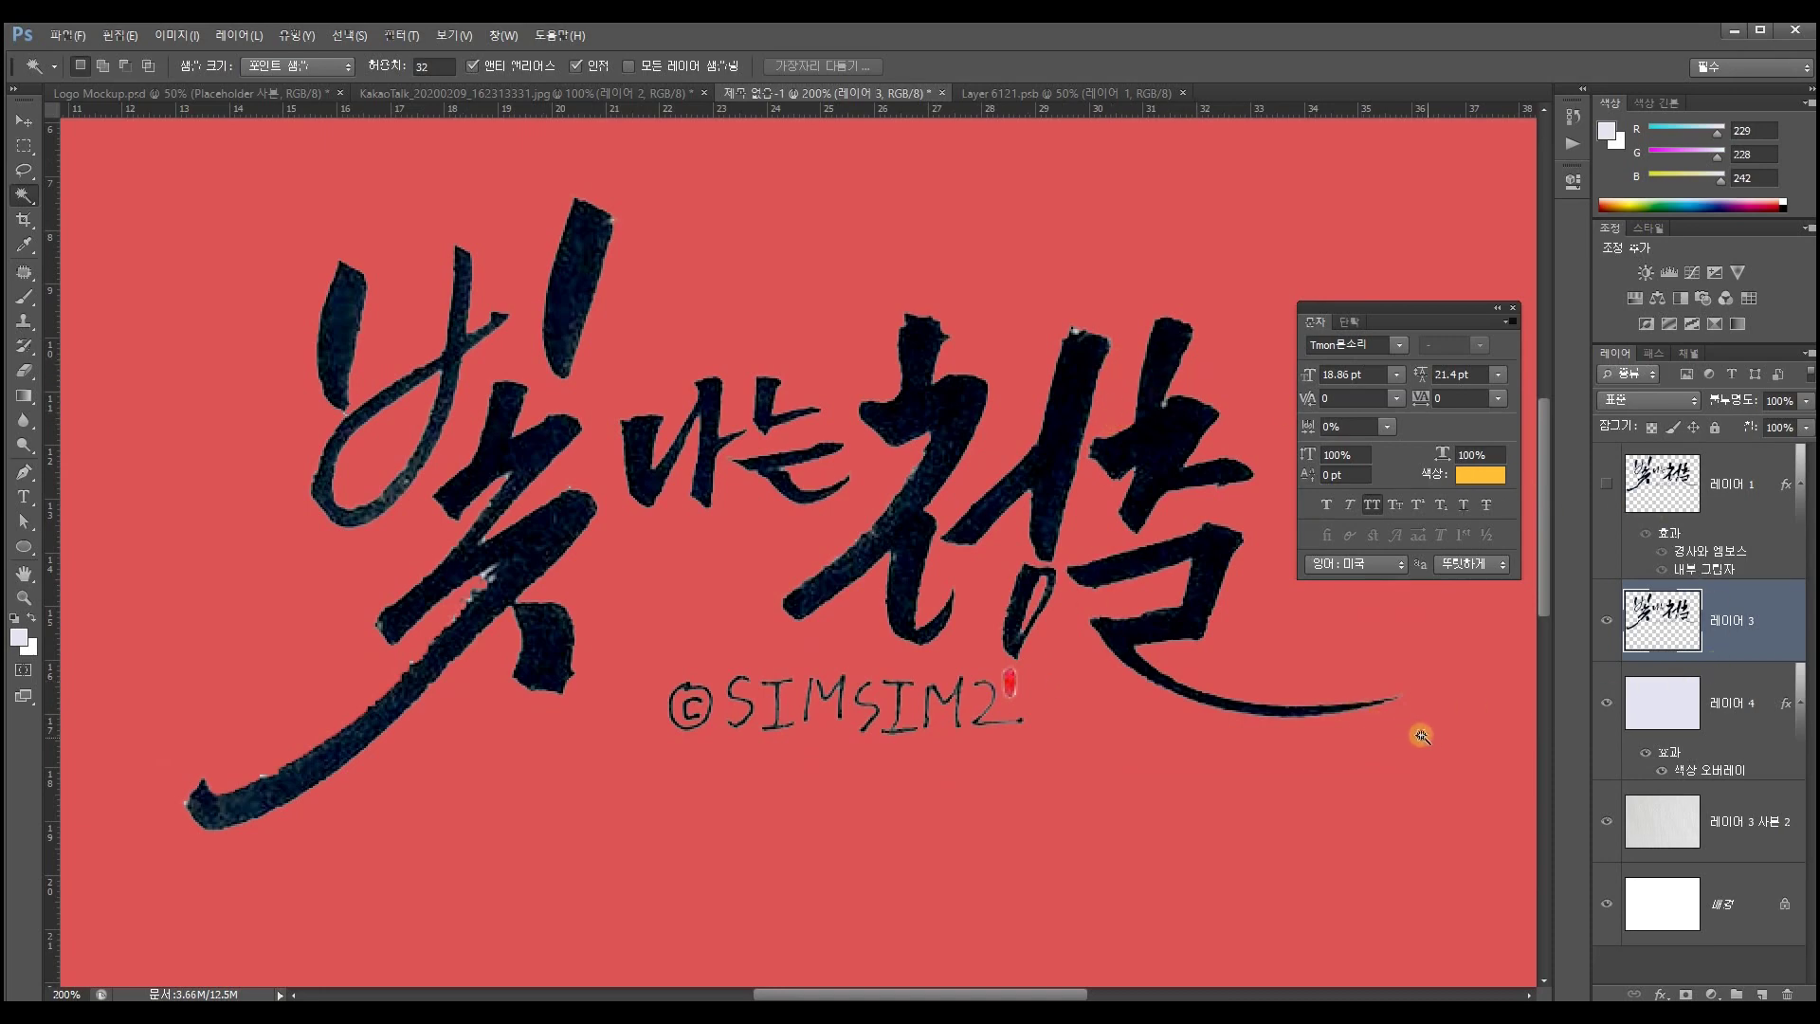
Delete the red overlay layer 레이어 4 and nudge the lettering slightly lower on the paper
{"action": "left_click", "coordinate": [28, 131]}
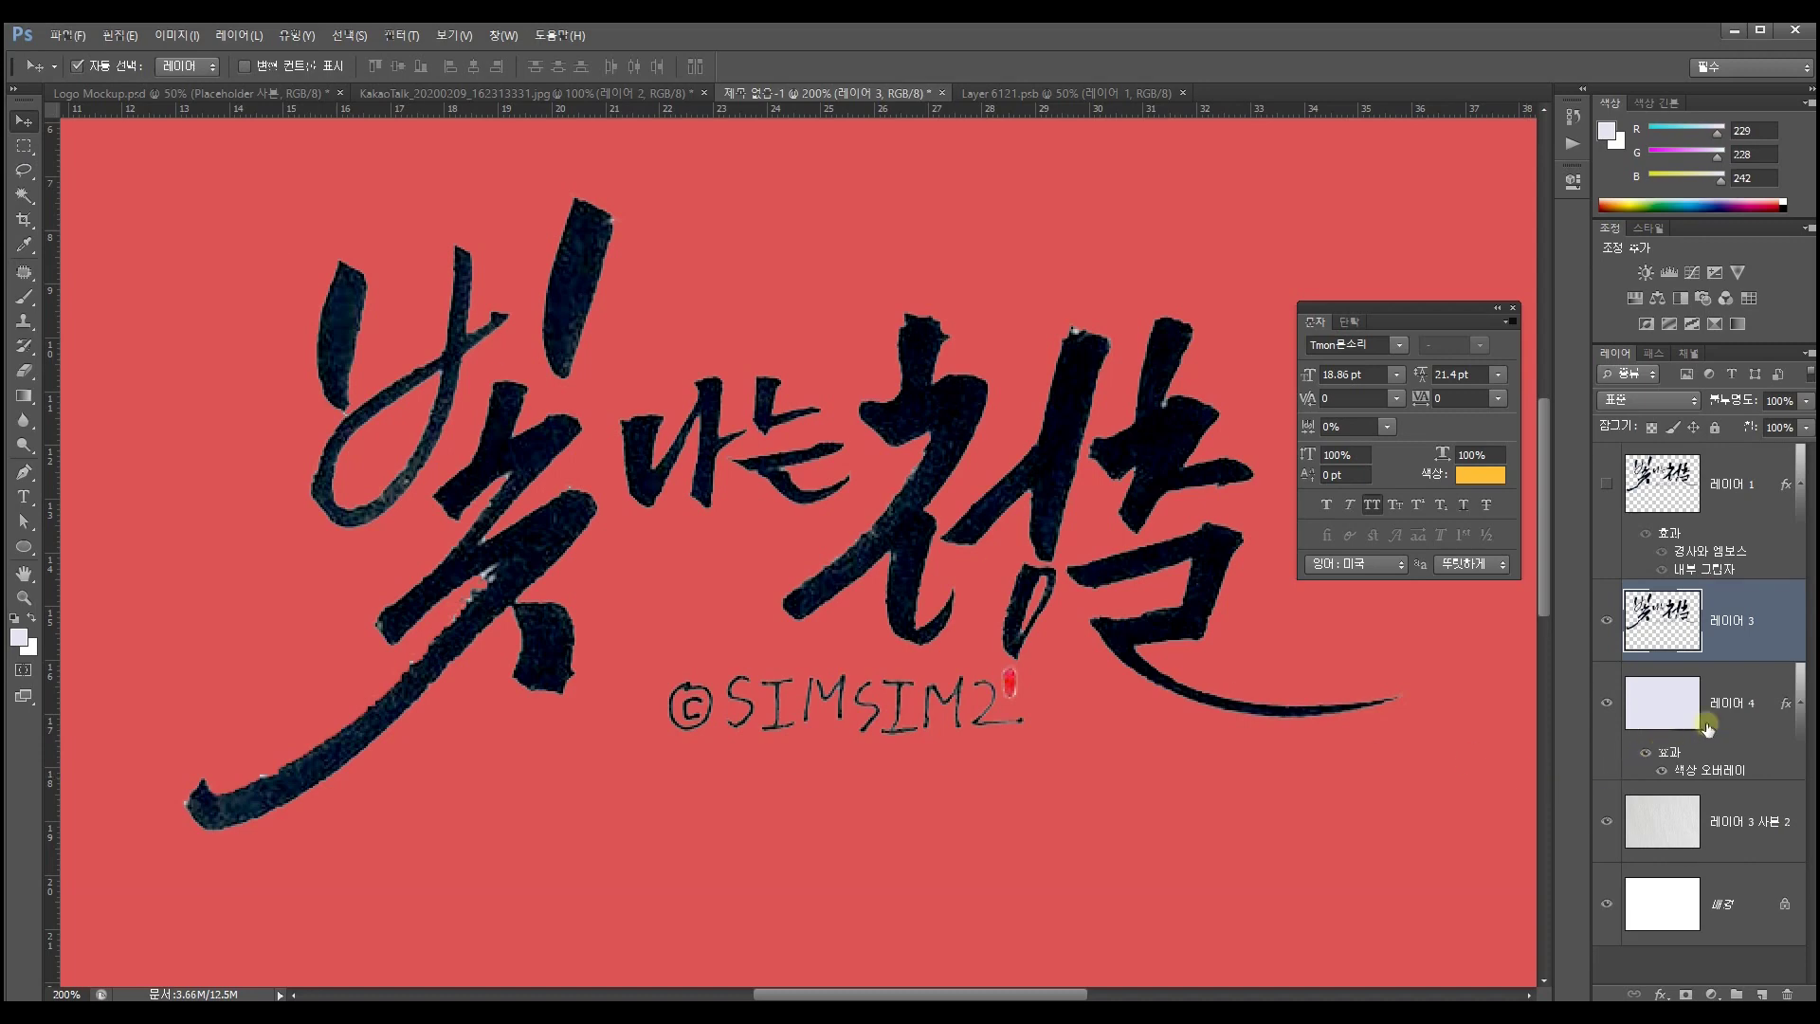
{"action": "left_click", "coordinate": [1750, 706]}
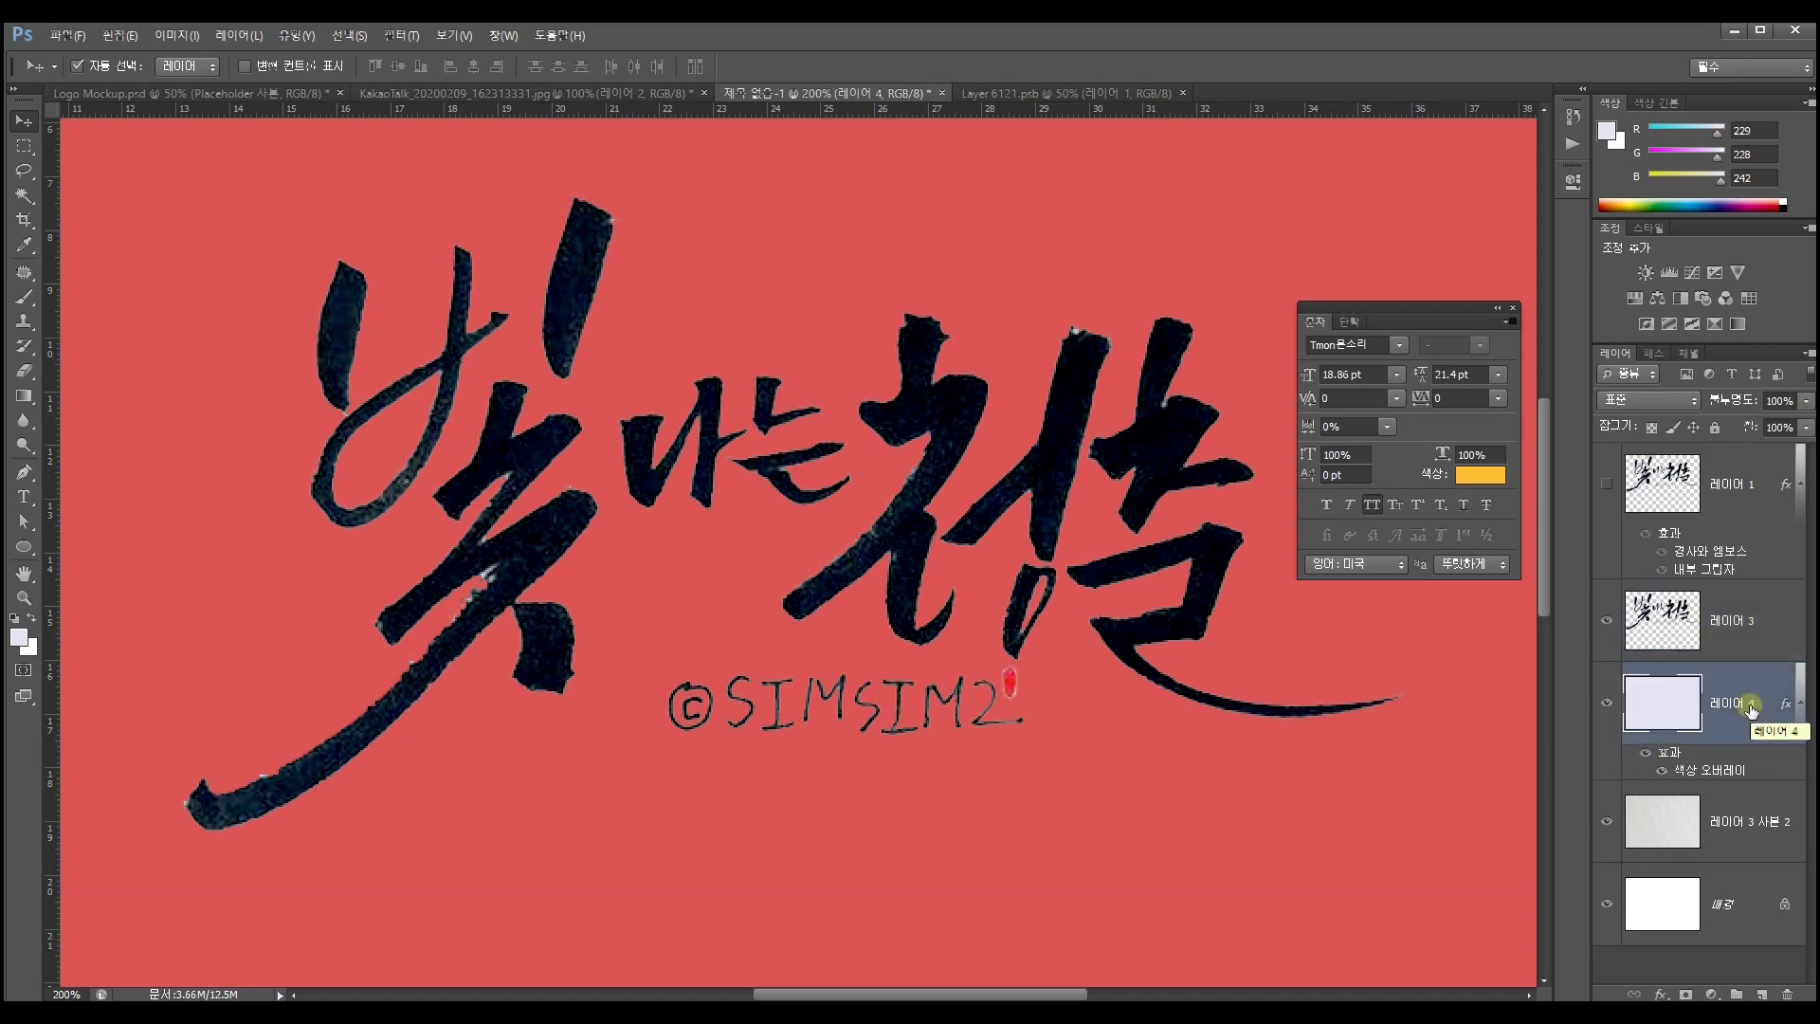
{"action": "key", "text": "Delete"}
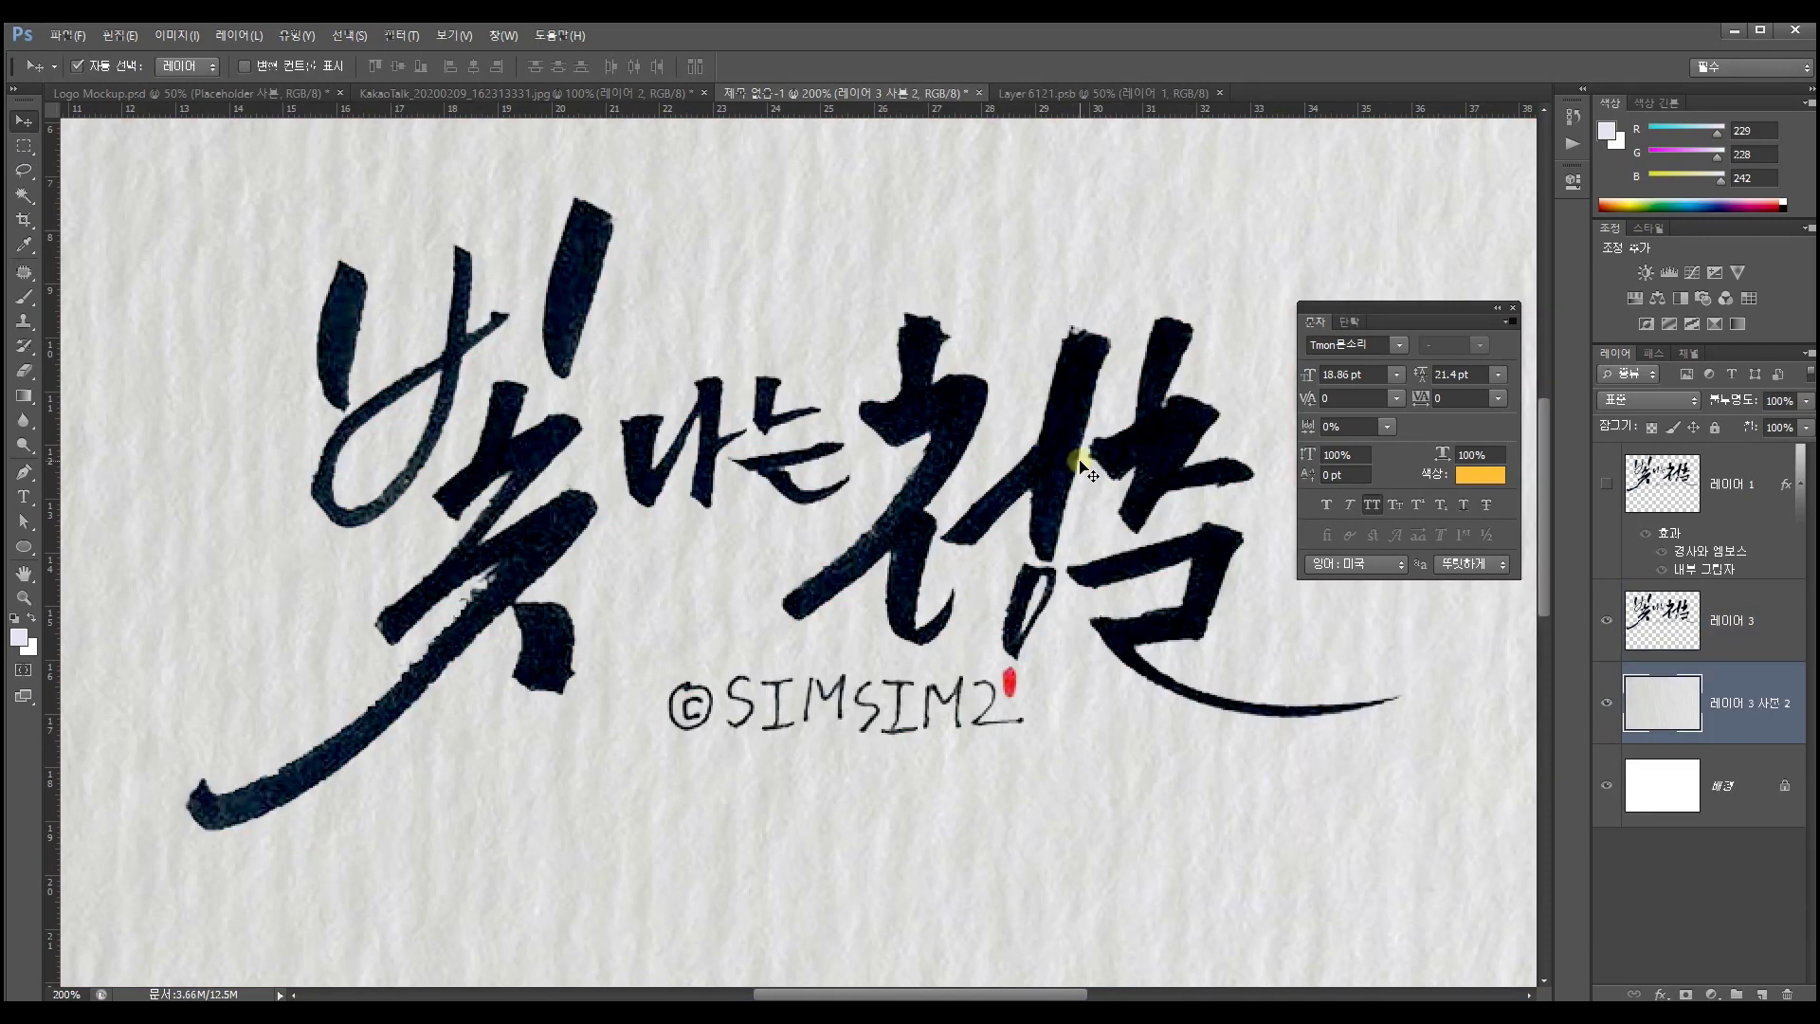
{"action": "key", "text": "ctrl+minus"}
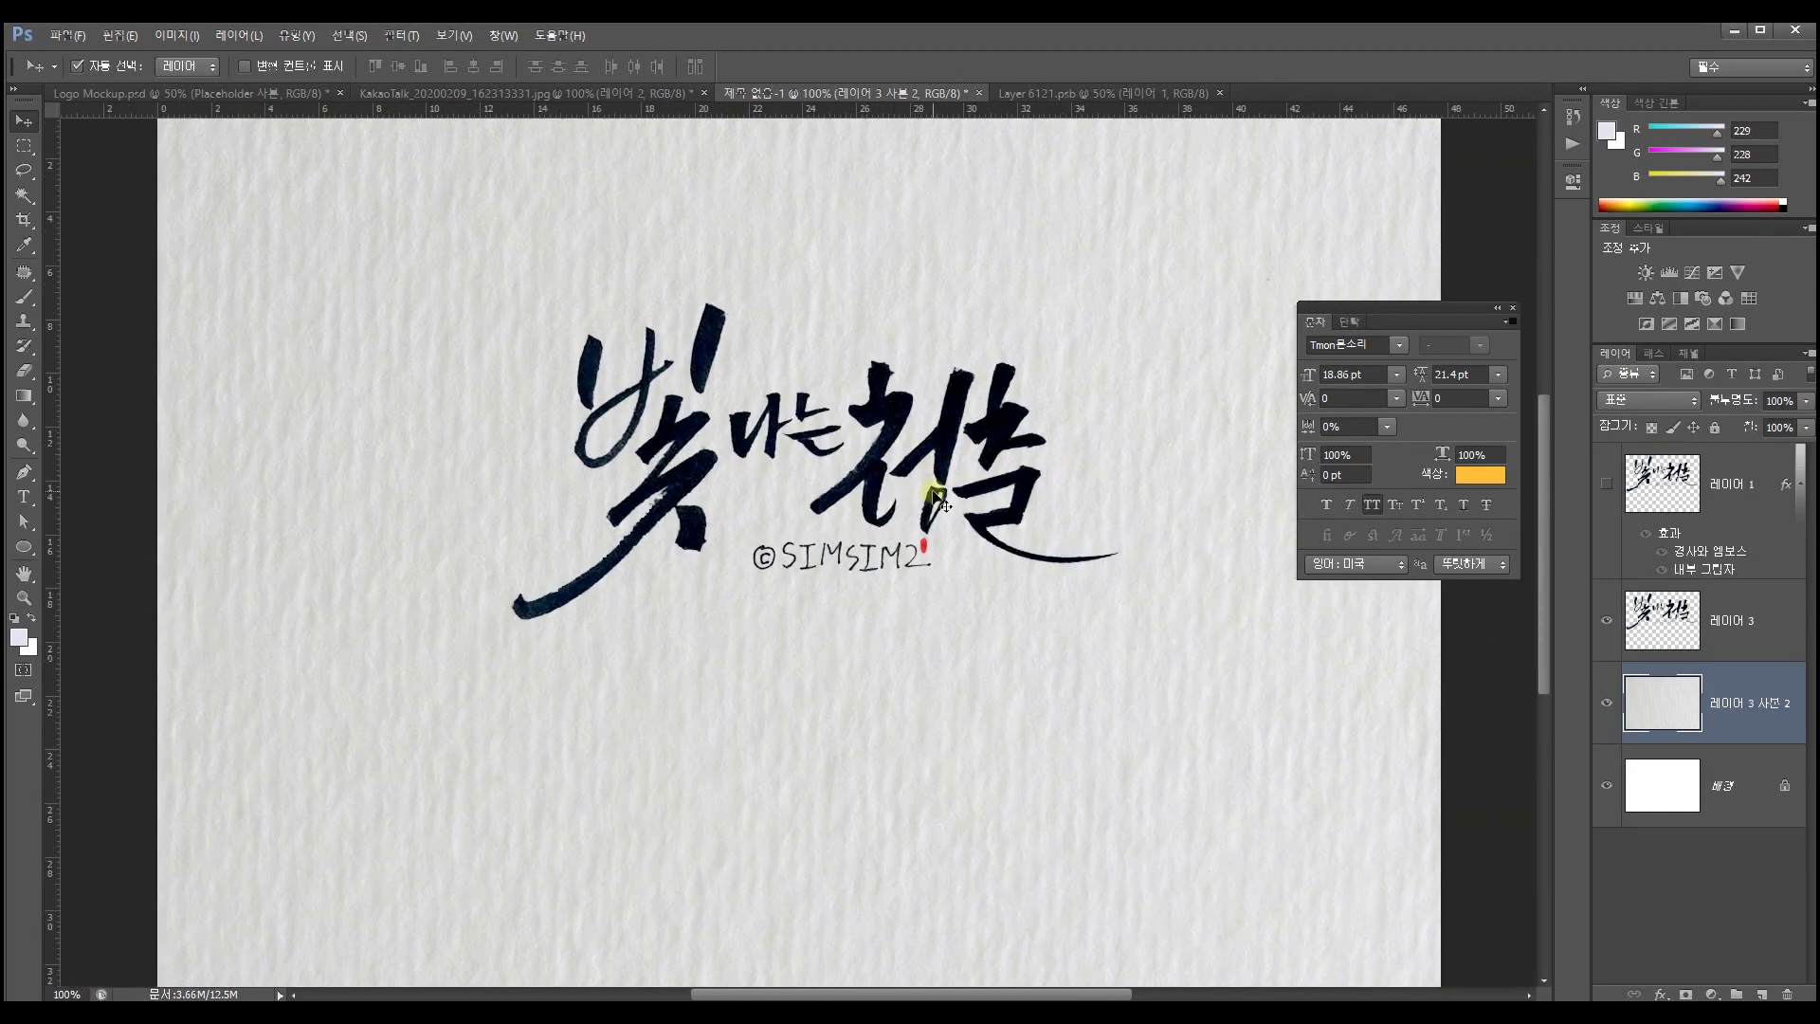
{"action": "left_click_drag", "start_coordinate": [949, 446], "coordinate": [943, 458]}
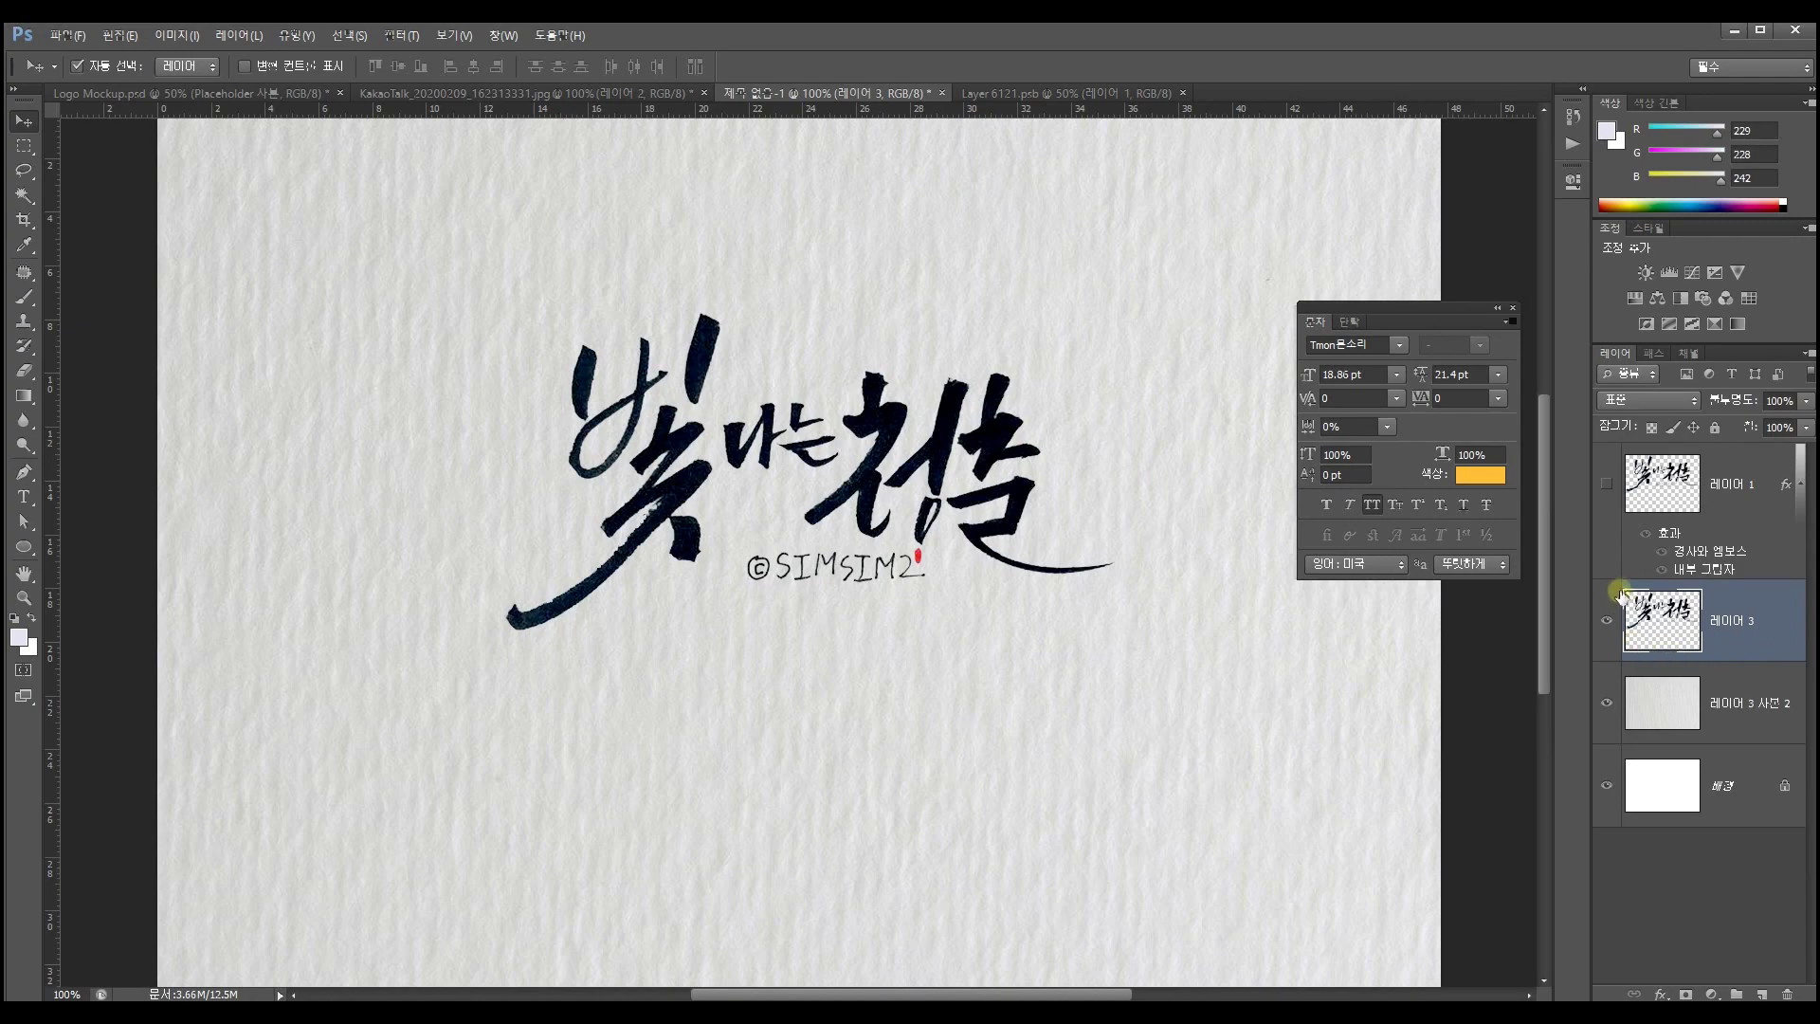
{"action": "double_click", "coordinate": [1775, 613]}
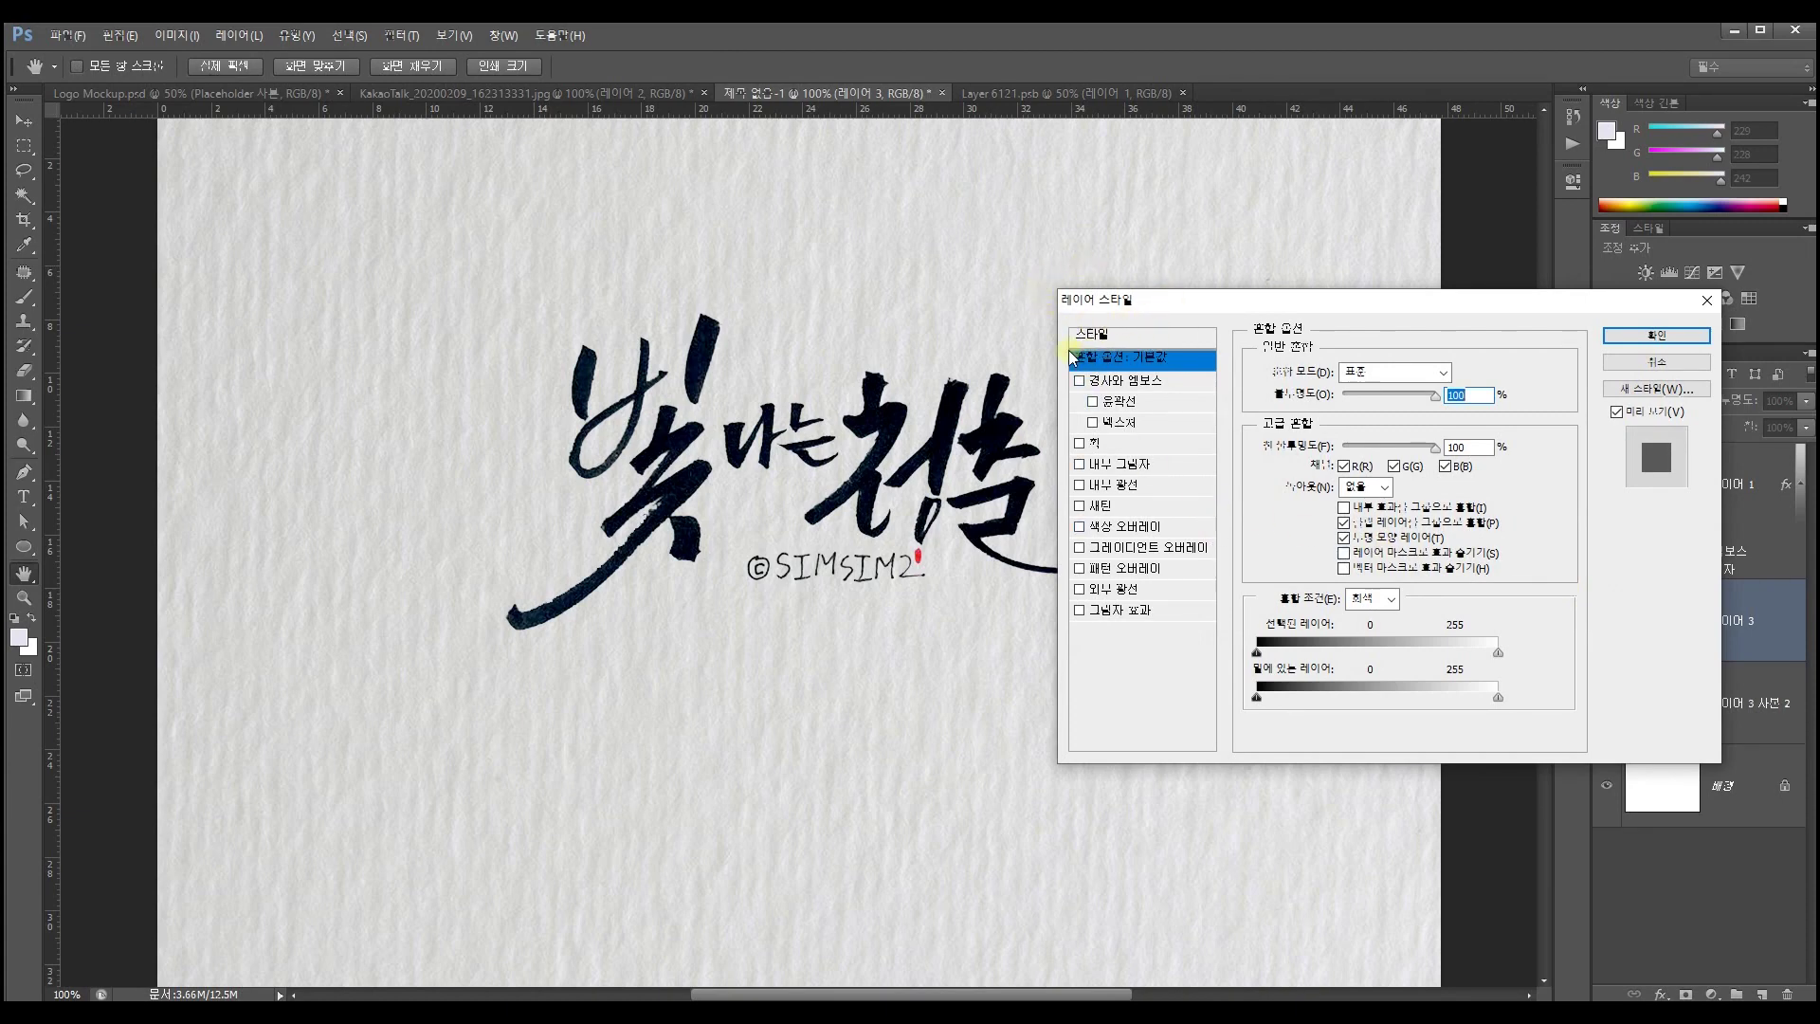
Apply Bevel & Emboss at depth 225 plus a 21%-opacity Inner Shadow to 레이어 3
{"action": "left_click", "coordinate": [1155, 381]}
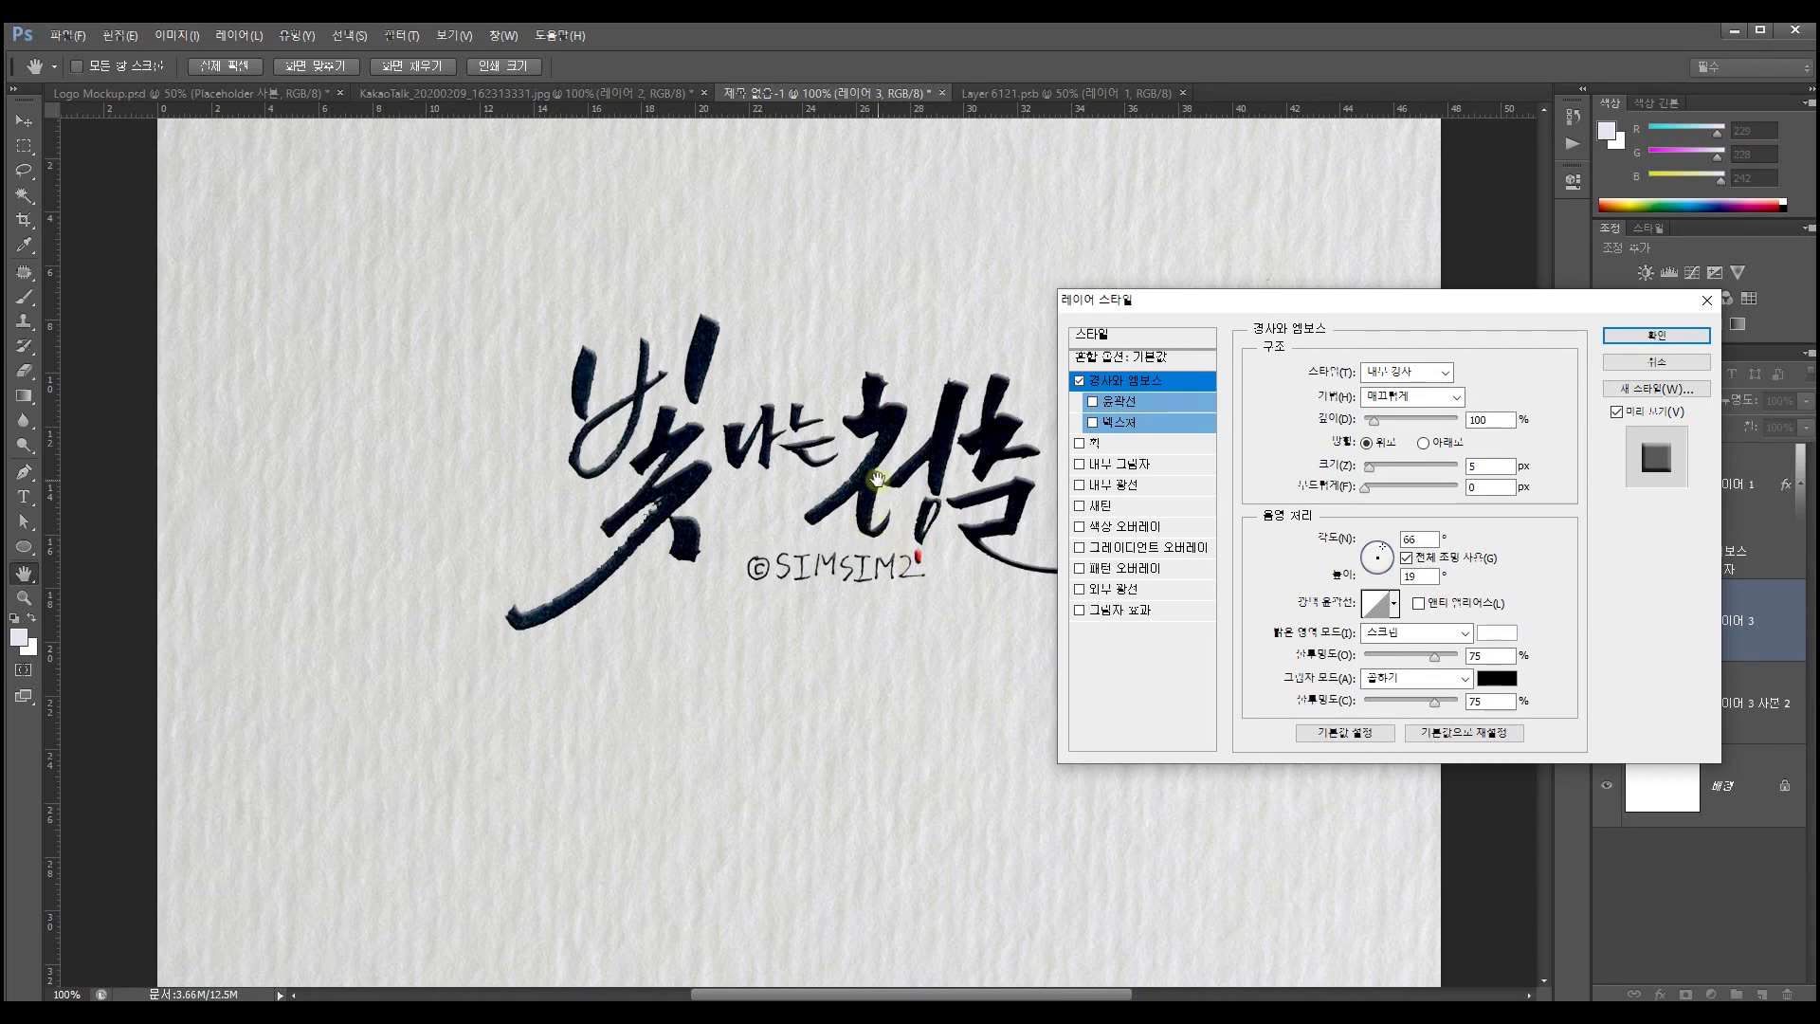
{"action": "mouse_move", "coordinate": [1374, 419]}
{"action": "left_mouse_down"}
{"action": "mouse_move", "coordinate": [1349, 423]}
{"action": "mouse_move", "coordinate": [1407, 424]}
{"action": "mouse_move", "coordinate": [1375, 424]}
{"action": "left_mouse_up"}
{"action": "left_click", "coordinate": [1123, 464]}
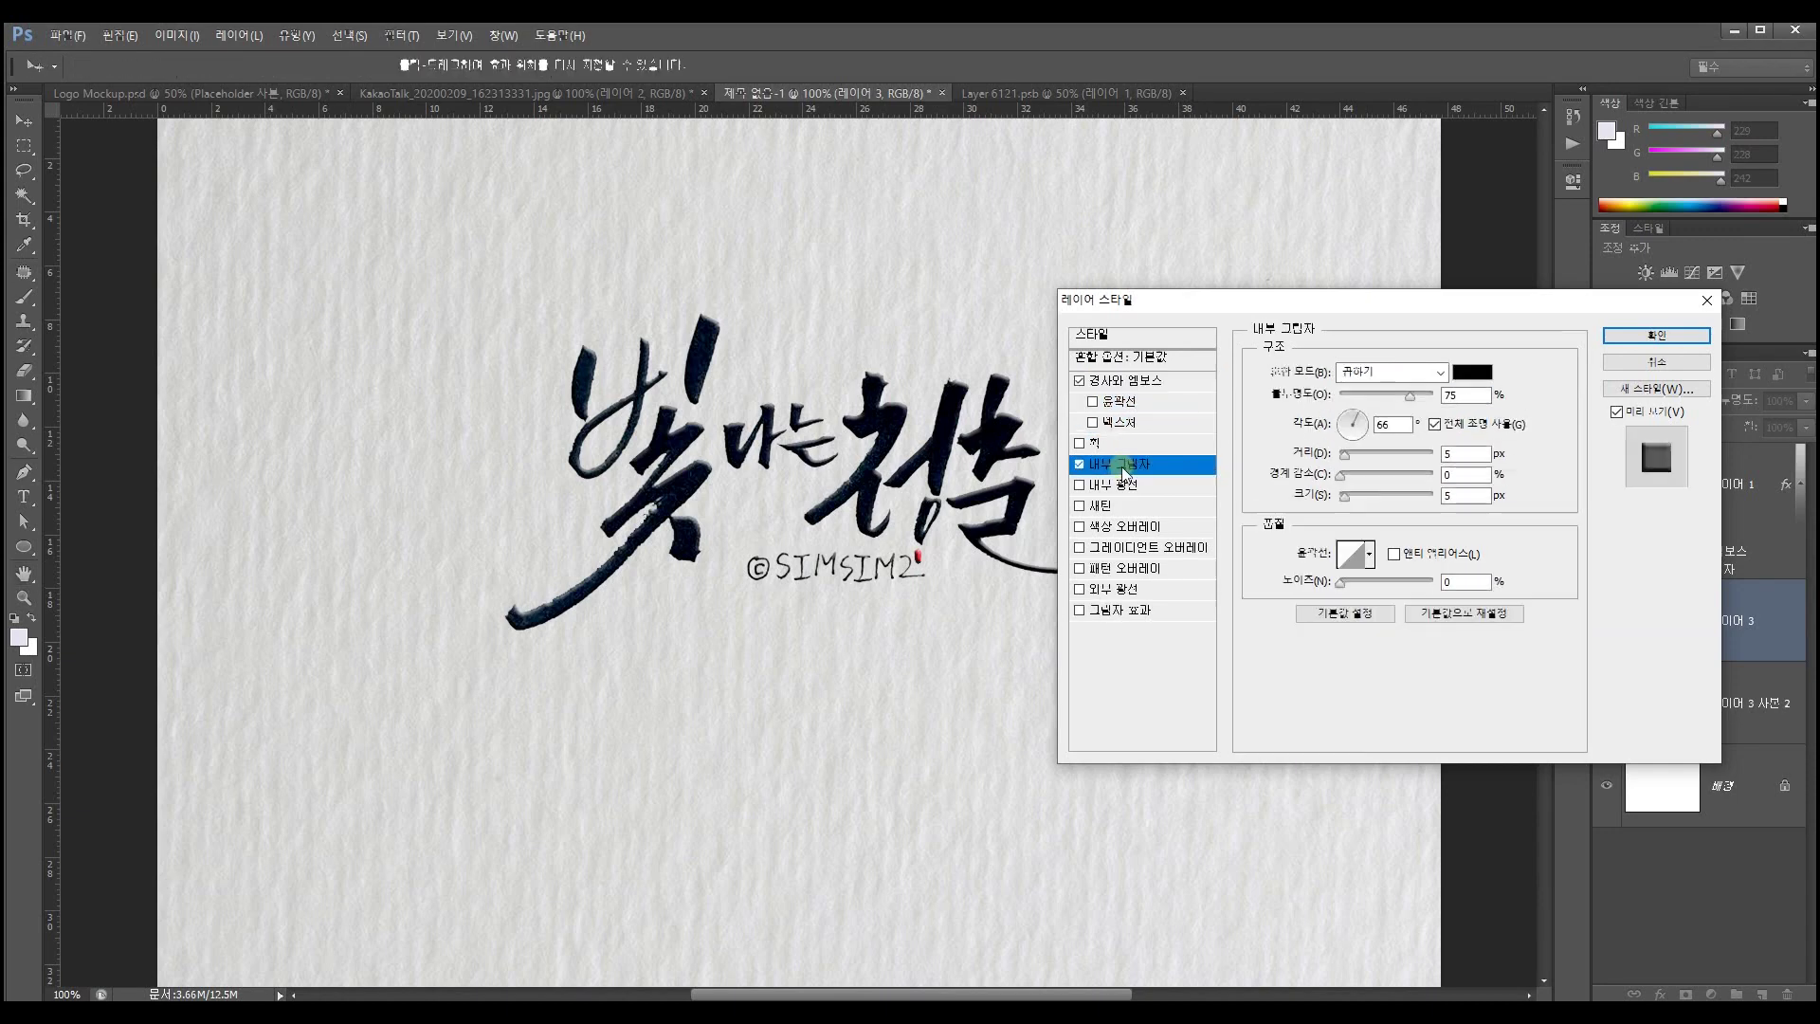
{"action": "left_click_drag", "start_coordinate": [1406, 400], "coordinate": [1356, 401]}
{"action": "left_click", "coordinate": [1656, 334]}
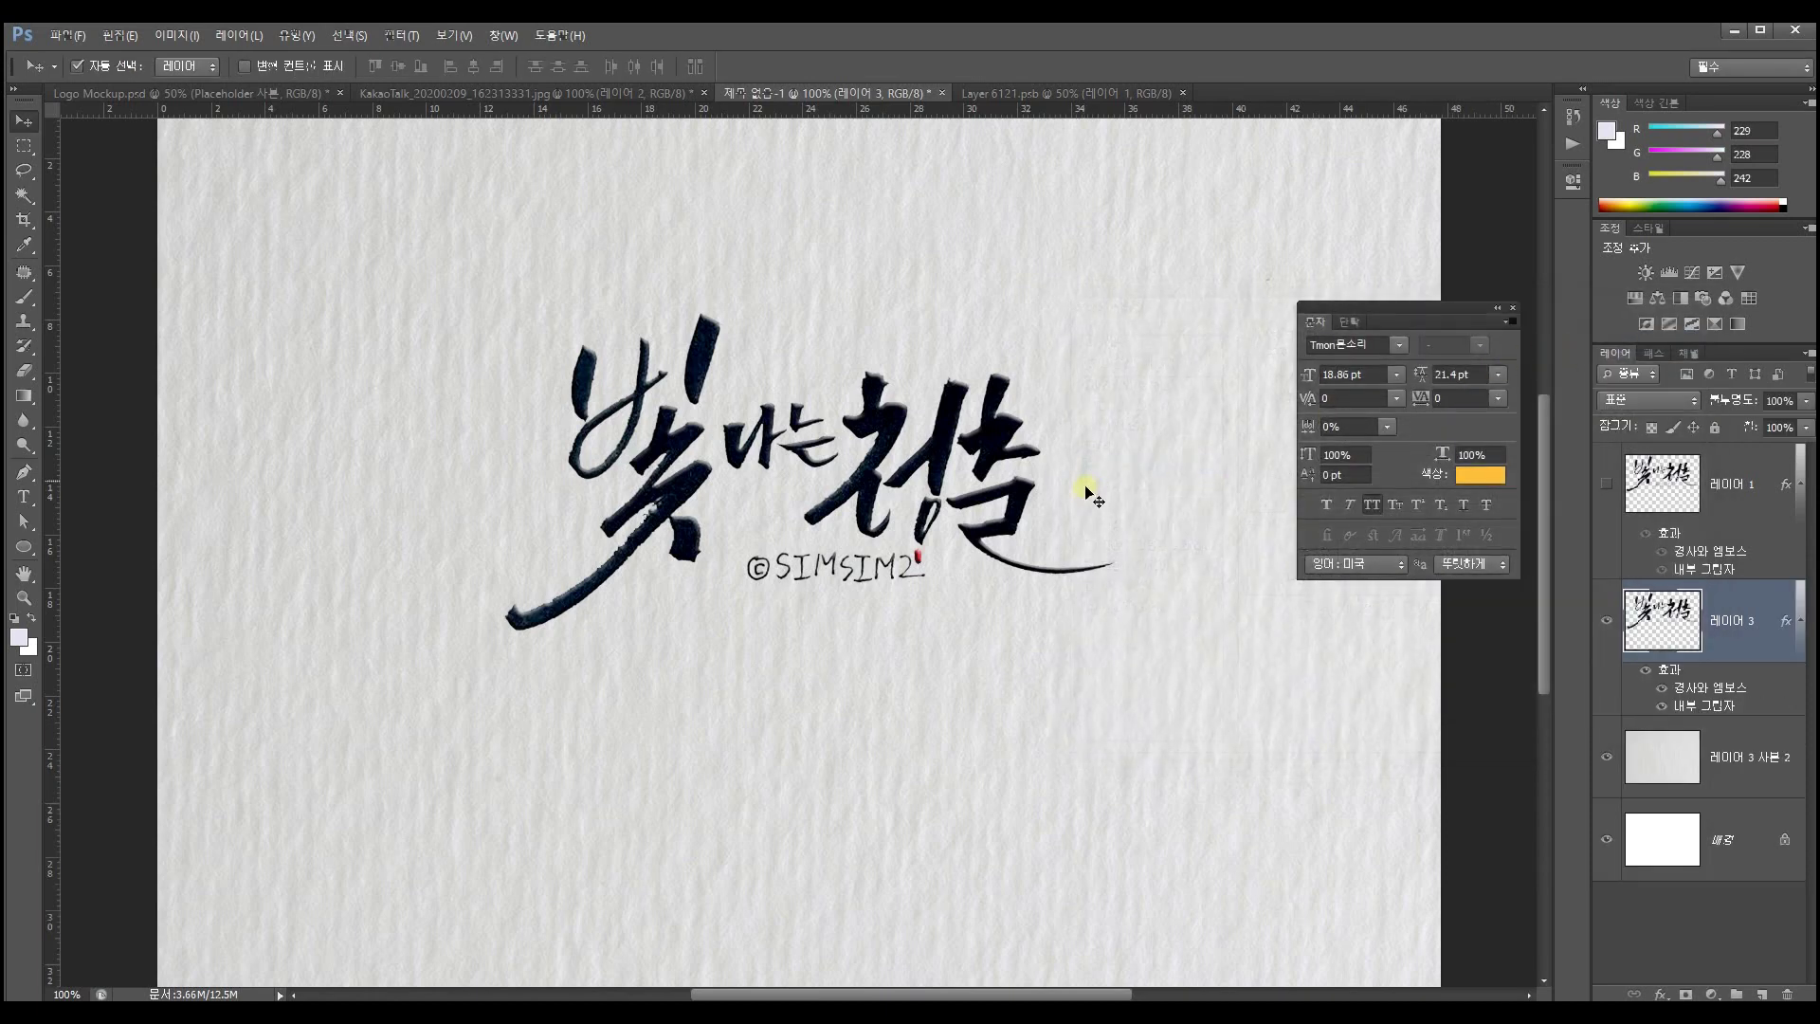
{"action": "left_click", "coordinate": [1121, 451]}
{"action": "mouse_move", "coordinate": [1069, 402]}
{"action": "left_mouse_down"}
{"action": "mouse_move", "coordinate": [1147, 456]}
{"action": "mouse_move", "coordinate": [1016, 508]}
{"action": "left_mouse_up"}
{"action": "left_click", "coordinate": [1041, 463]}
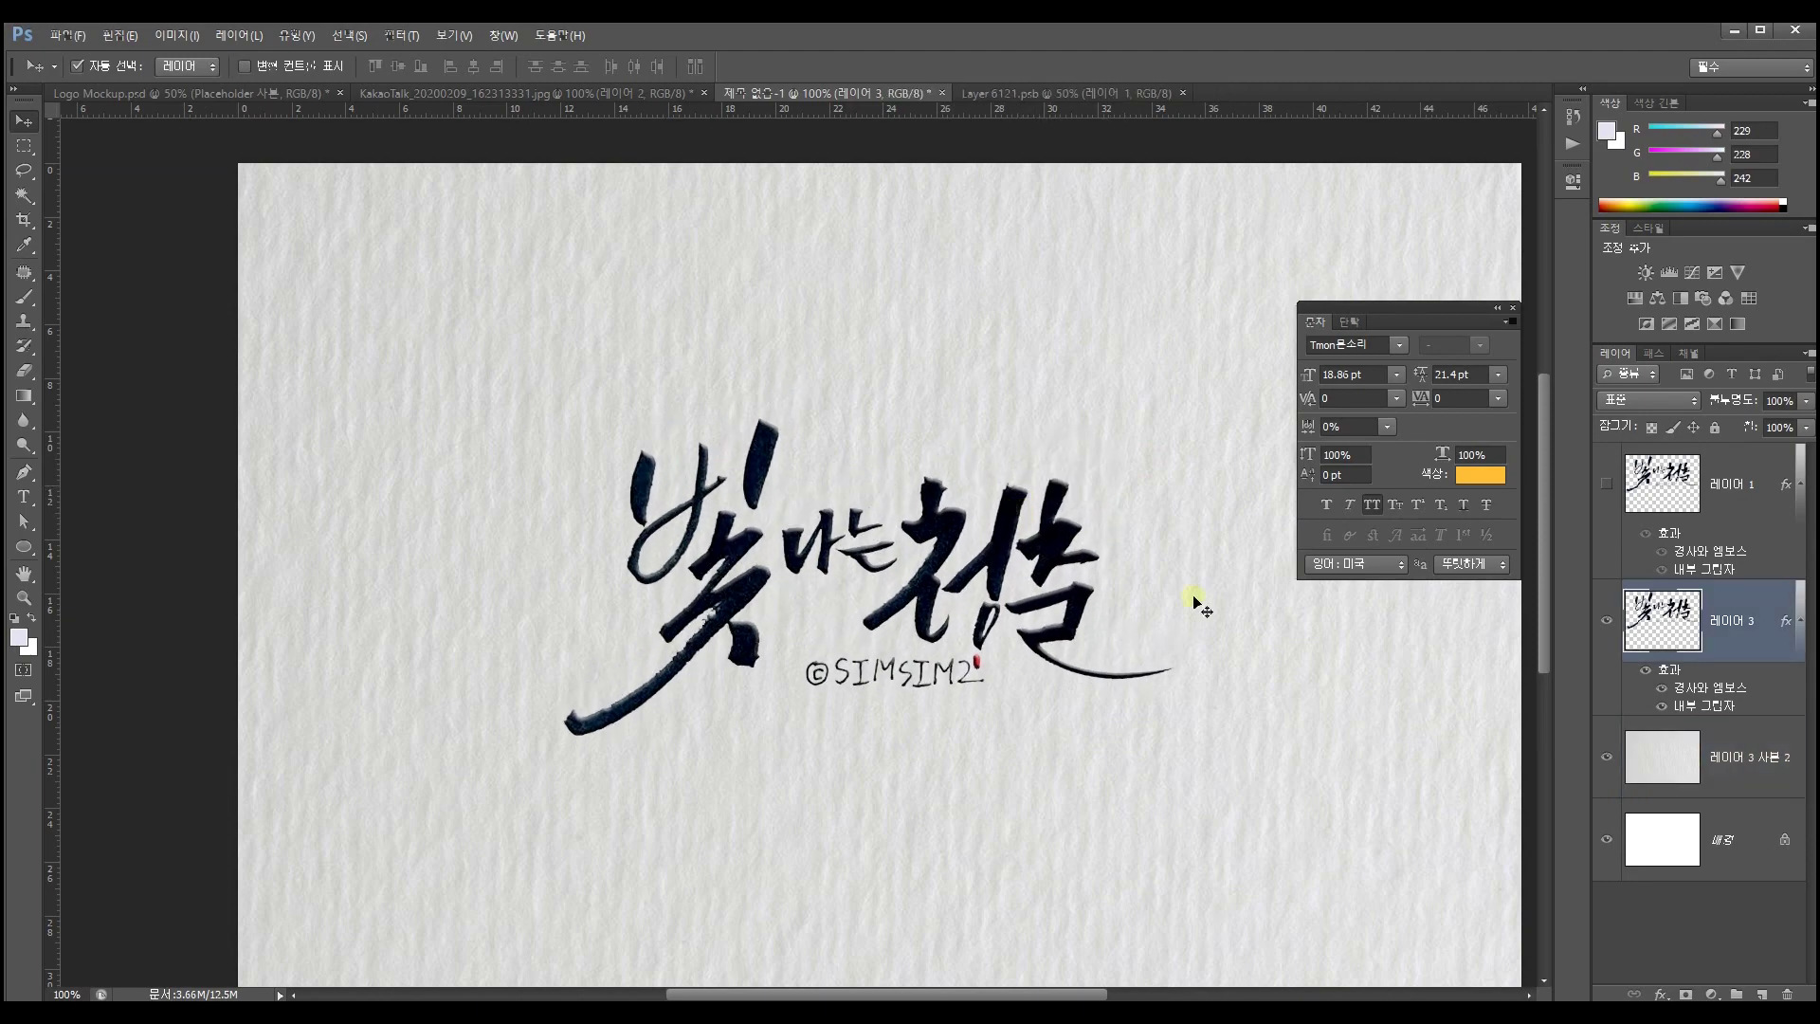
{"action": "mouse_move", "coordinate": [1118, 731]}
{"action": "left_mouse_down"}
{"action": "mouse_move", "coordinate": [1095, 624]}
{"action": "mouse_move", "coordinate": [1113, 524]}
{"action": "mouse_move", "coordinate": [1061, 684]}
{"action": "left_mouse_up"}
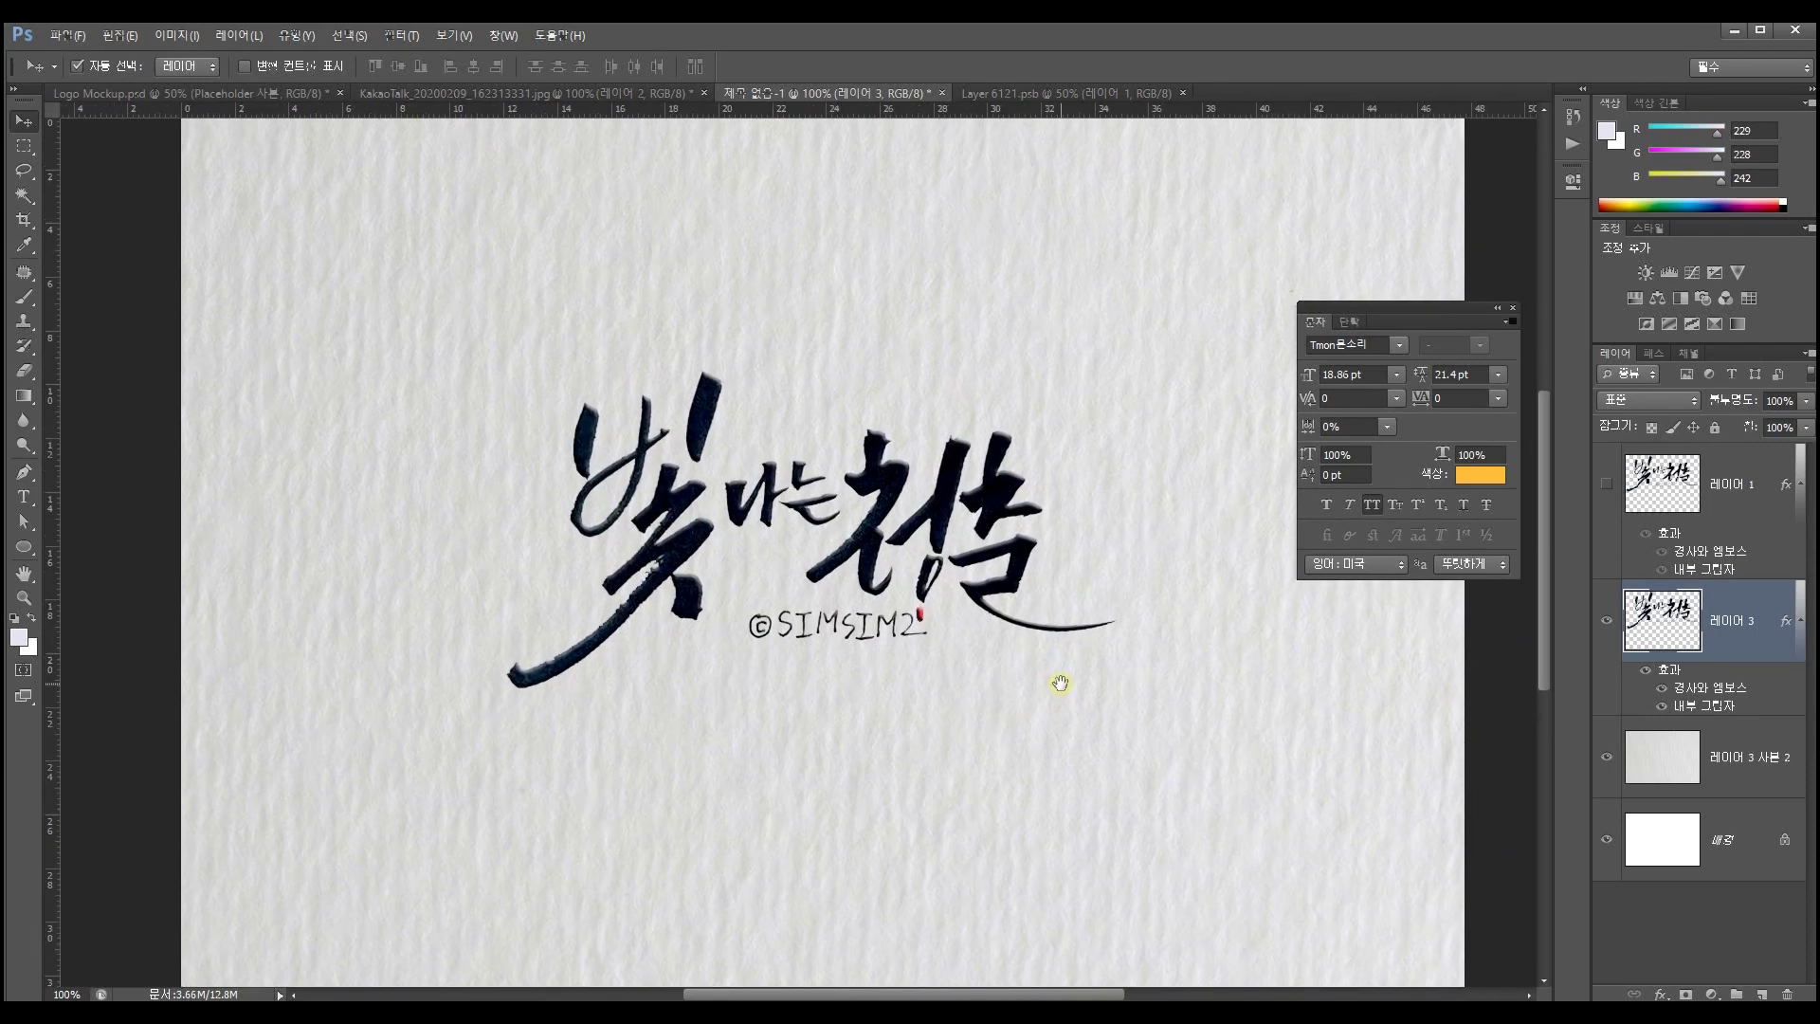
{"action": "key", "text": "alt+bracketleft"}
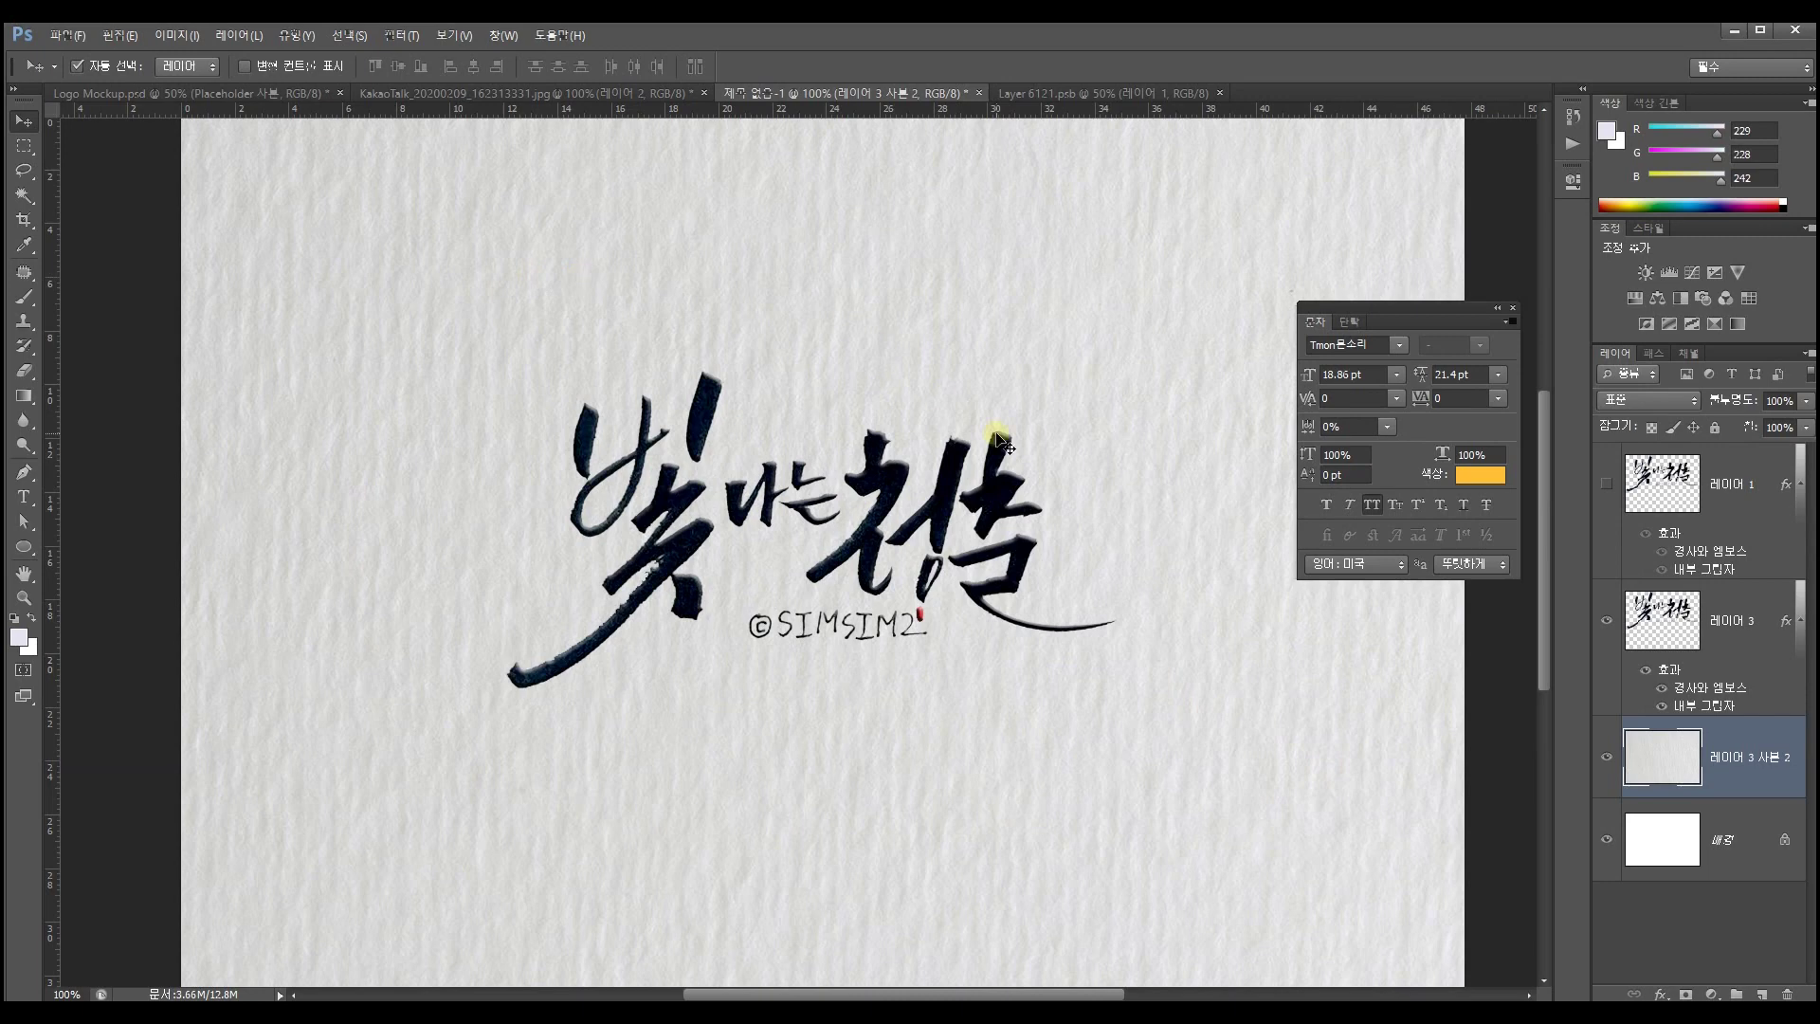